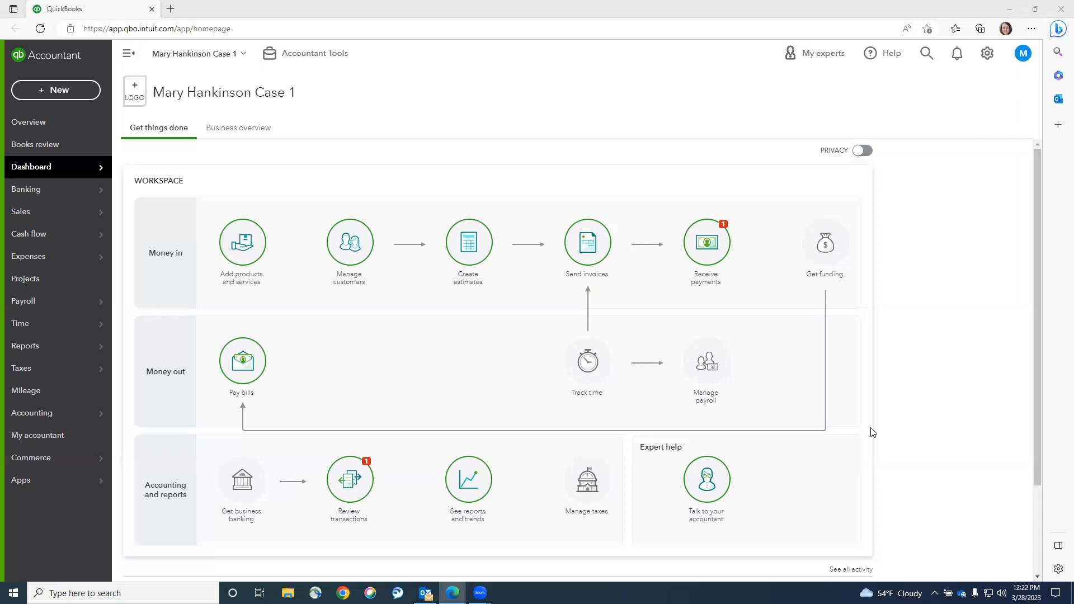
Create a new invoice dated 01/30/2024 for the customer Blondie's Board.
{"action": "left_click", "coordinate": [50, 90]}
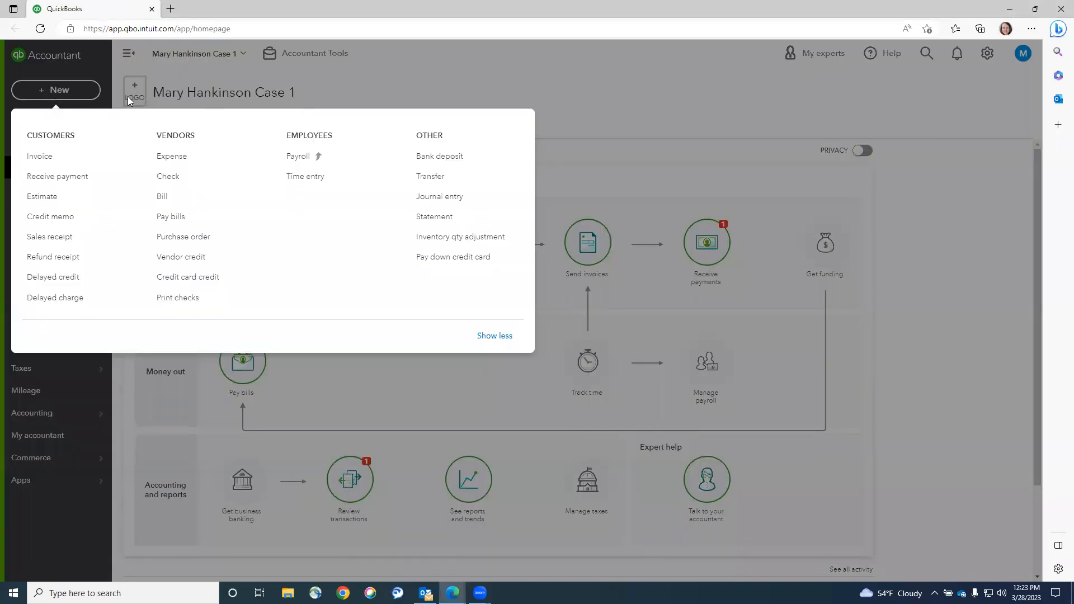
{"action": "left_click", "coordinate": [37, 158]}
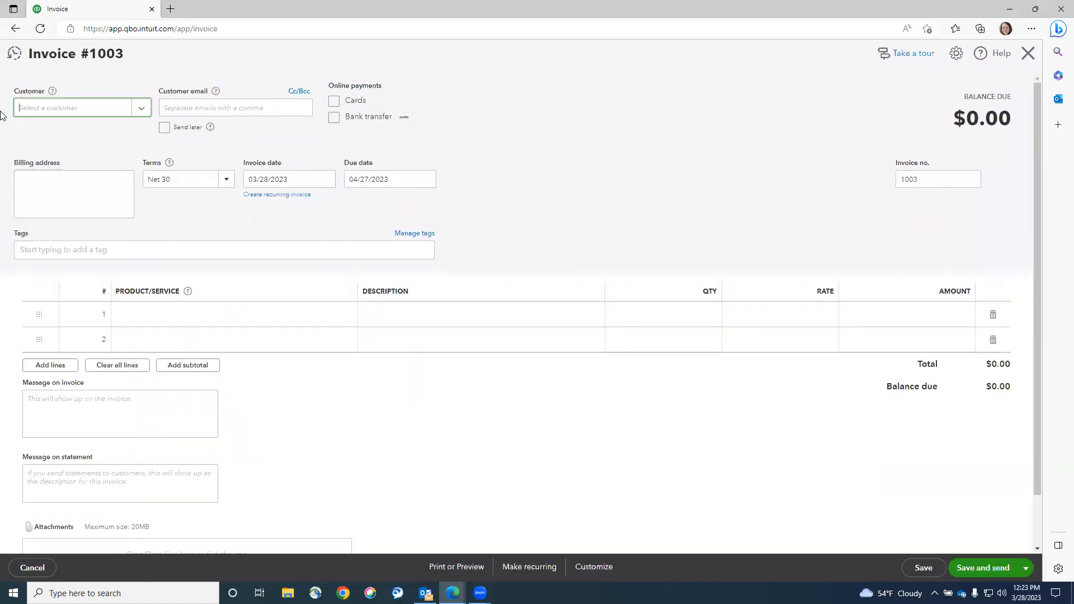
{"action": "left_click", "coordinate": [325, 181]}
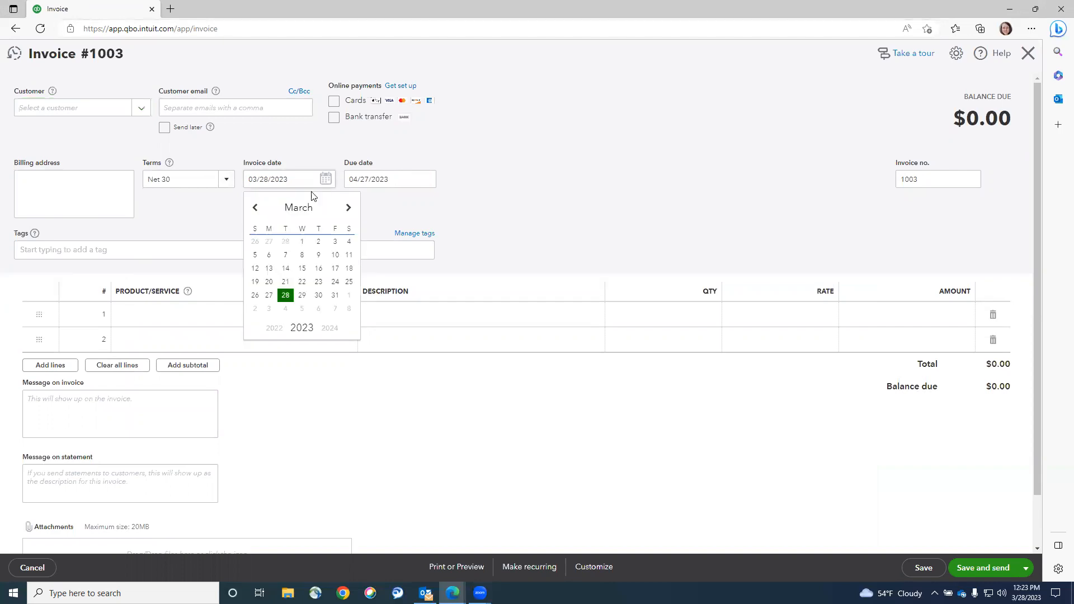
{"action": "left_click", "coordinate": [290, 175]}
{"action": "left_click_drag", "start_coordinate": [290, 178], "coordinate": [226, 179]}
{"action": "type", "text": "01/30/2024"}
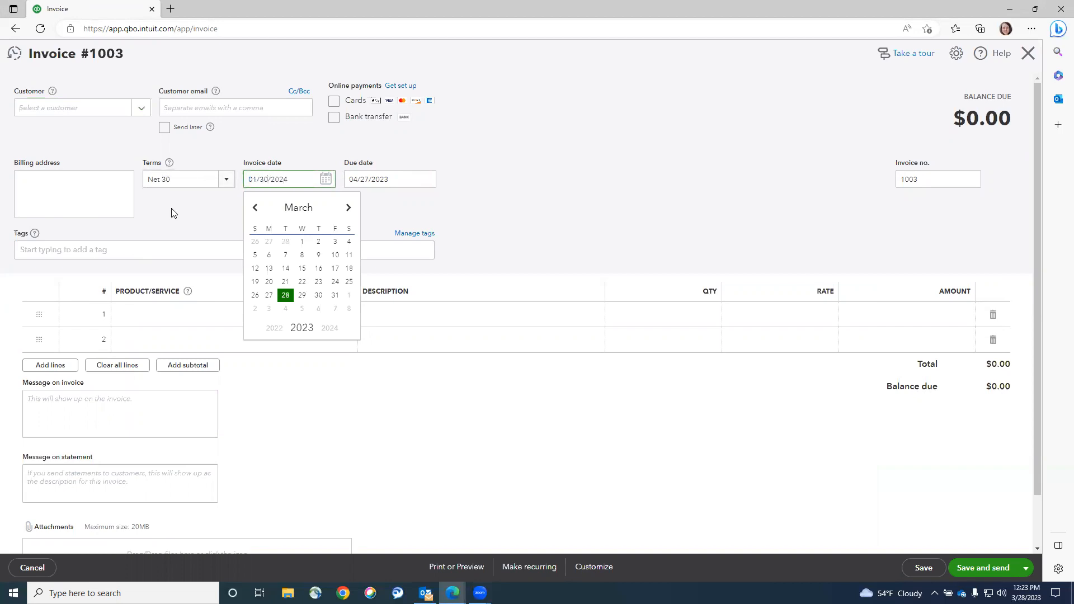
{"action": "key", "text": "Return"}
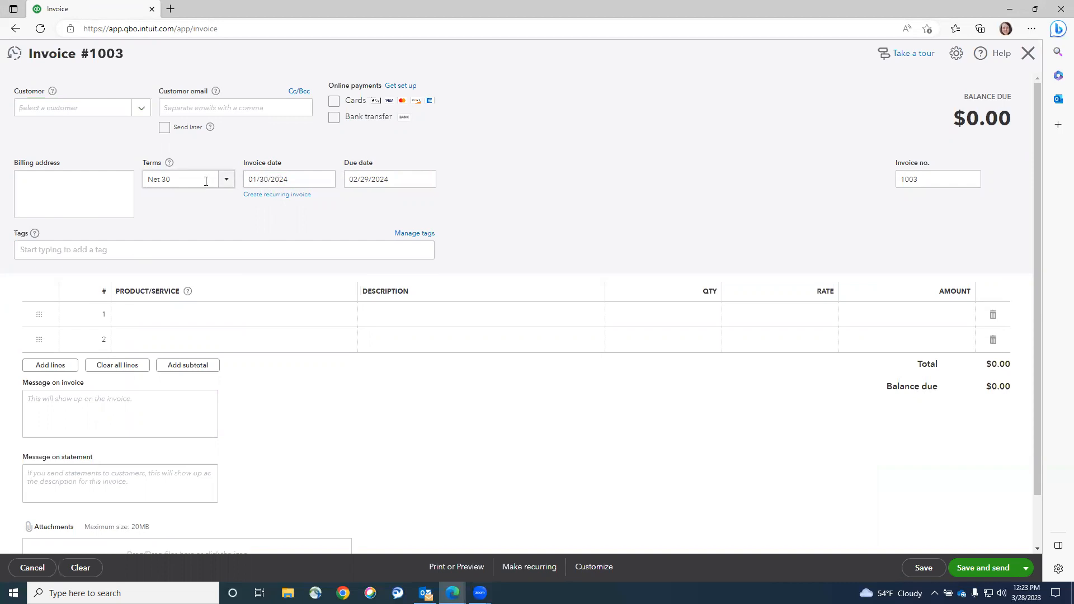
{"action": "left_click", "coordinate": [141, 108]}
{"action": "left_click", "coordinate": [84, 178]}
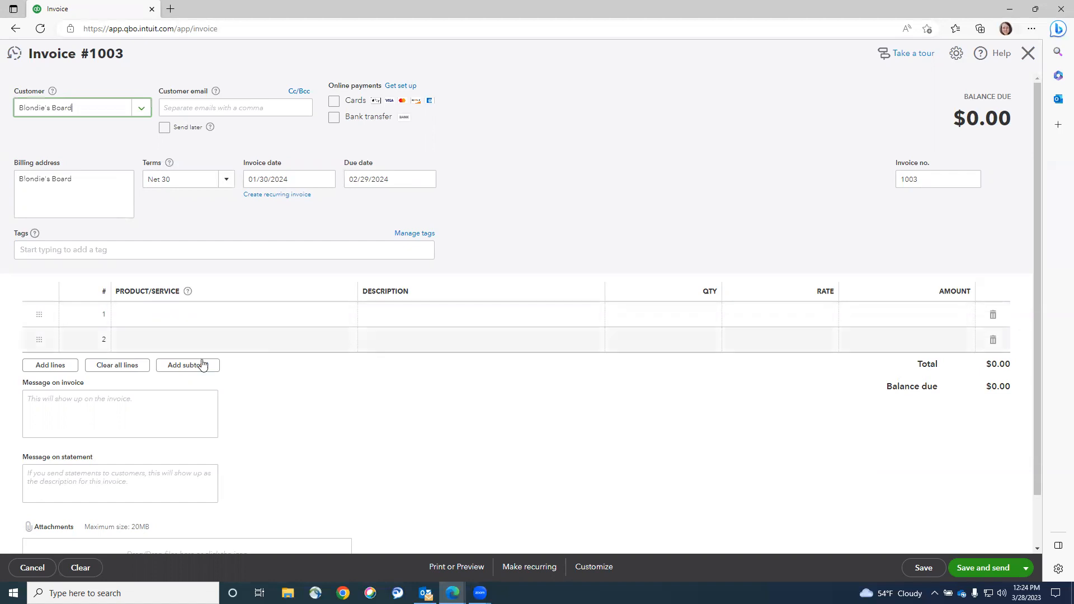
Add the product Fred Rubble with a quantity of 4 on the invoice's first line.
{"action": "left_click", "coordinate": [170, 317]}
{"action": "left_click", "coordinate": [345, 316]}
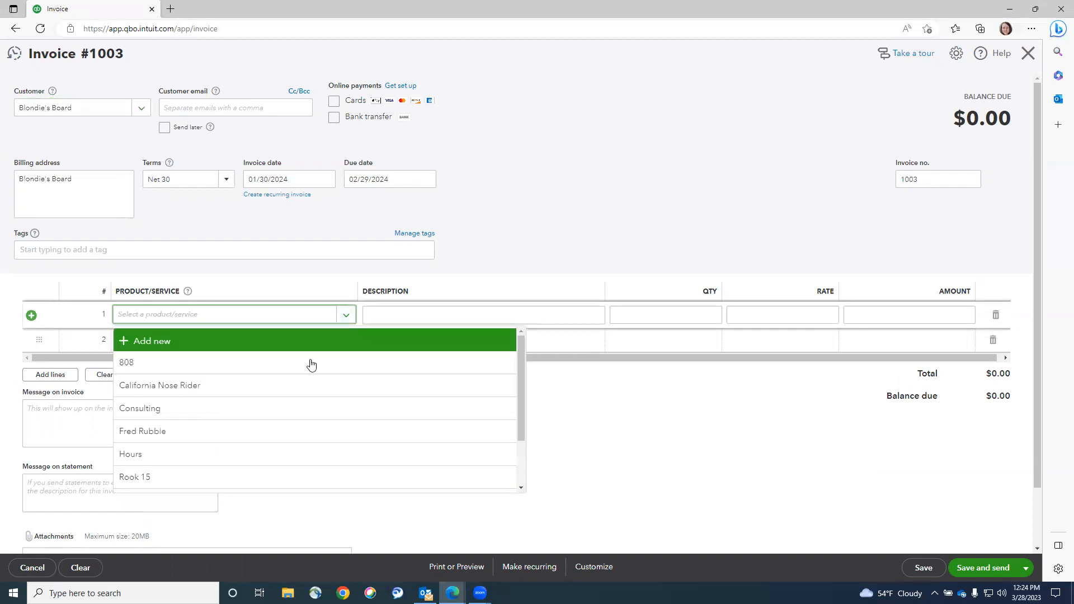
{"action": "scroll", "coordinate": [305, 387], "scroll_direction": "down", "scroll_amount": 3}
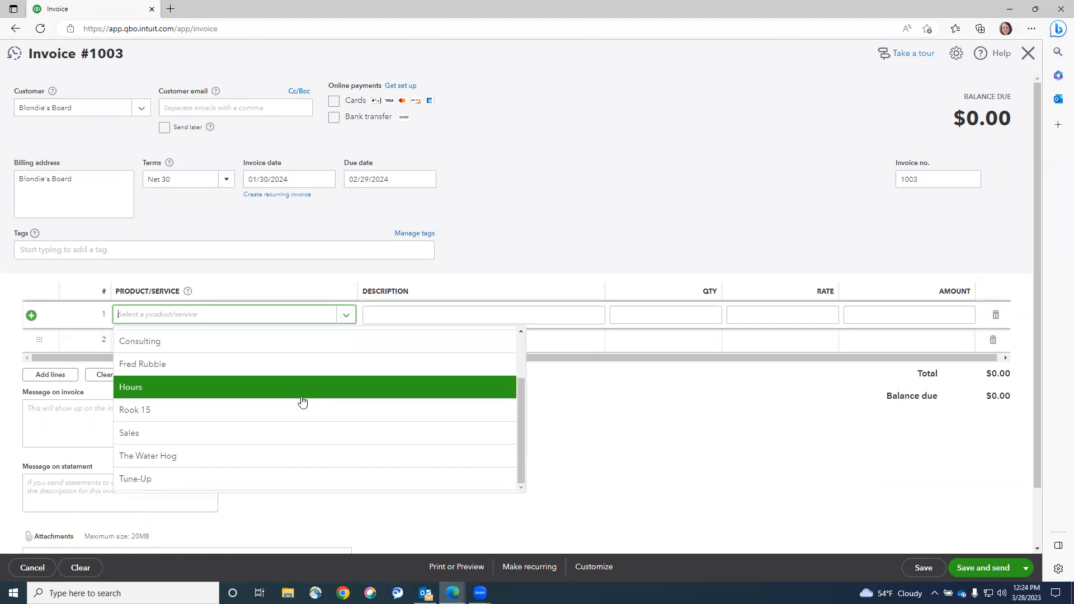
{"action": "left_click", "coordinate": [182, 371]}
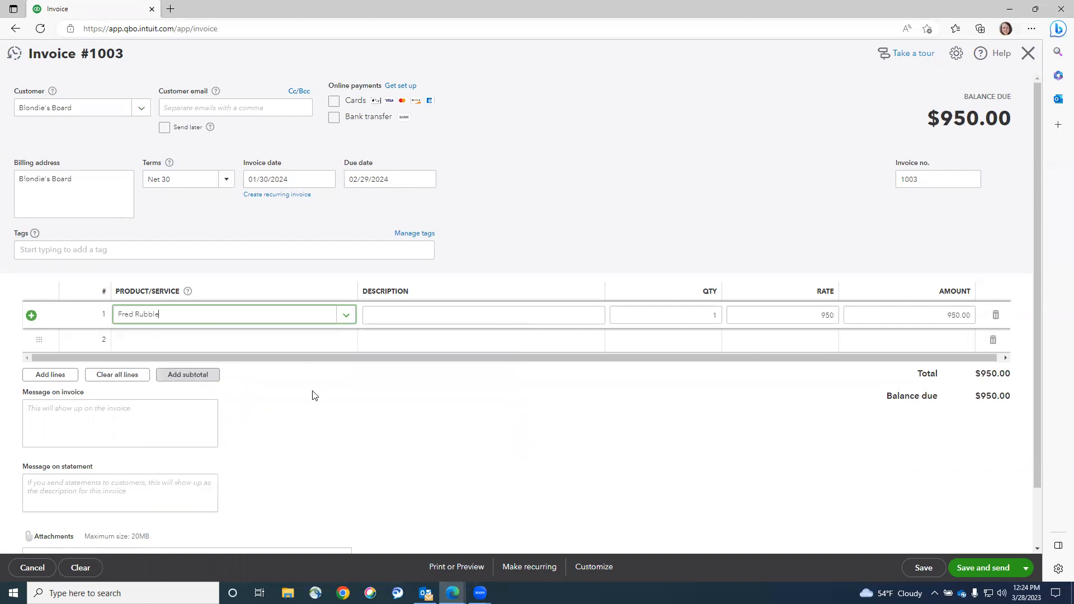
{"action": "left_click", "coordinate": [690, 317]}
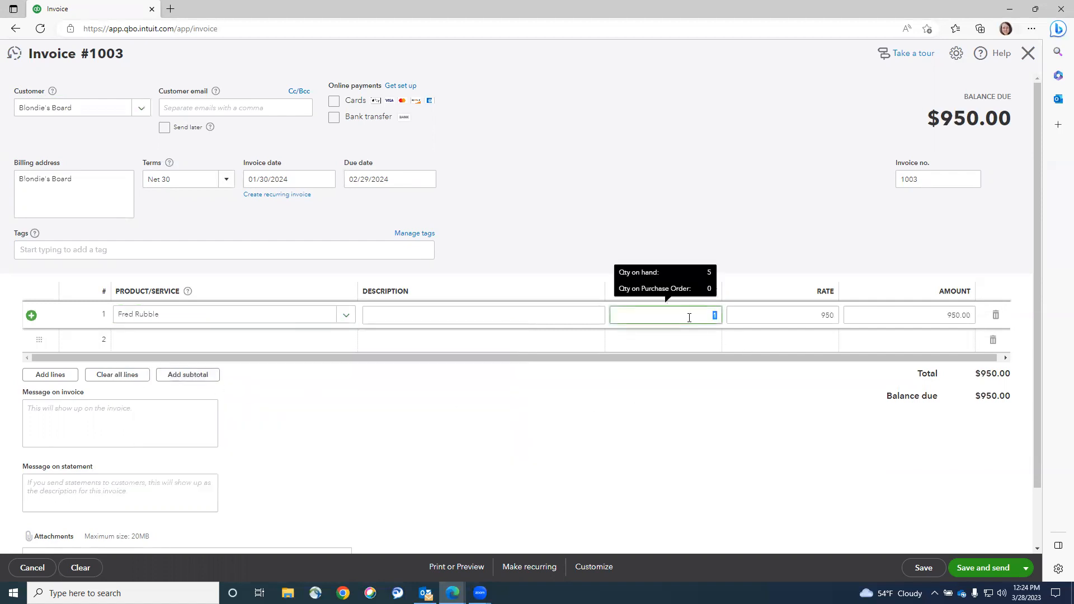
{"action": "type", "text": "4"}
{"action": "left_click", "coordinate": [626, 414]}
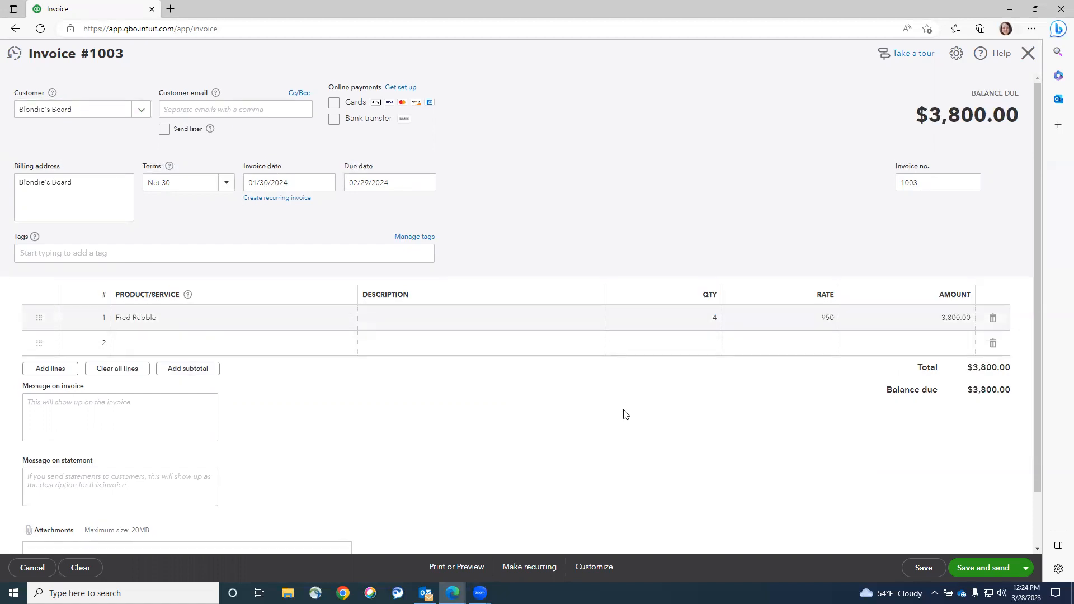
Add the product The Water Hog with a quantity of 7 on the invoice's second line.
{"action": "left_click", "coordinate": [274, 342]}
{"action": "left_click", "coordinate": [346, 344]}
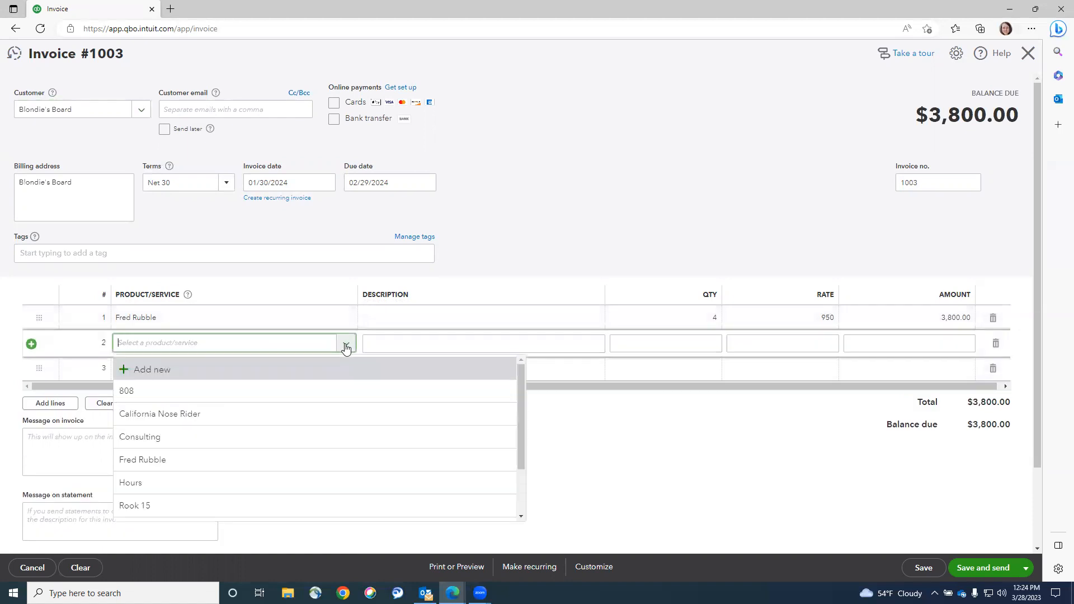
{"action": "scroll", "coordinate": [334, 425], "scroll_direction": "down", "scroll_amount": 2}
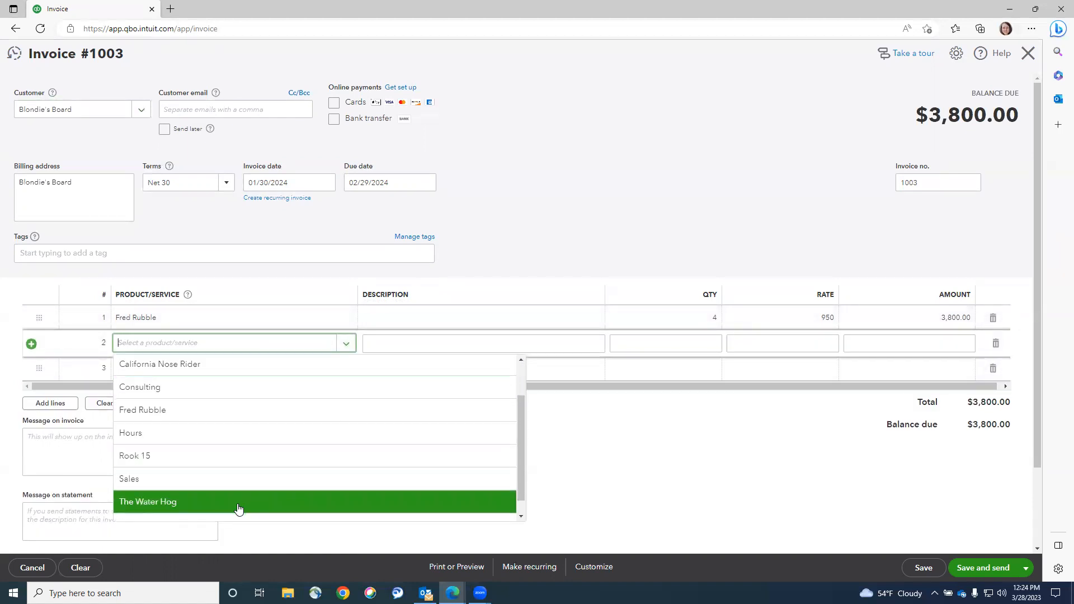
{"action": "left_click", "coordinate": [238, 508]}
{"action": "left_click", "coordinate": [710, 341]}
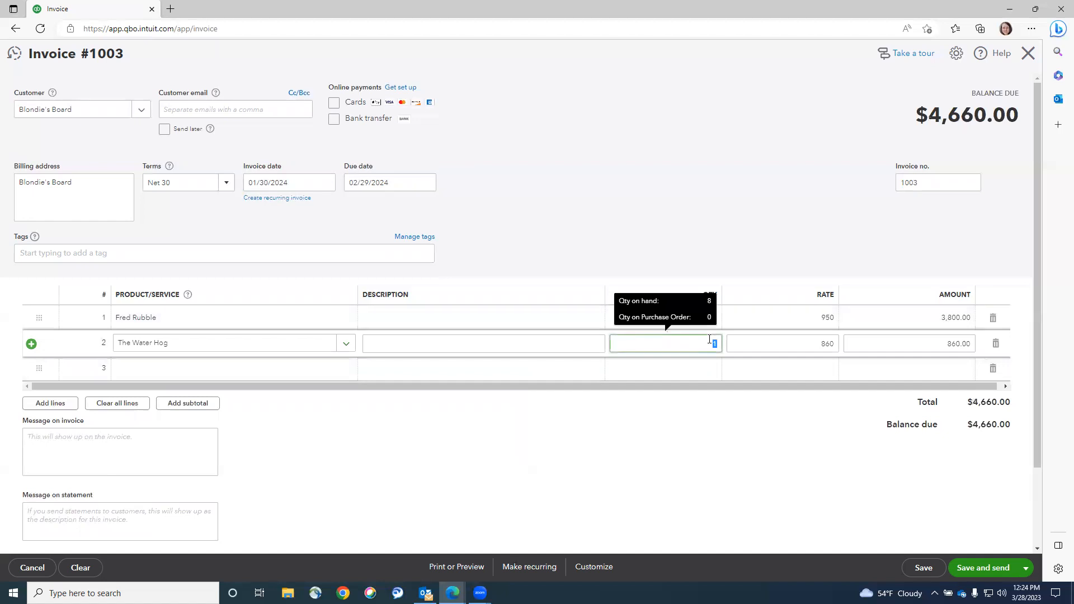
{"action": "type", "text": "7"}
{"action": "left_click", "coordinate": [439, 445]}
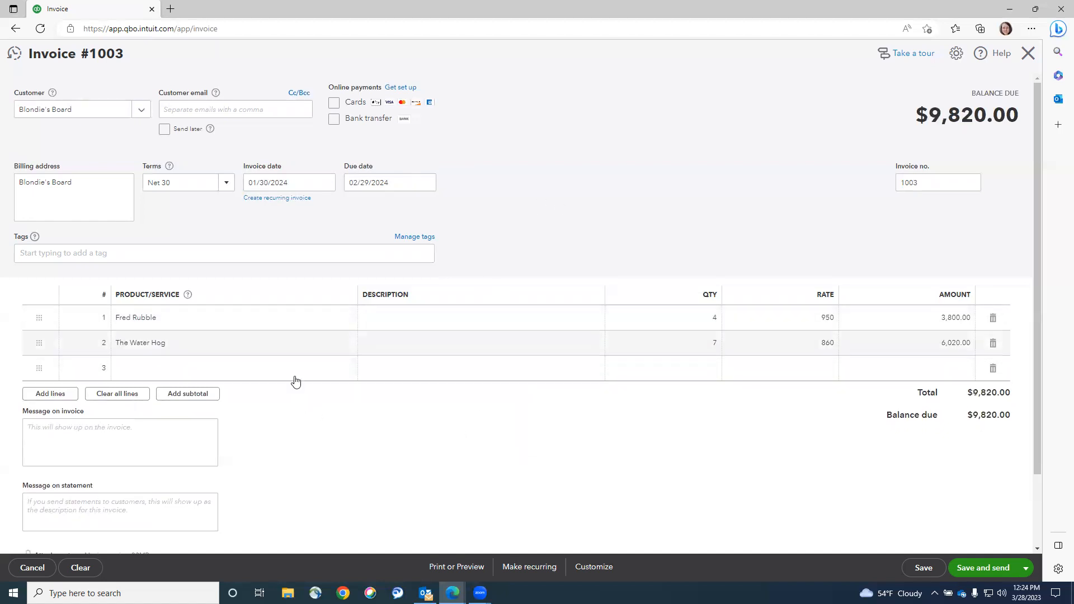
Add the product Rook 15 with a quantity of 8 on the third line, and save and close the invoice.
{"action": "left_click", "coordinate": [336, 371]}
{"action": "left_click", "coordinate": [345, 370]}
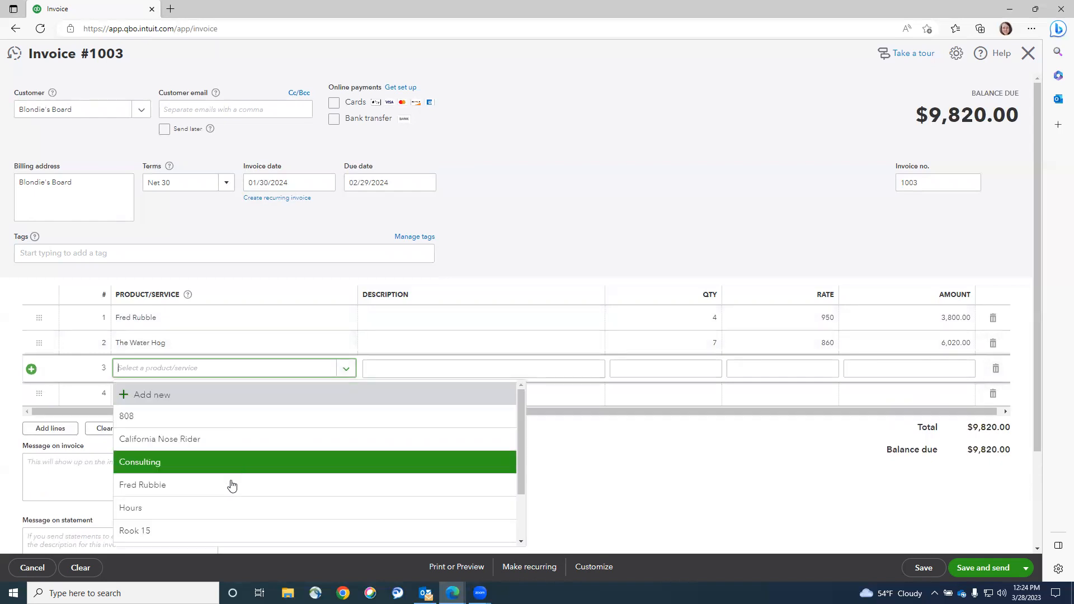
{"action": "left_click", "coordinate": [196, 532]}
{"action": "left_click", "coordinate": [714, 372]}
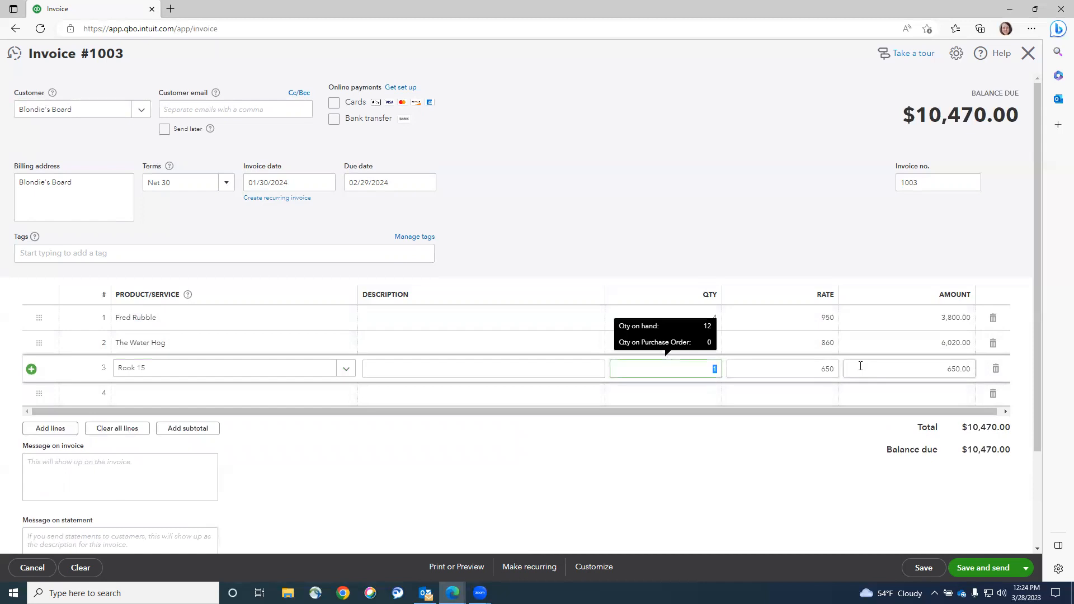
{"action": "type", "text": "8"}
{"action": "left_click", "coordinate": [843, 492]}
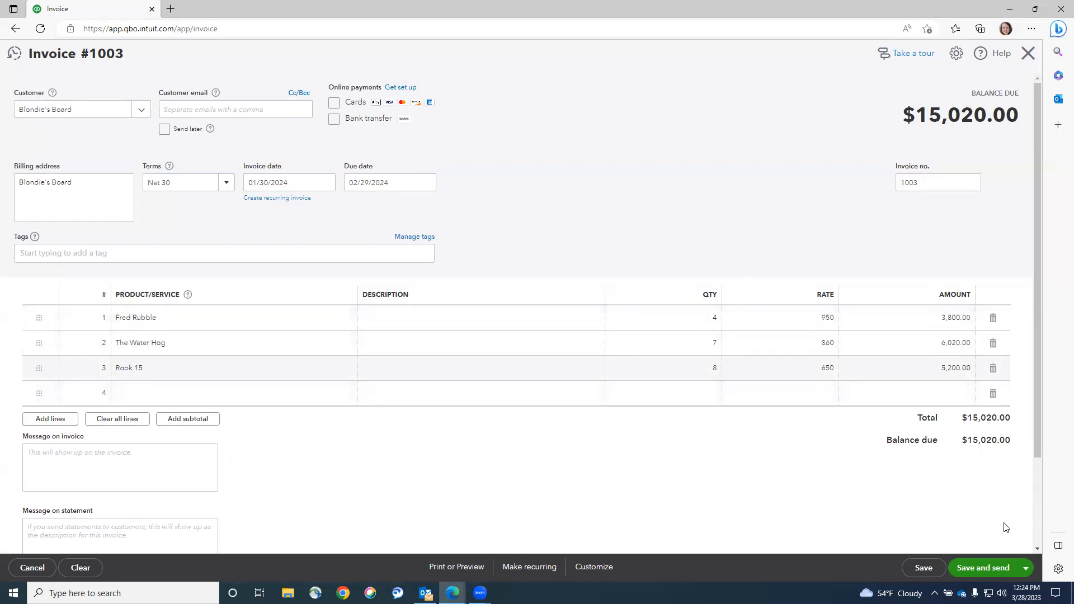
{"action": "left_click", "coordinate": [1026, 568]}
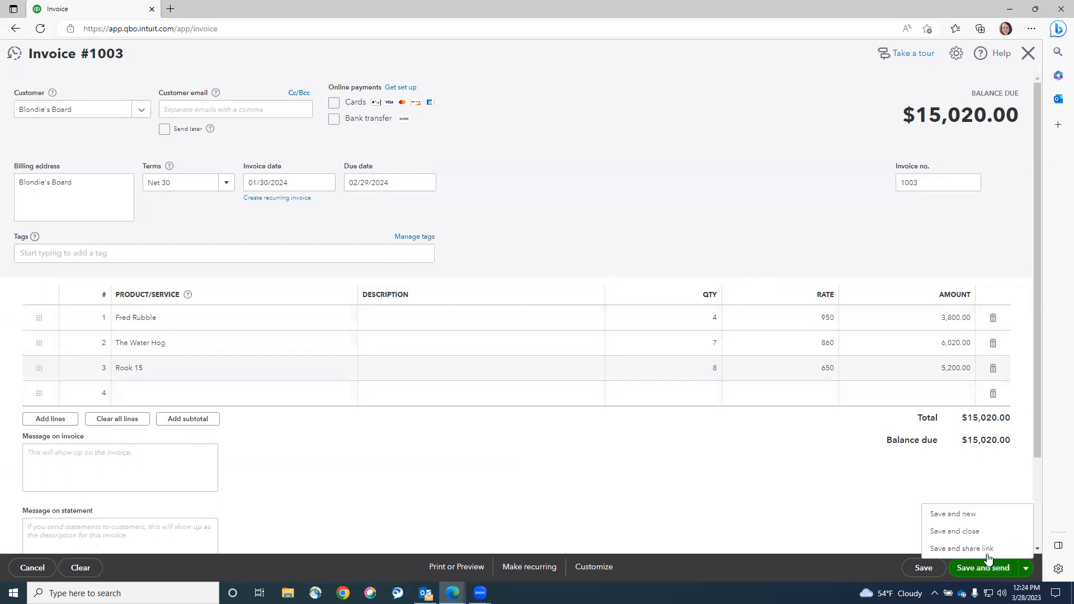
{"action": "left_click", "coordinate": [963, 538]}
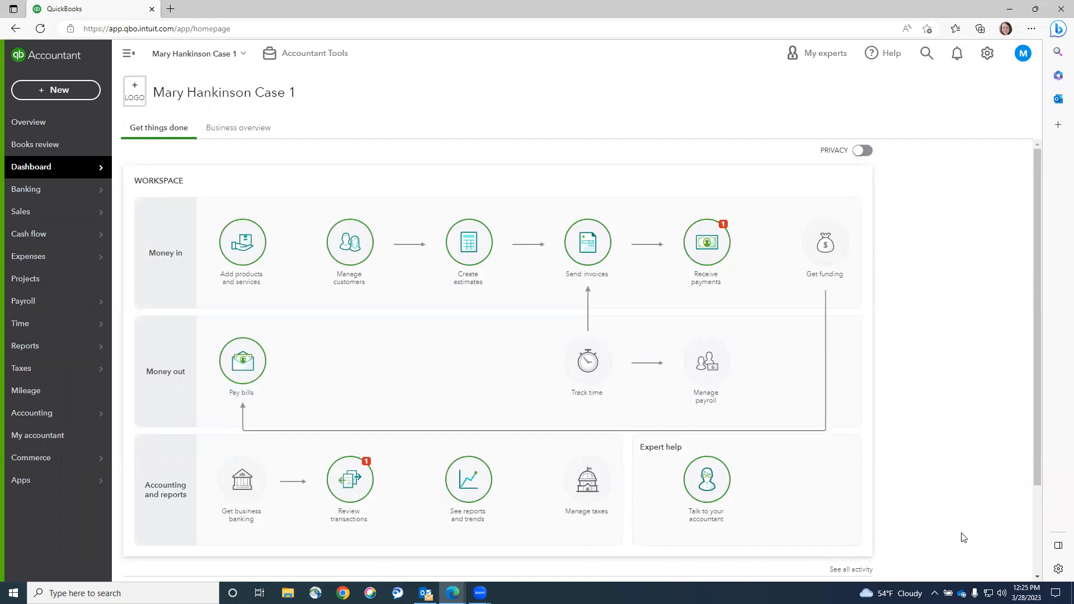
Create another new invoice and set its invoice date to 01/31/2024.
{"action": "left_click", "coordinate": [58, 89]}
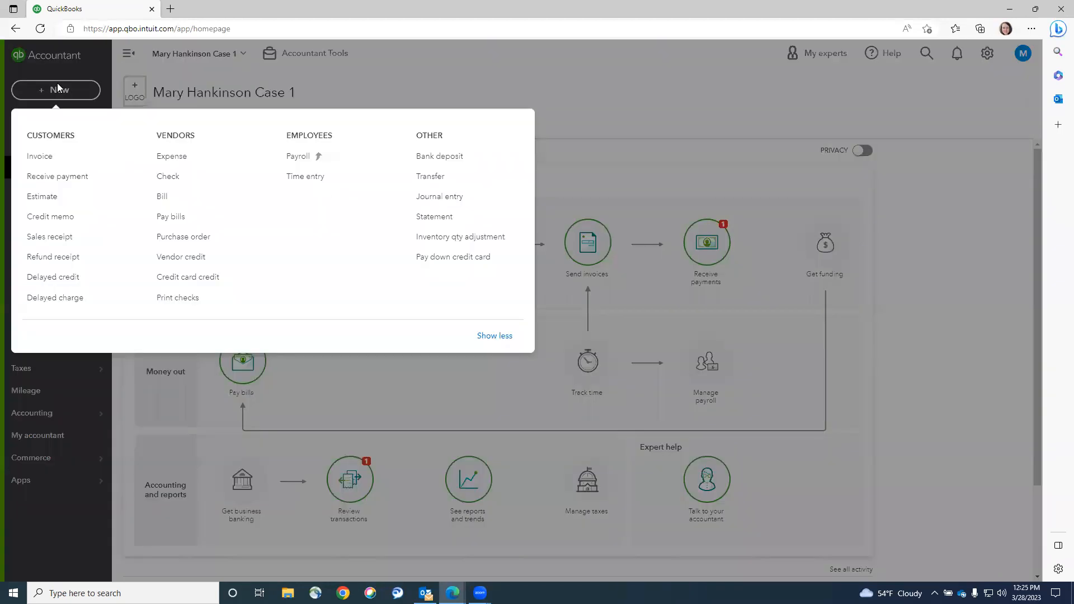
{"action": "left_click", "coordinate": [35, 158]}
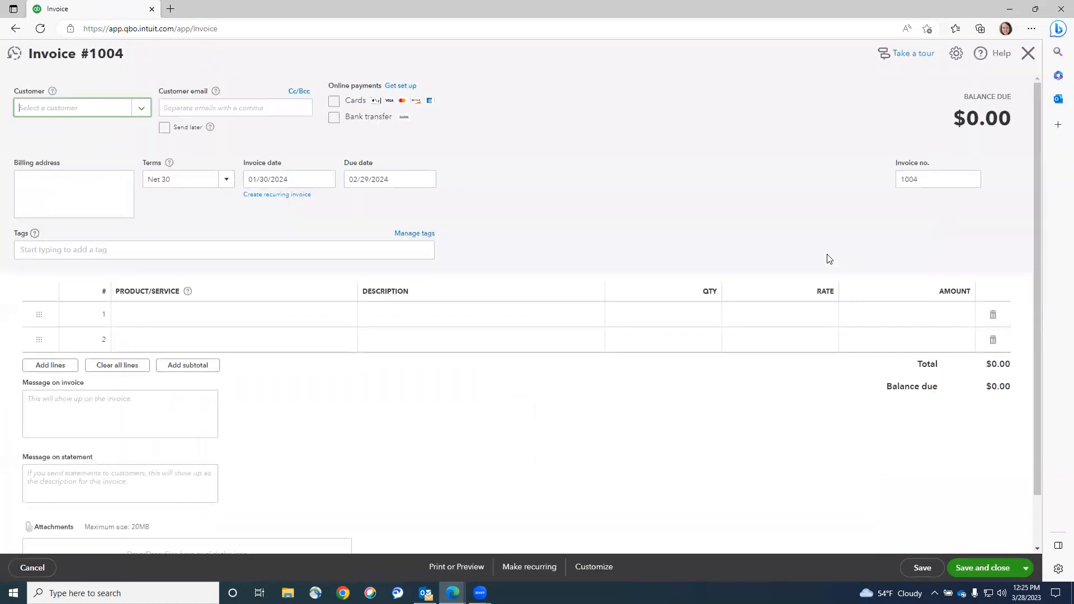
{"action": "left_click", "coordinate": [326, 179]}
{"action": "left_click", "coordinate": [302, 295]}
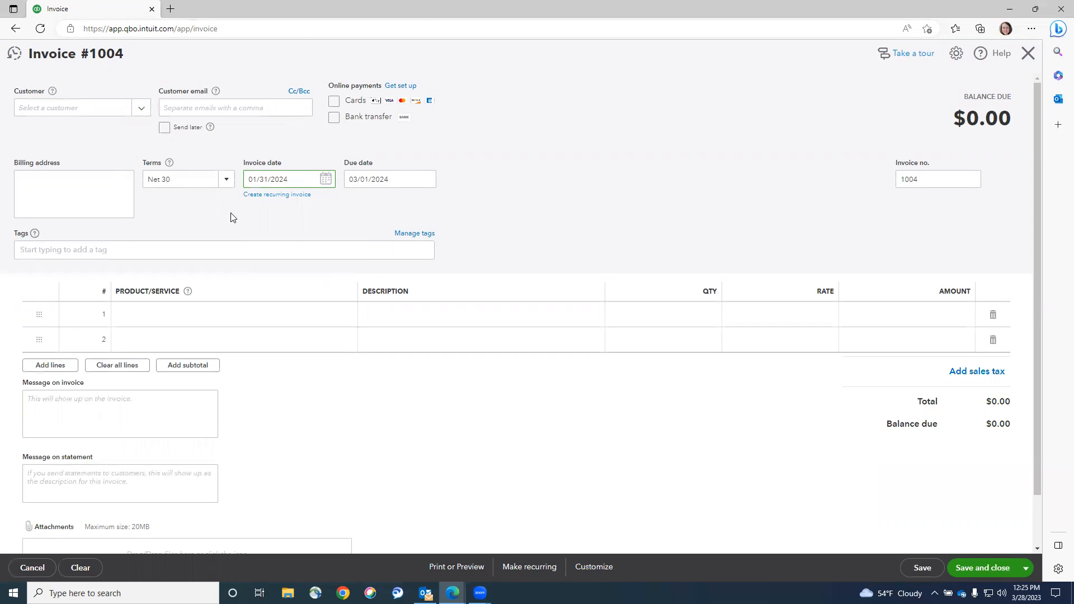
Add and save a new customer with the company name Surf Rider Foundation for this invoice.
{"action": "left_click", "coordinate": [142, 109]}
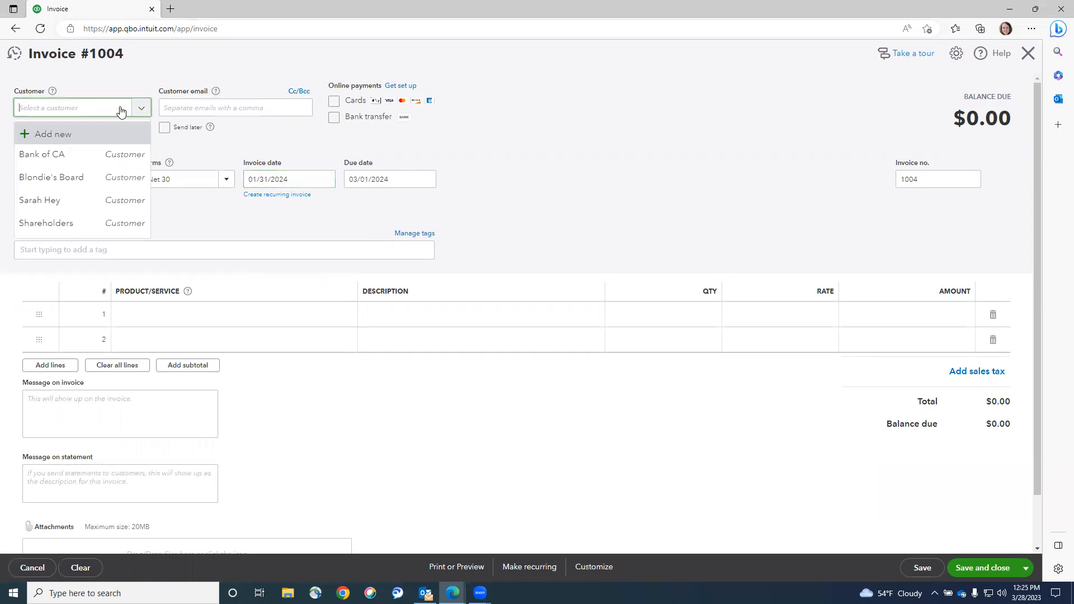
{"action": "left_click", "coordinate": [40, 132]}
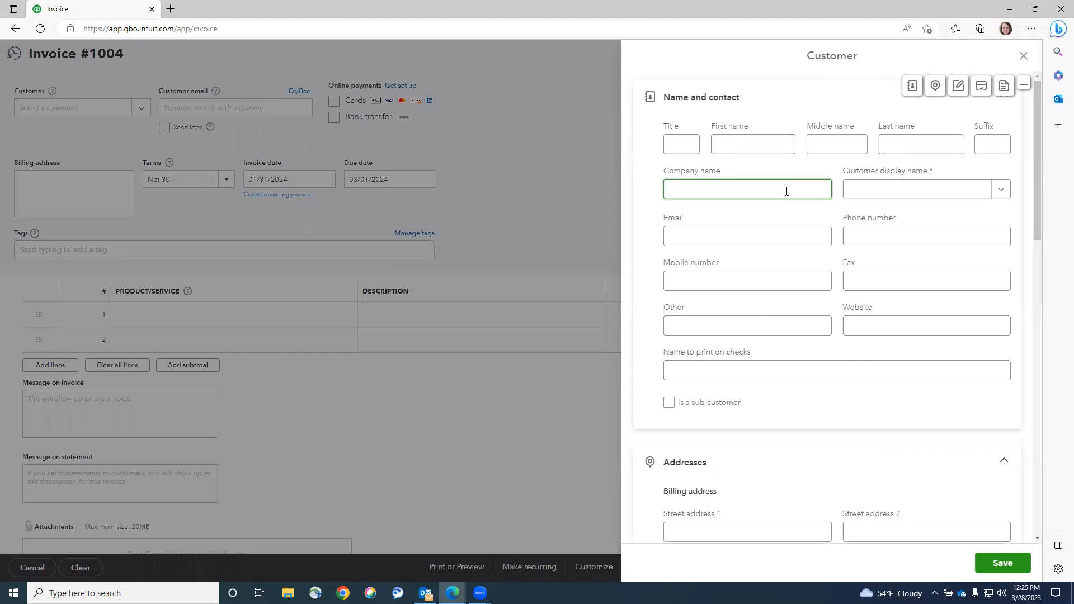
{"action": "type", "text": "Surf Rider Foundation"}
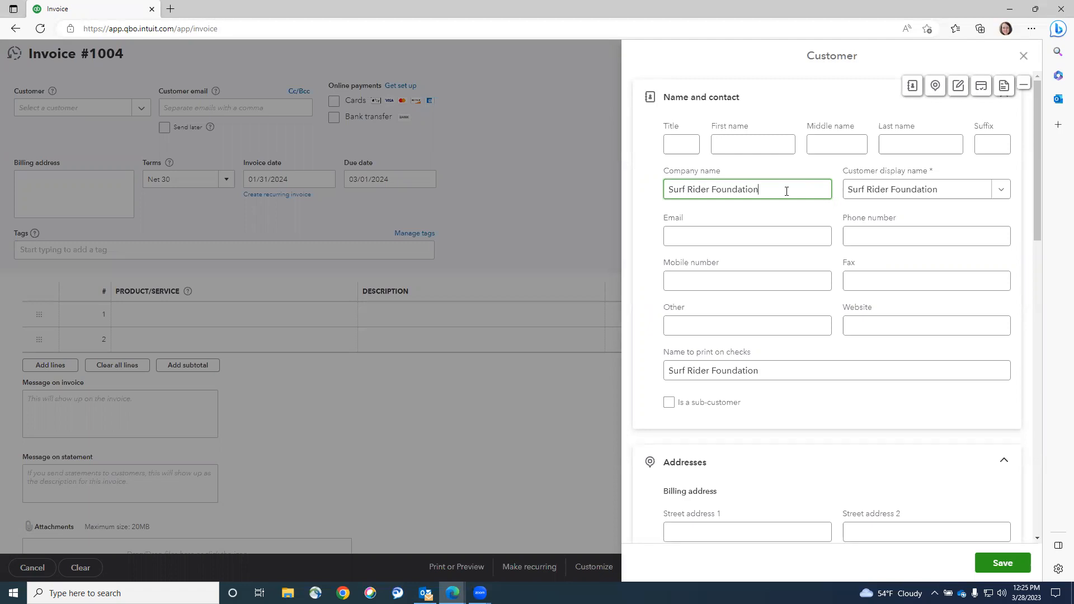
{"action": "left_click", "coordinate": [1003, 564]}
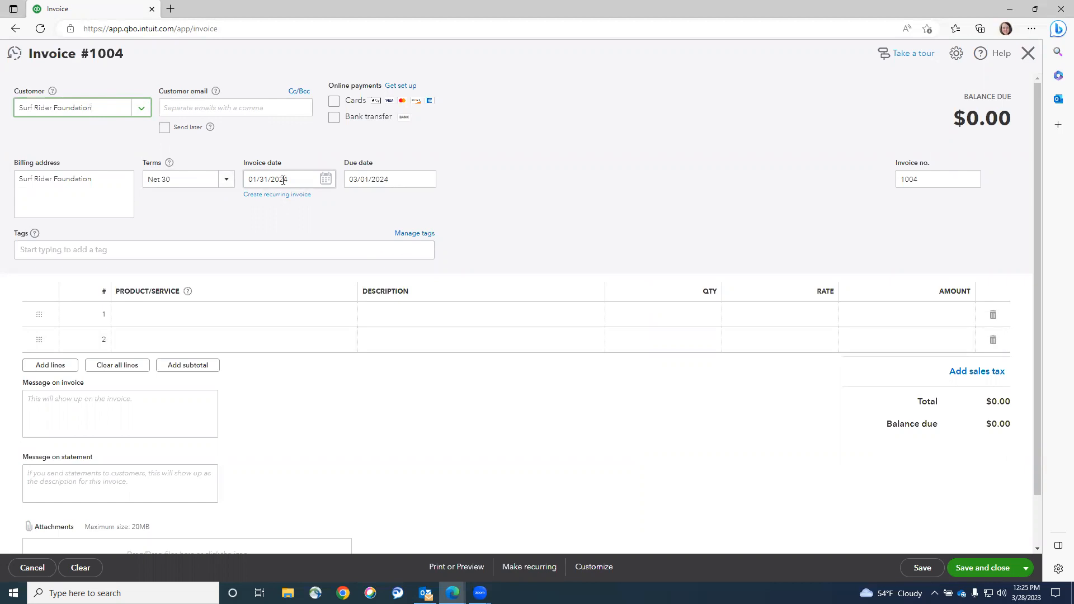
Add the Consulting service with a quantity of 100 on the first line, and save and close the invoice.
{"action": "left_click", "coordinate": [300, 324]}
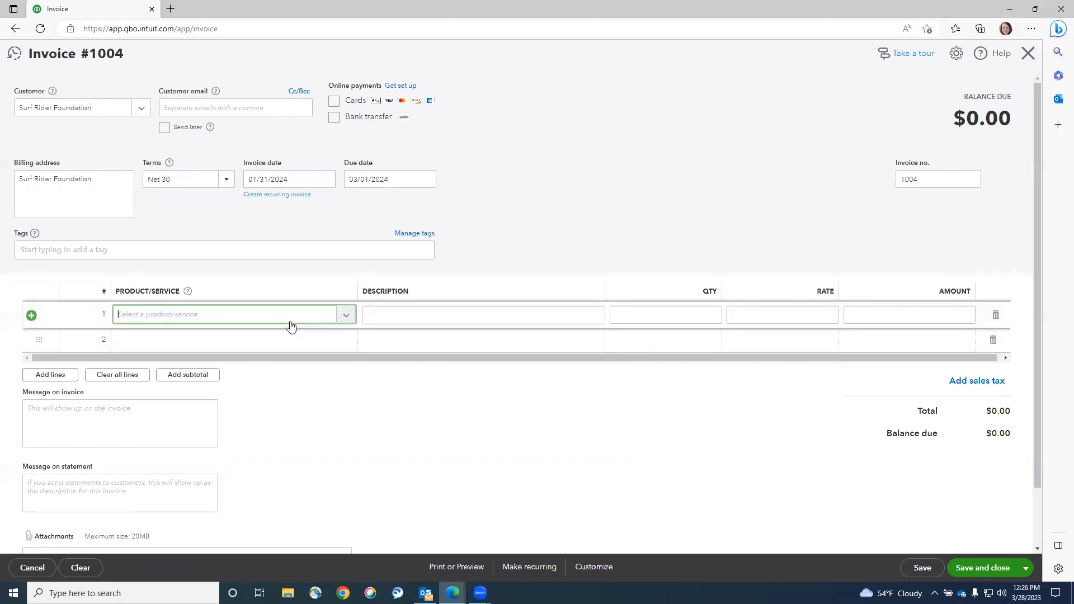
{"action": "left_click", "coordinate": [346, 317]}
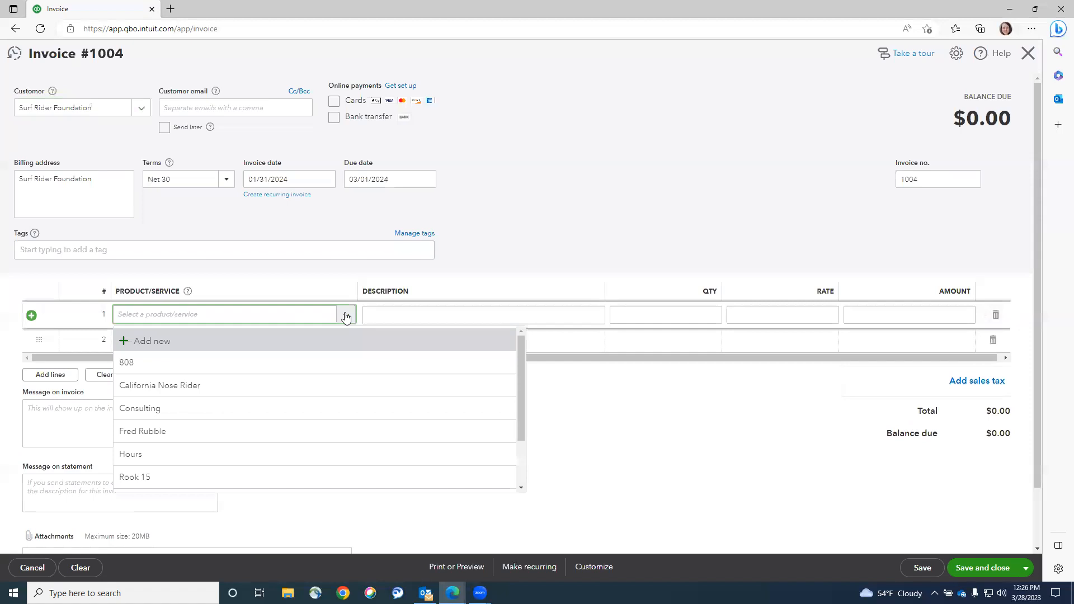
{"action": "left_click", "coordinate": [205, 408]}
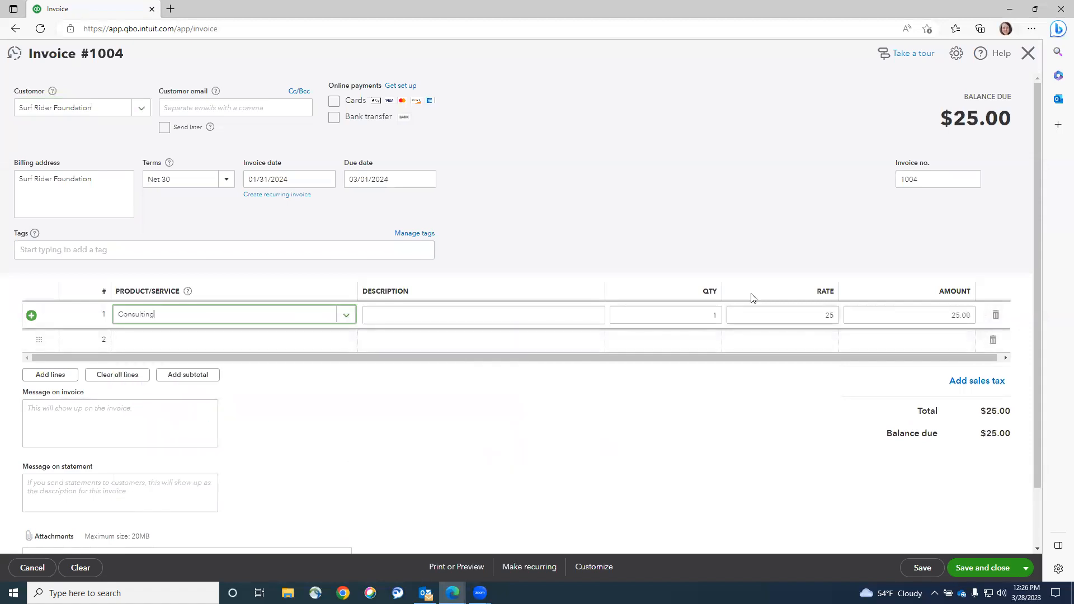
{"action": "left_click", "coordinate": [679, 315]}
{"action": "type", "text": "100"}
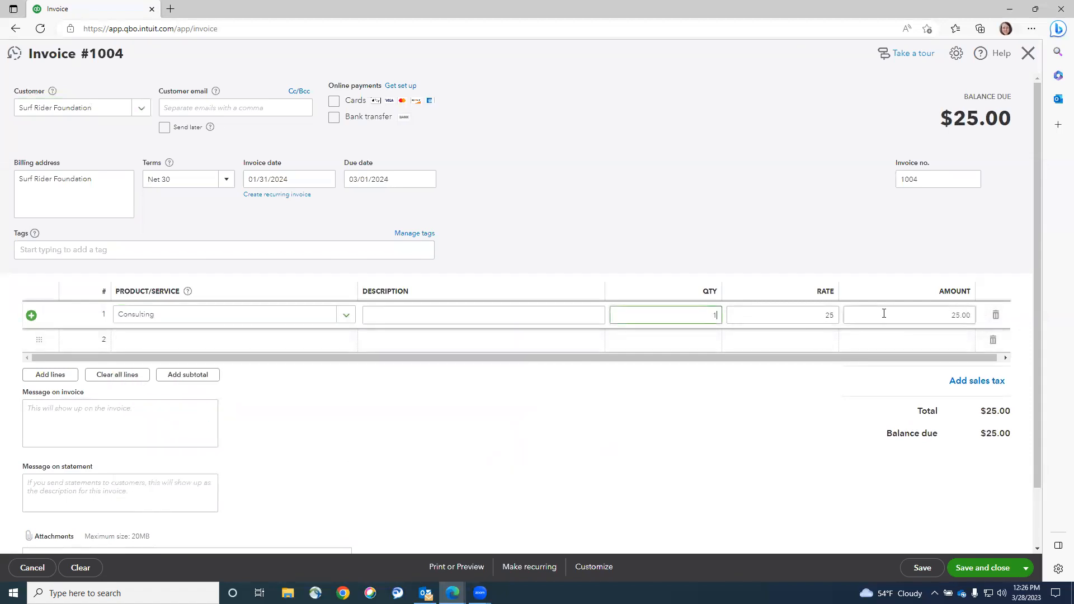
{"action": "left_click", "coordinate": [815, 425]}
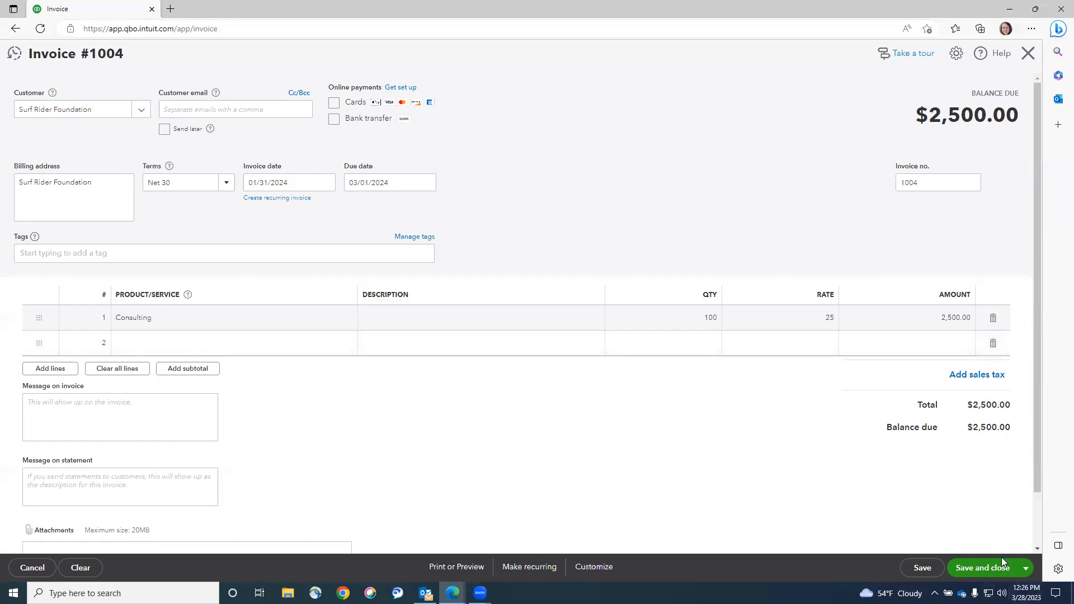
{"action": "left_click", "coordinate": [978, 568]}
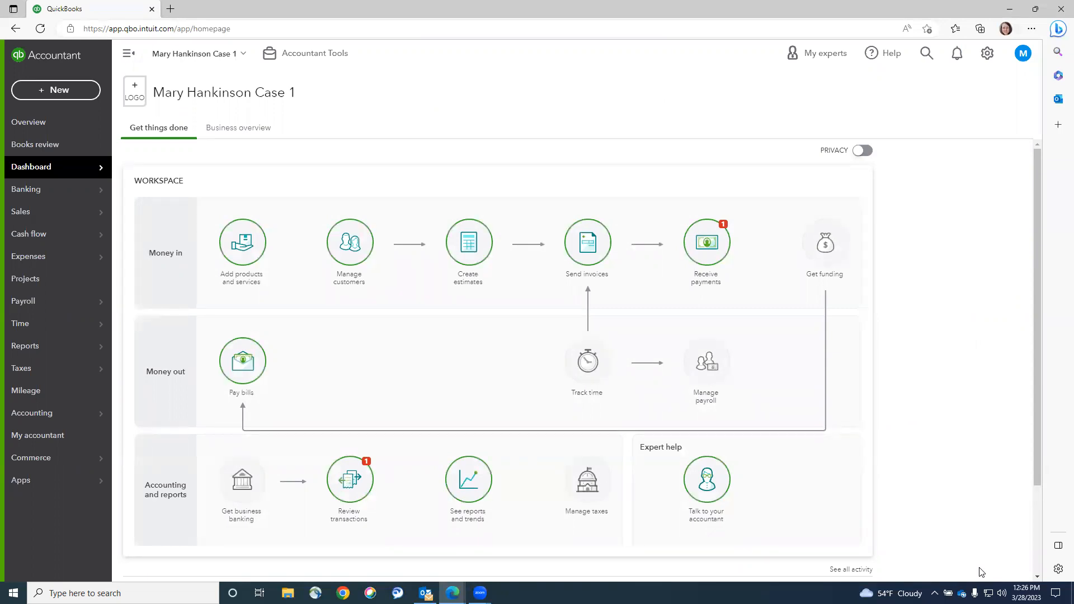
Open the company's budgeting tool and add a new budget named Budget 1.
{"action": "left_click", "coordinate": [989, 54]}
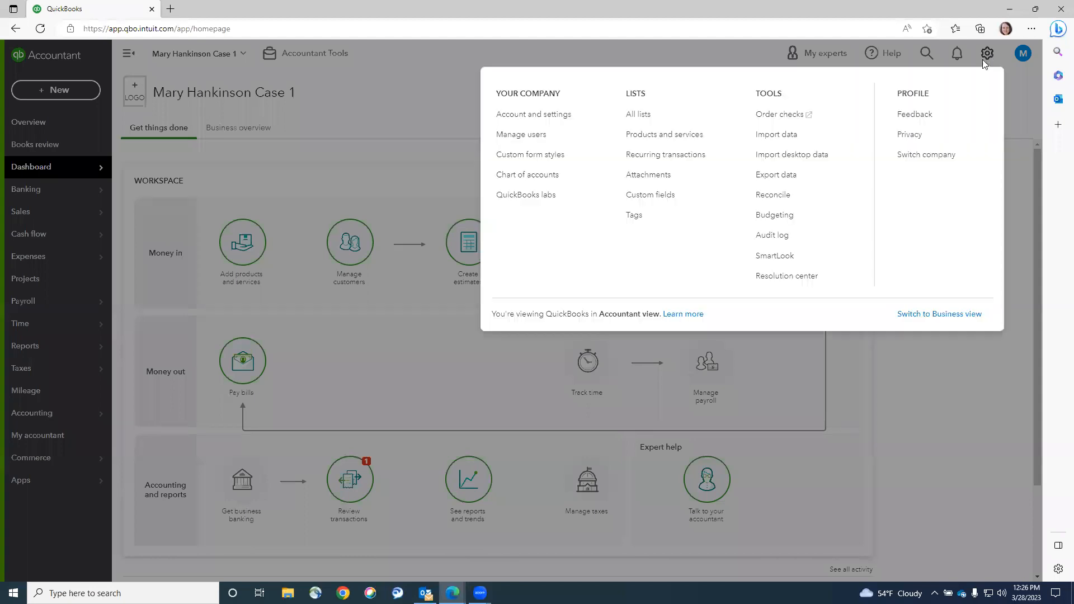
{"action": "left_click", "coordinate": [775, 219]}
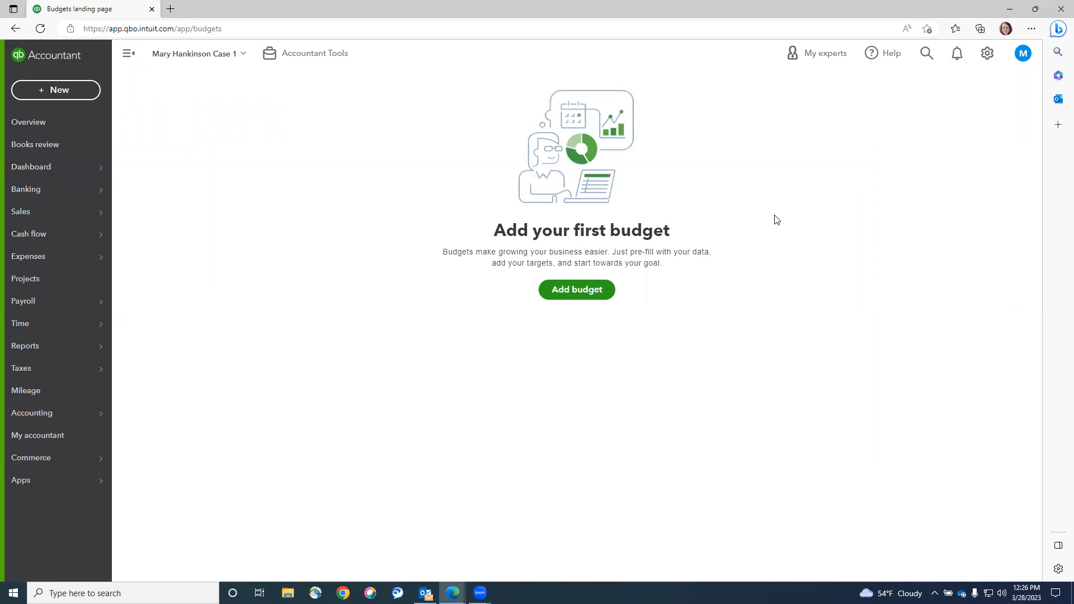
{"action": "left_click", "coordinate": [572, 297]}
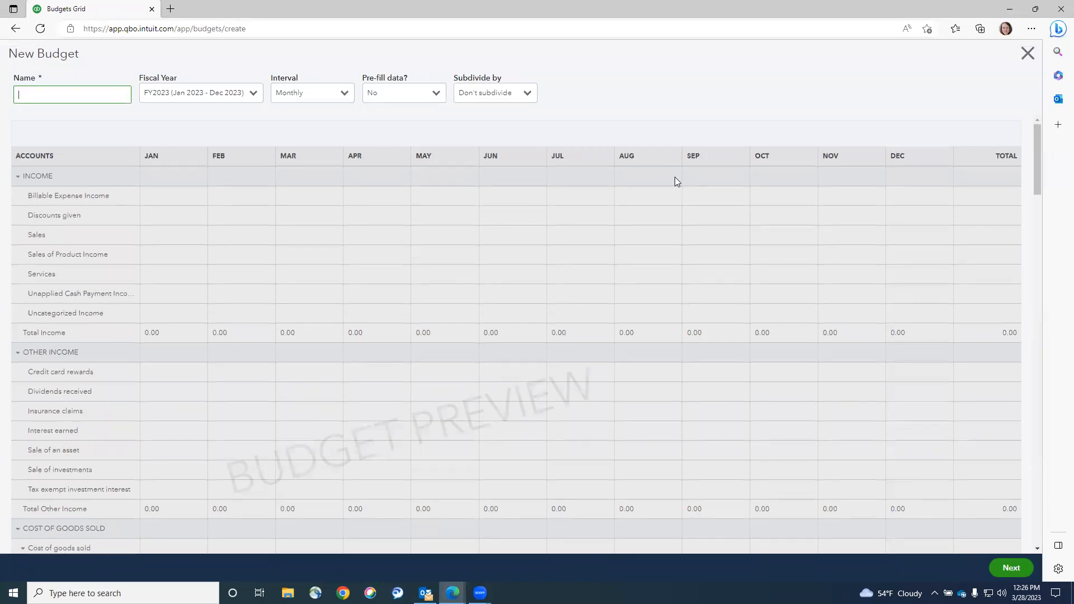
{"action": "type", "text": "B"}
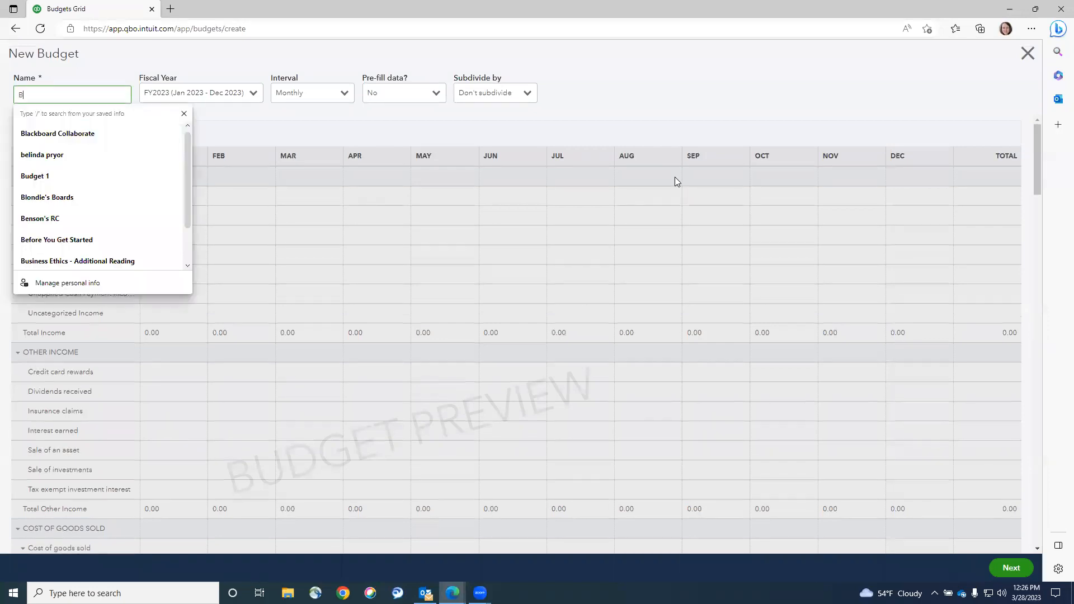
{"action": "type", "text": "udget 1"}
{"action": "left_click", "coordinate": [775, 76]}
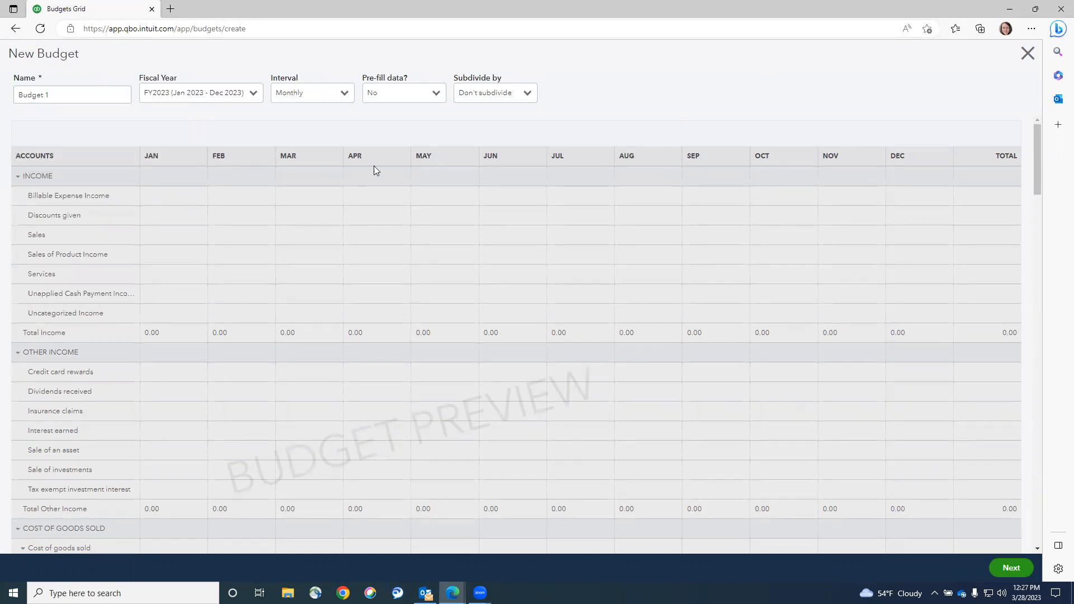
Set the budget's fiscal year to FY2024 (Jan 2024 - Dec 2024) and continue to the amount entry grid.
{"action": "left_click", "coordinate": [253, 93]}
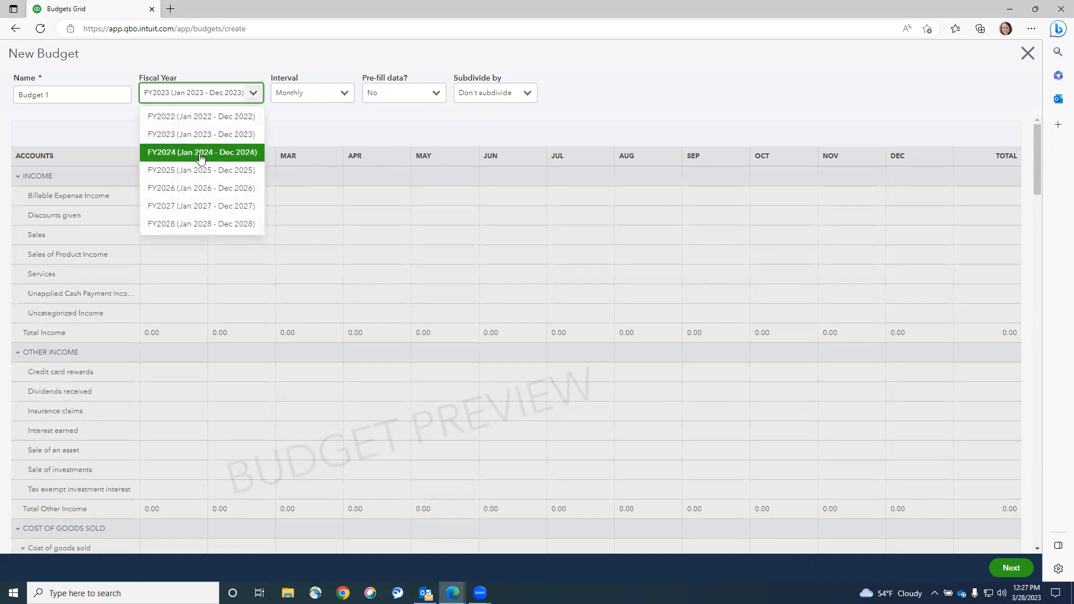
{"action": "left_click", "coordinate": [230, 159]}
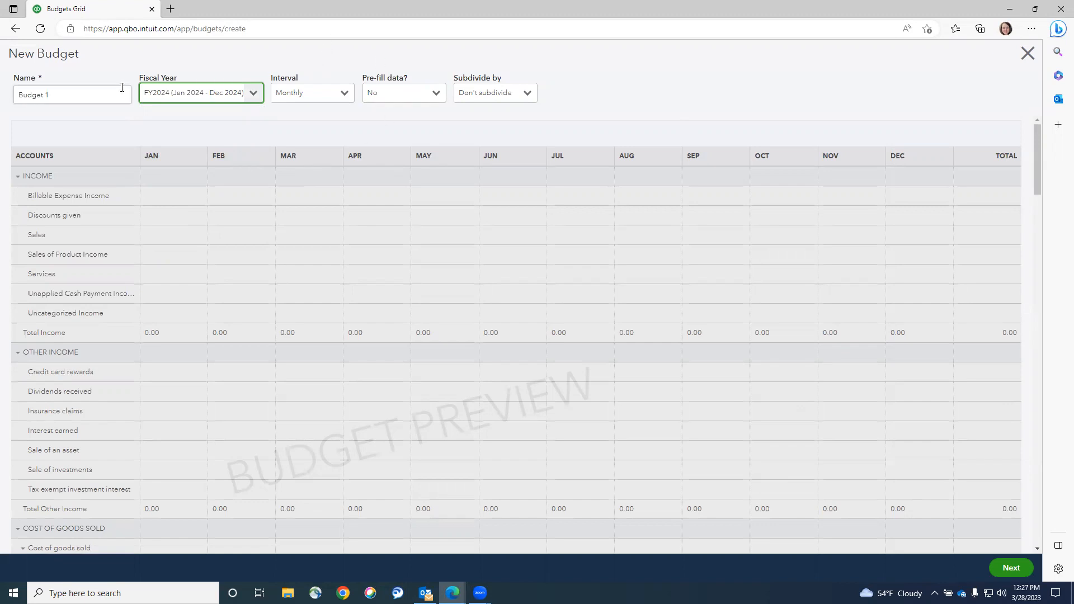
{"action": "left_click", "coordinate": [205, 115]}
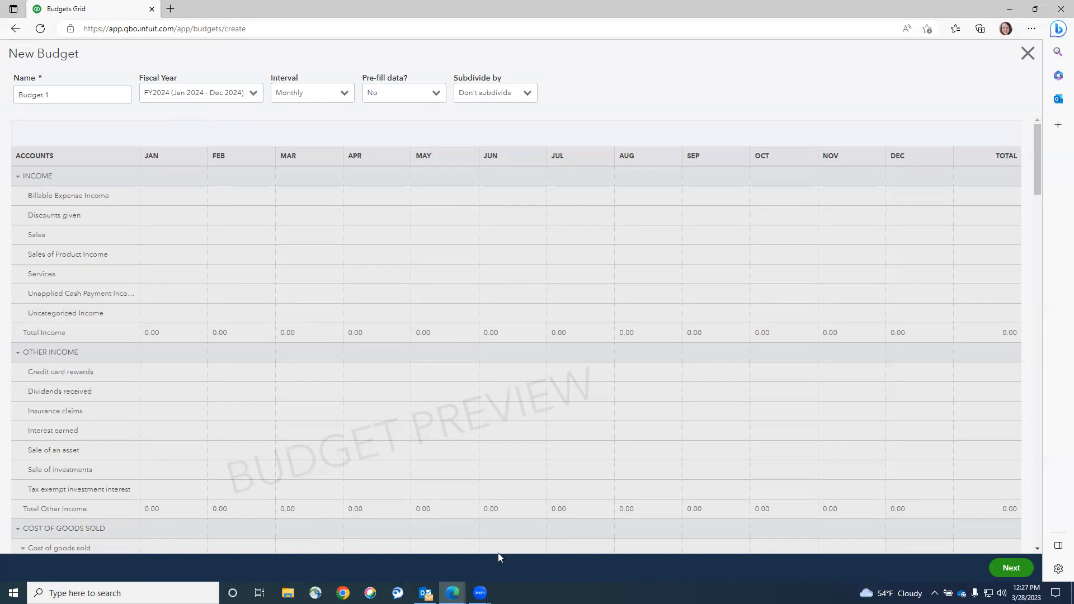
{"action": "left_click", "coordinate": [1012, 568]}
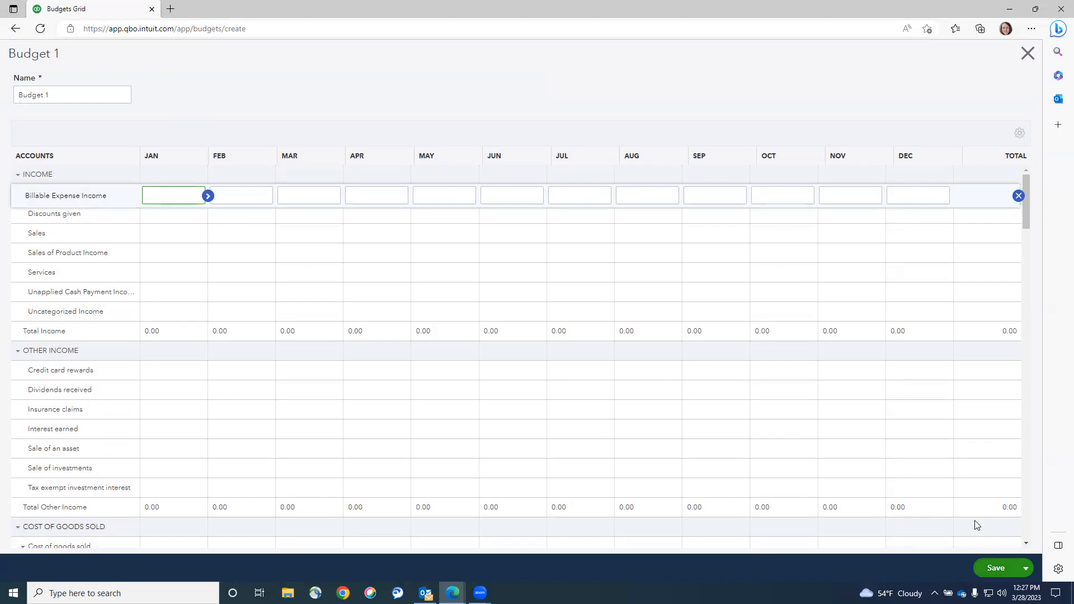
Budget 4,000 for Sales and 3,000 for Services in every month from January through December.
{"action": "left_click", "coordinate": [160, 233]}
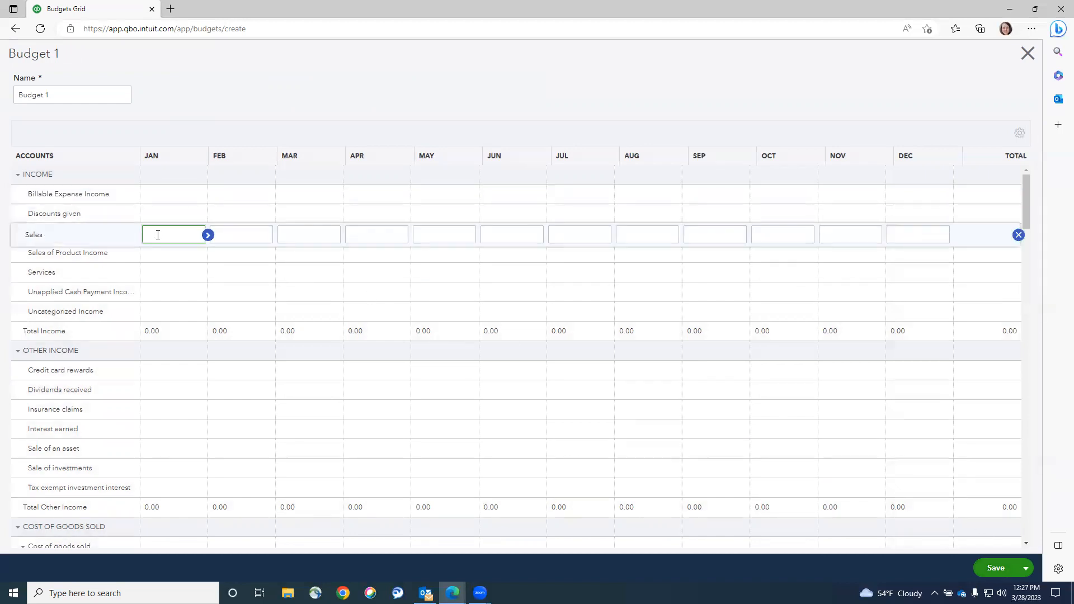
{"action": "type", "text": "4000"}
{"action": "left_click", "coordinate": [208, 235]}
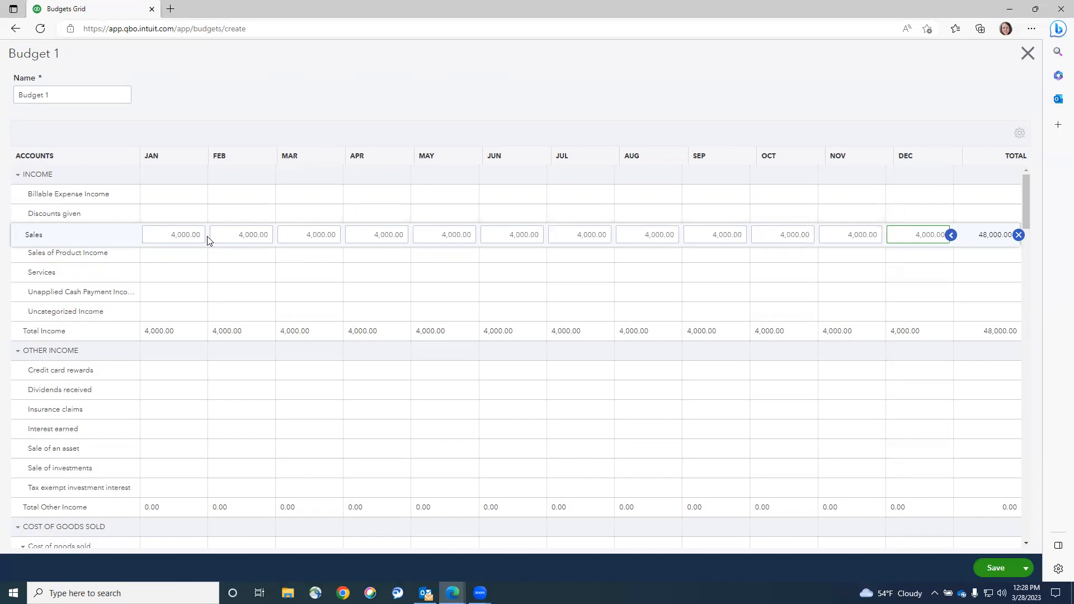
{"action": "left_click", "coordinate": [180, 278]}
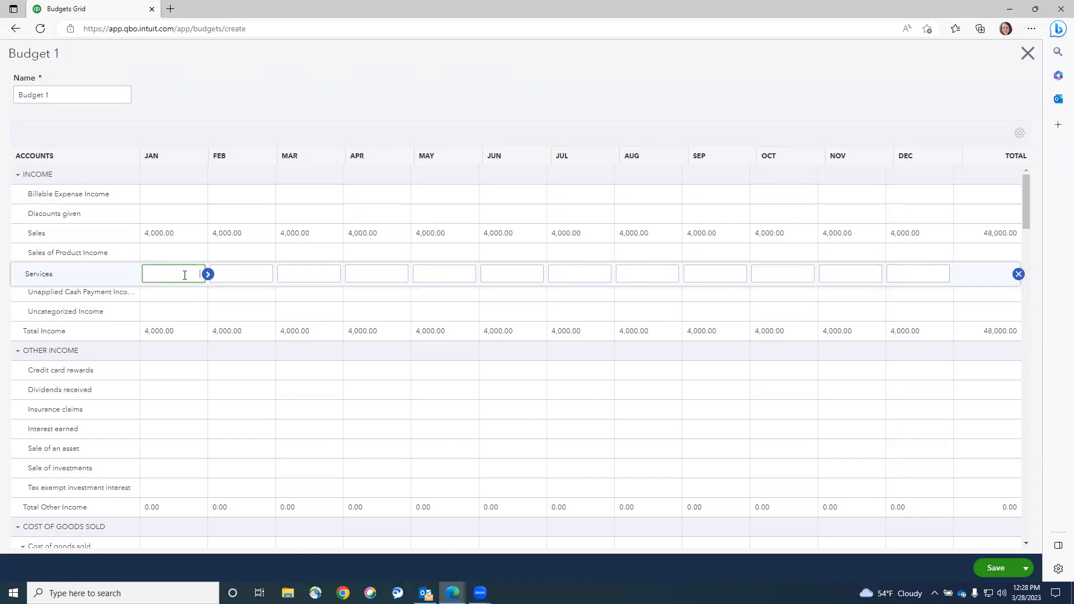
{"action": "type", "text": "000"}
{"action": "left_click", "coordinate": [207, 274]}
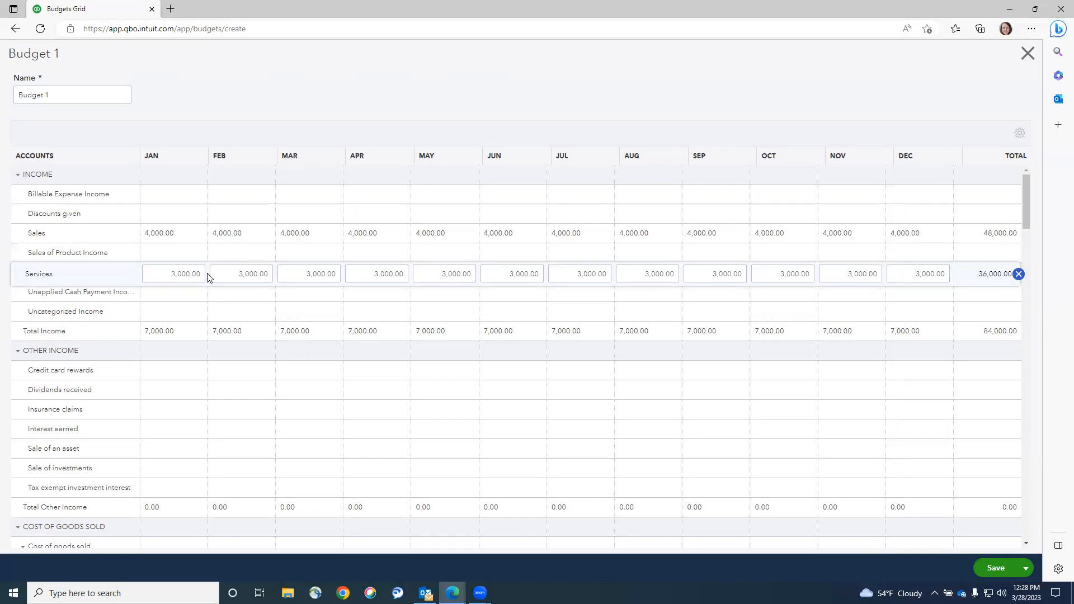
Budget 23,500 for the parent Cost of goods sold account in every month and save the budget.
{"action": "scroll", "coordinate": [330, 425], "scroll_direction": "down", "scroll_amount": 3}
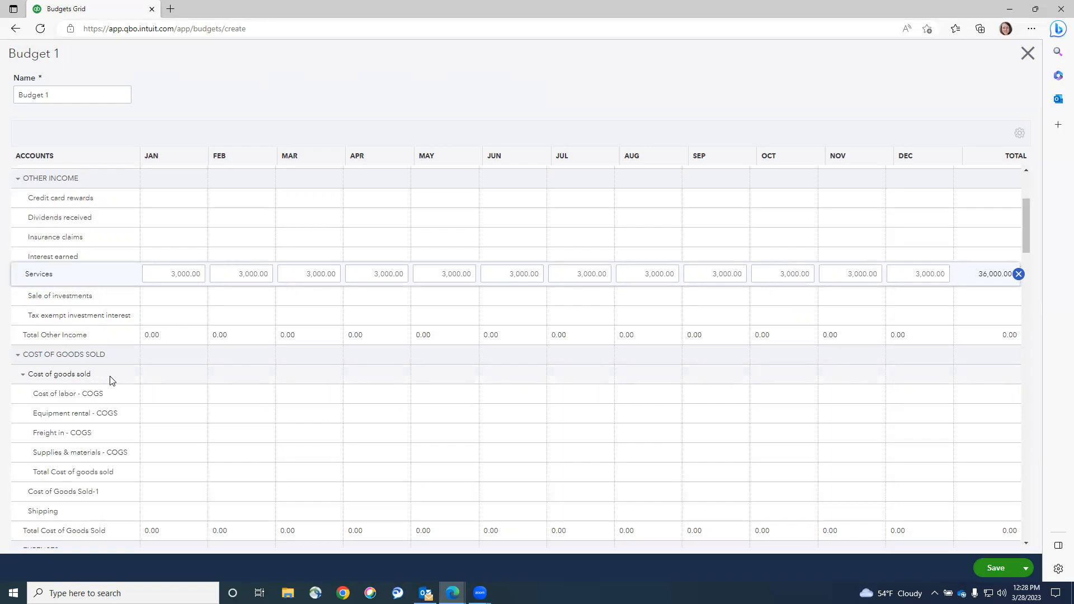
{"action": "left_click", "coordinate": [178, 377]}
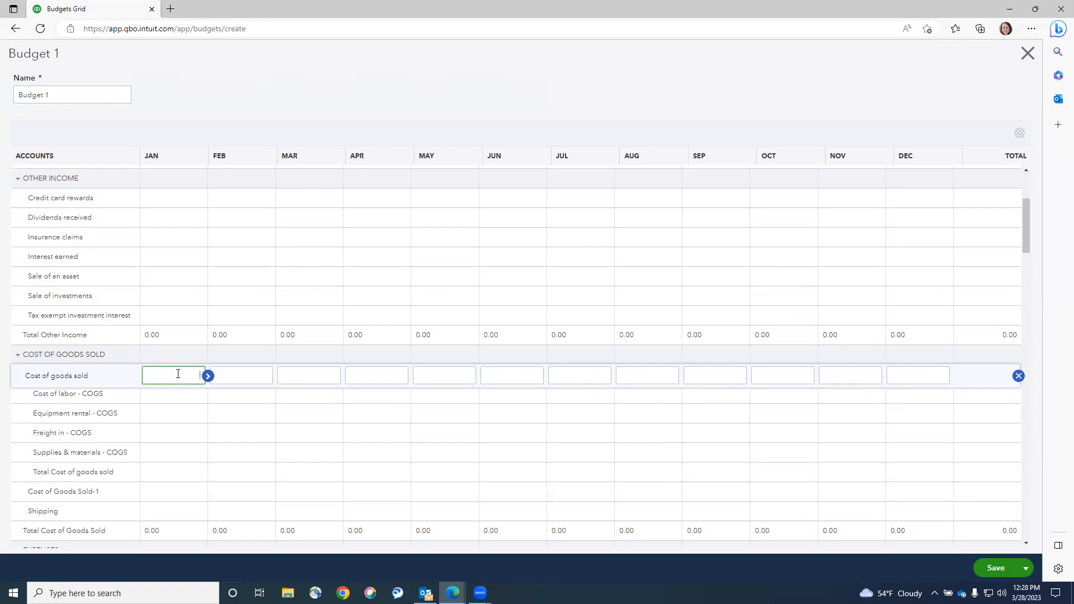
{"action": "type", "text": "00"}
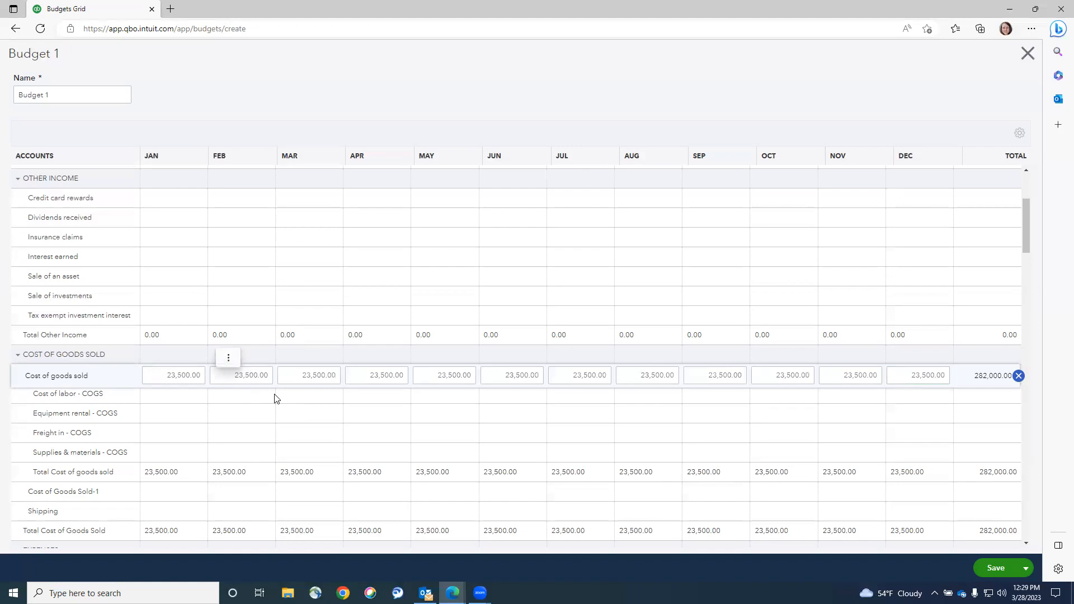
{"action": "left_click", "coordinate": [229, 358]}
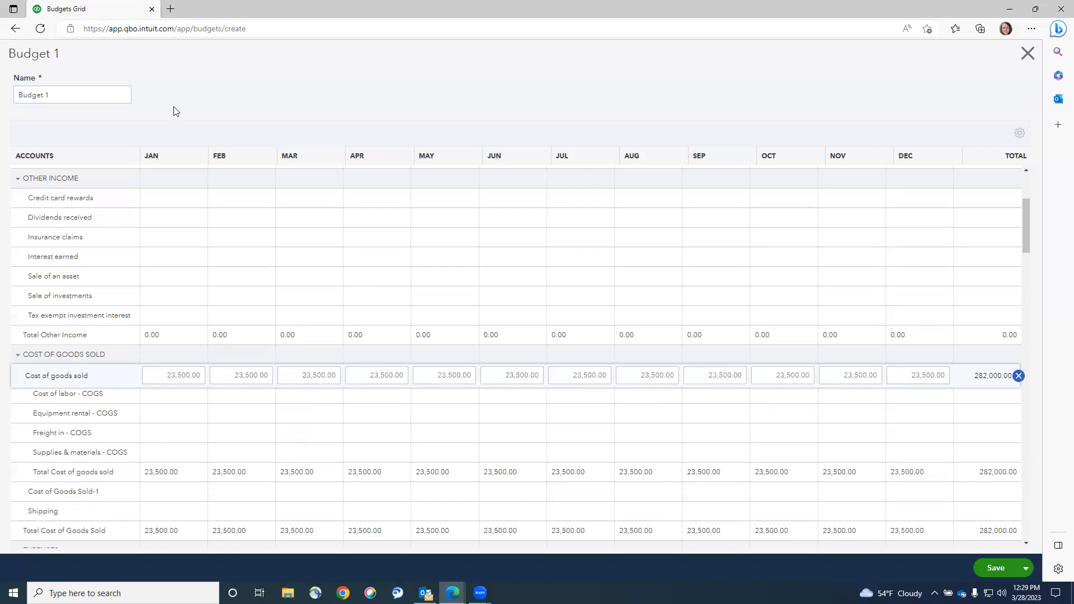
{"action": "left_click", "coordinate": [994, 566]}
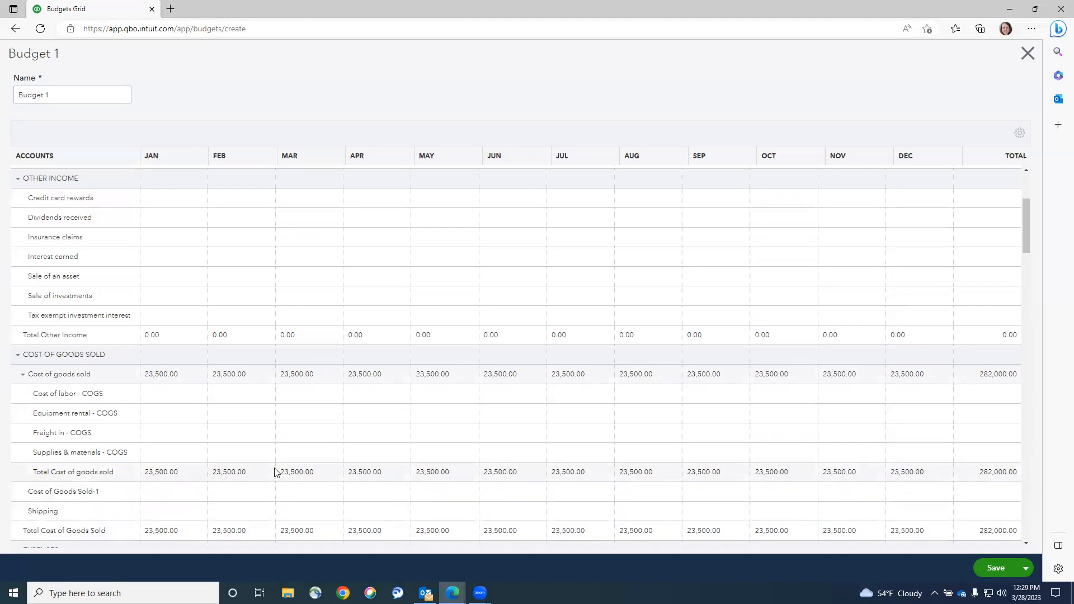
Budget 600 for the parent Interest Expense account in every month of the year.
{"action": "scroll", "coordinate": [293, 409], "scroll_direction": "down", "scroll_amount": 4}
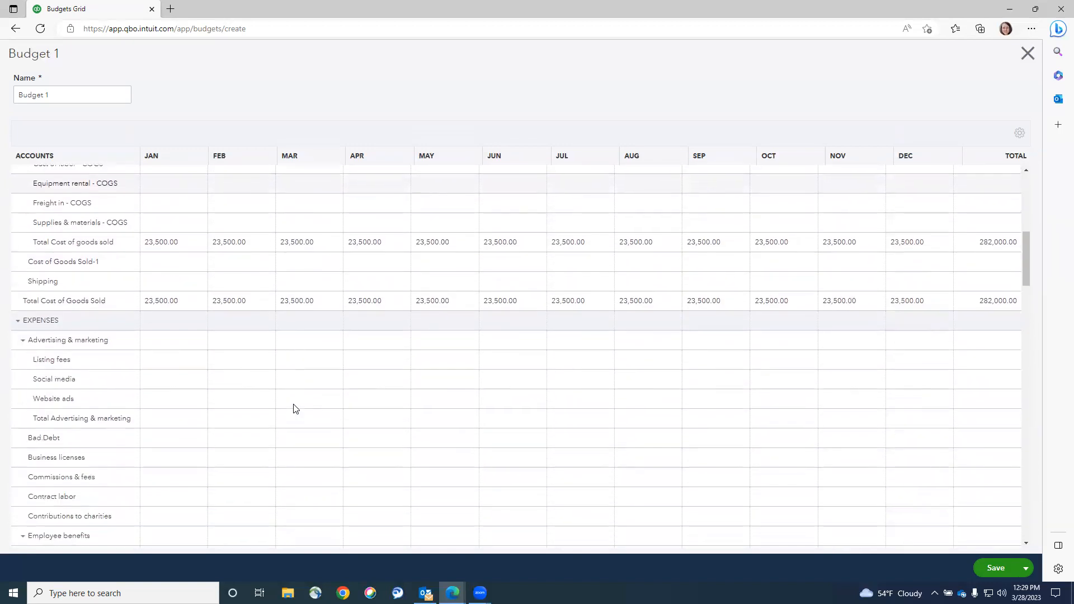
{"action": "scroll", "coordinate": [233, 367], "scroll_direction": "down", "scroll_amount": 2}
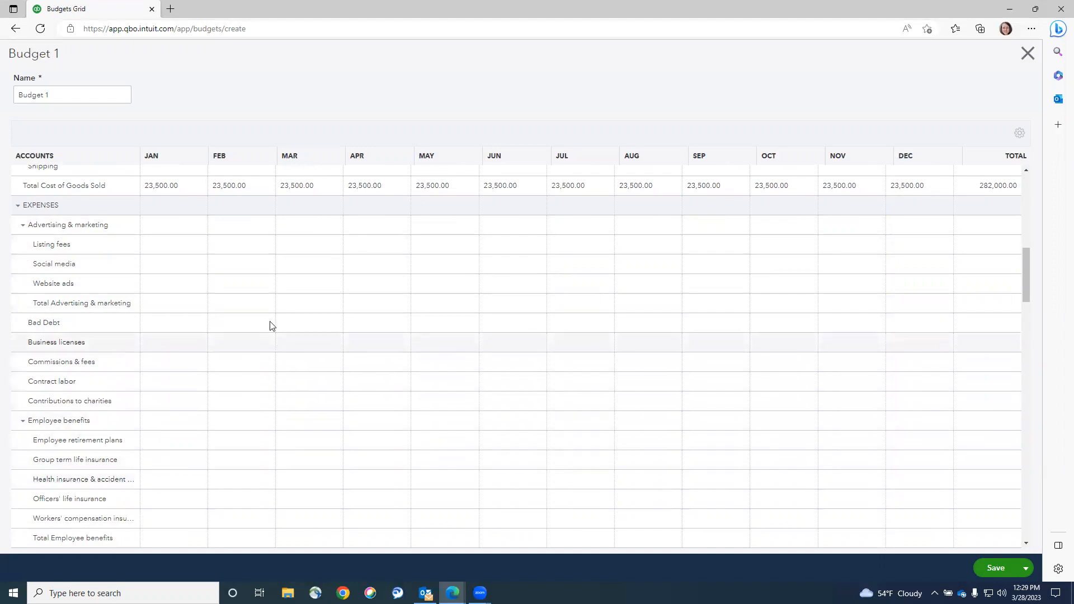
{"action": "scroll", "coordinate": [227, 287], "scroll_direction": "down", "scroll_amount": 4}
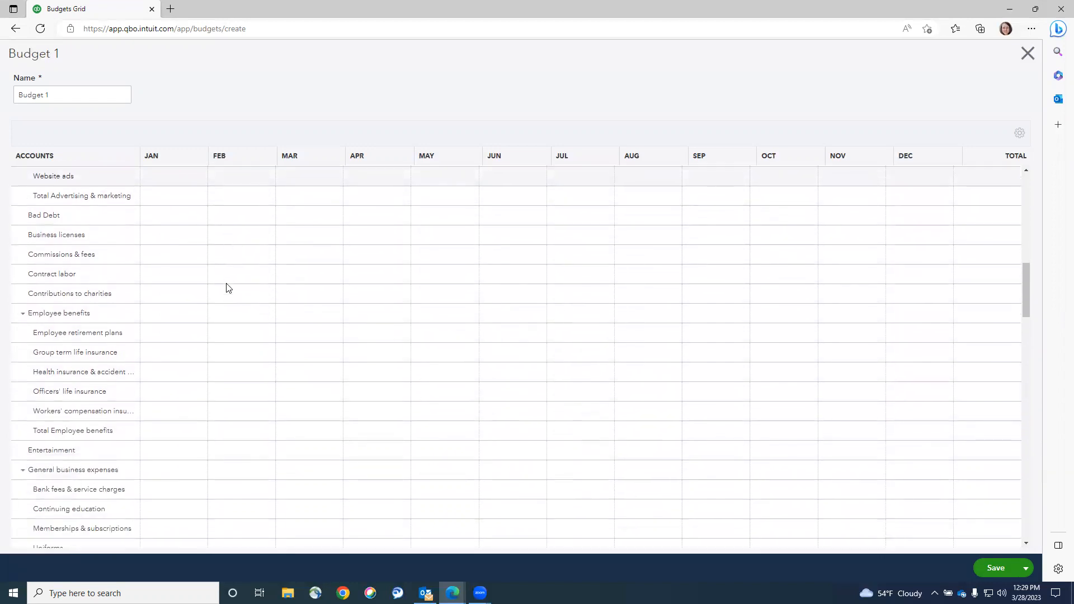
{"action": "scroll", "coordinate": [227, 287], "scroll_direction": "down", "scroll_amount": 3}
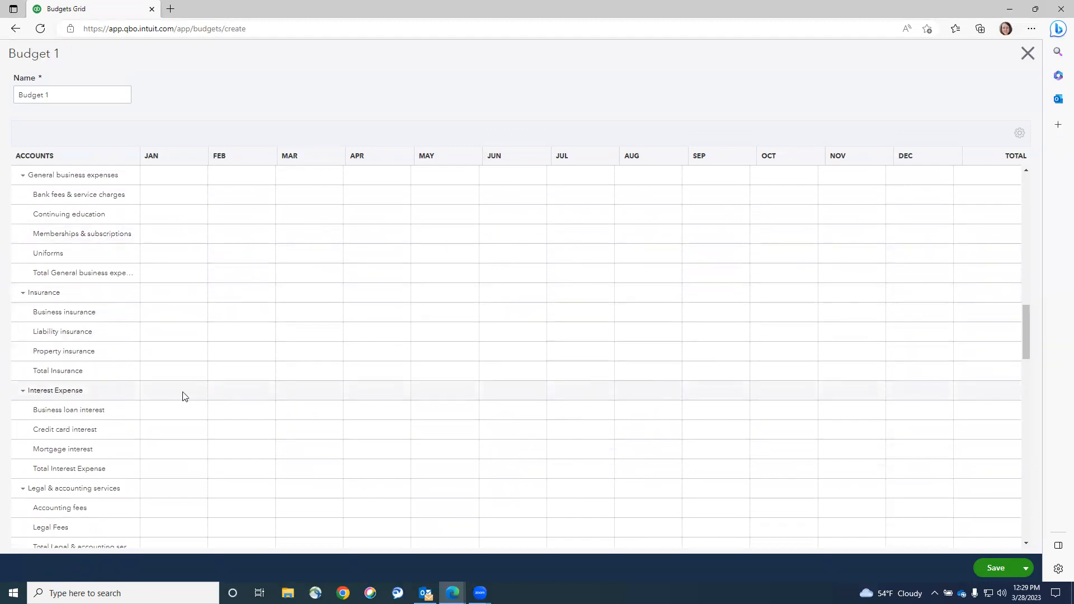
{"action": "left_click", "coordinate": [168, 392]}
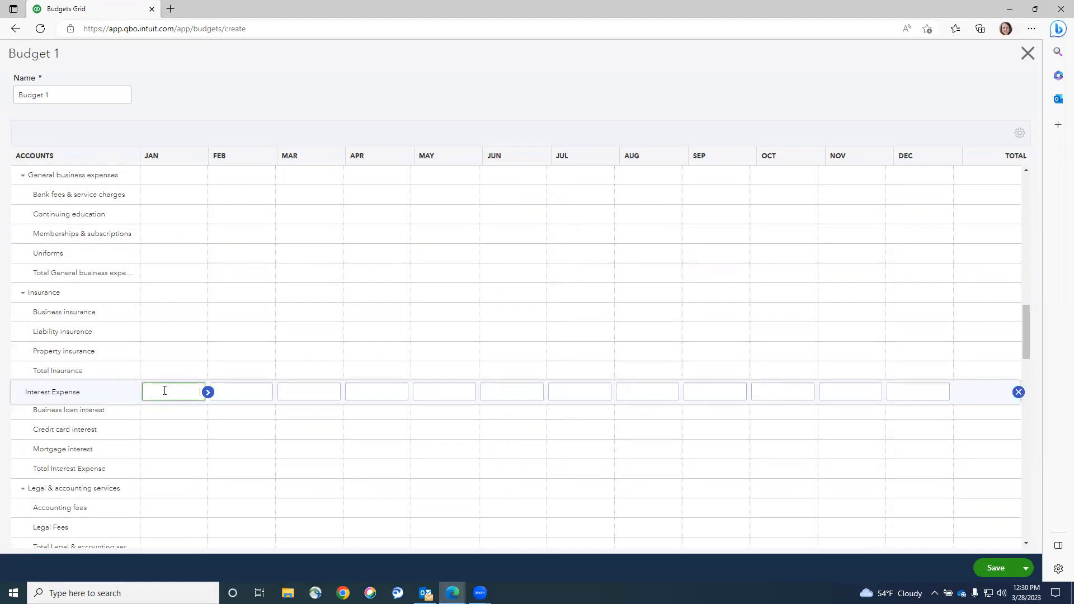
{"action": "type", "text": "600"}
{"action": "left_click", "coordinate": [208, 393]}
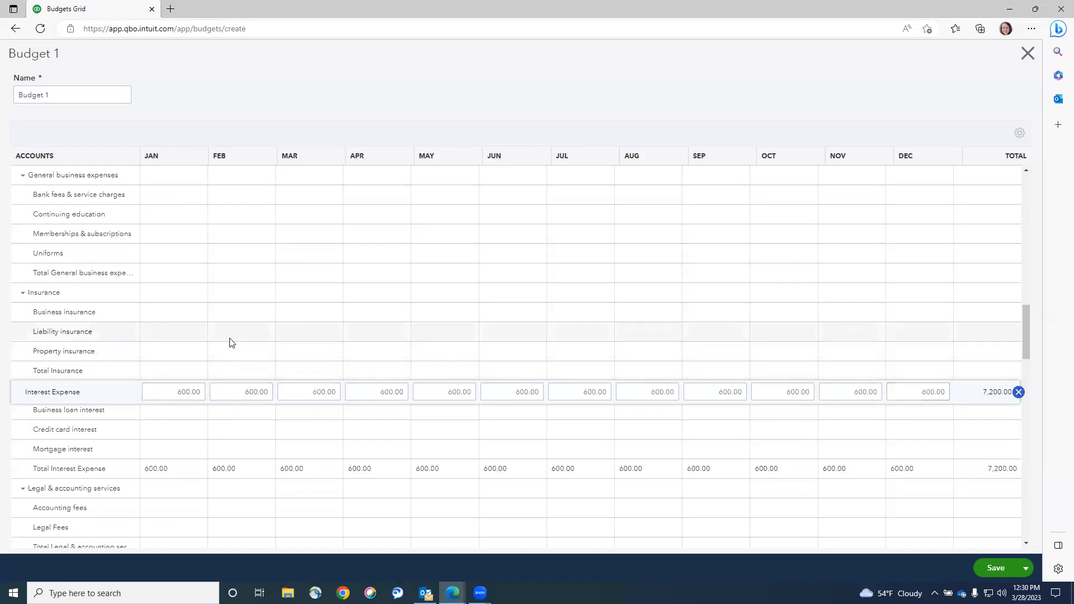
Budget 12,000 for the parent Payroll expenses account in every month of the year.
{"action": "scroll", "coordinate": [229, 342], "scroll_direction": "up", "scroll_amount": 4}
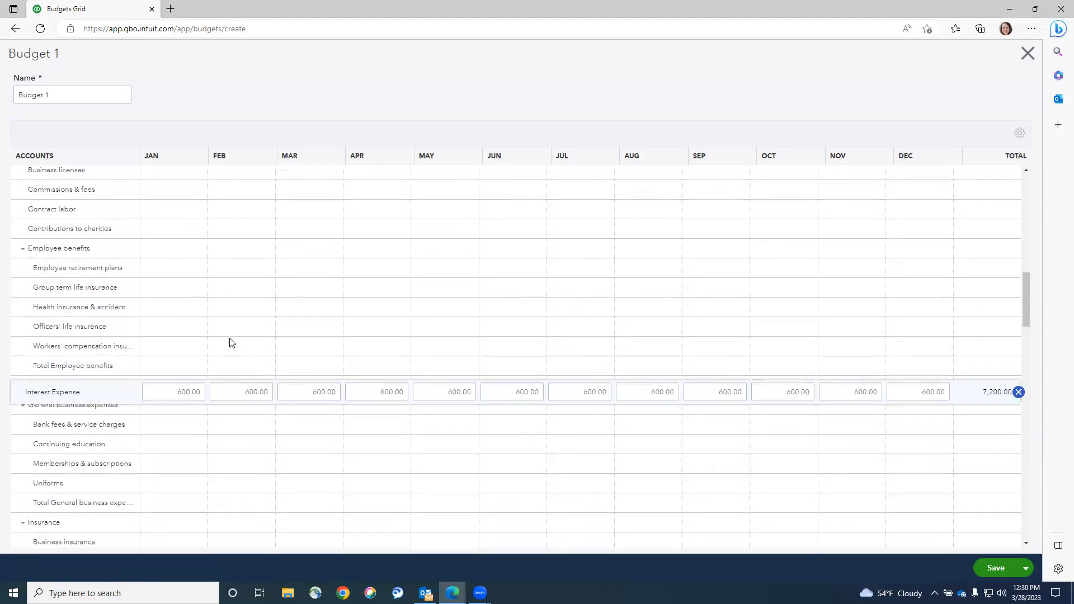
{"action": "scroll", "coordinate": [229, 343], "scroll_direction": "up", "scroll_amount": 3}
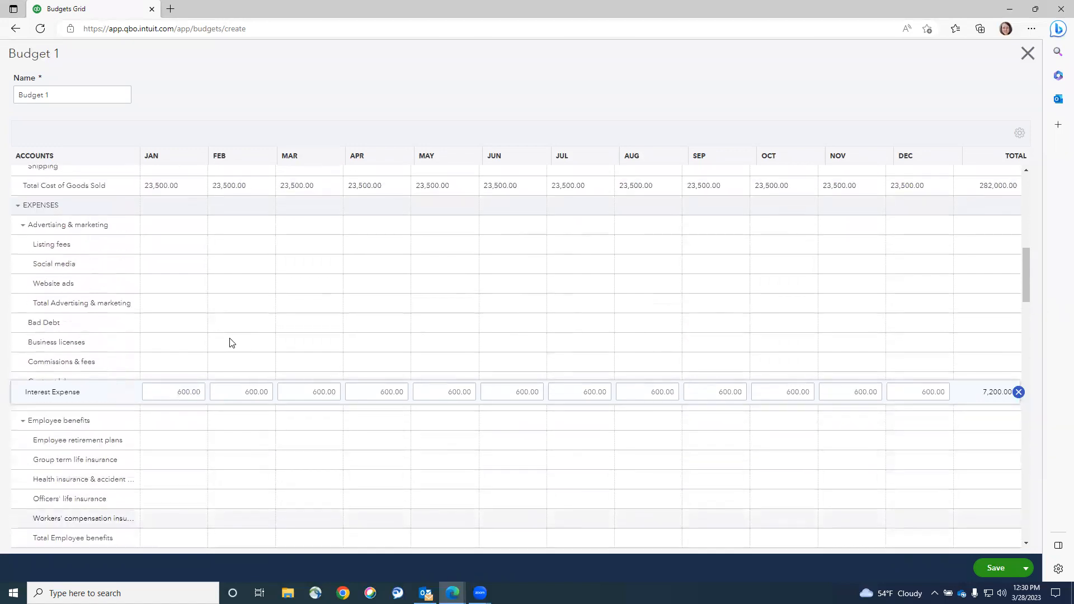
{"action": "scroll", "coordinate": [229, 342], "scroll_direction": "down", "scroll_amount": 1}
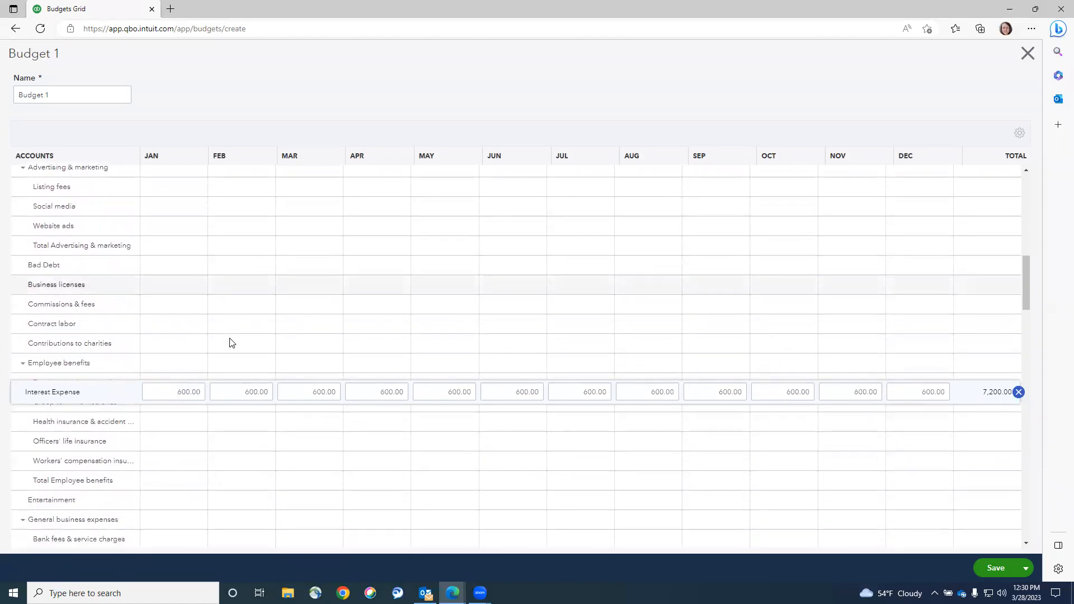
{"action": "scroll", "coordinate": [230, 343], "scroll_direction": "up", "scroll_amount": 1}
{"action": "scroll", "coordinate": [229, 343], "scroll_direction": "down", "scroll_amount": 3}
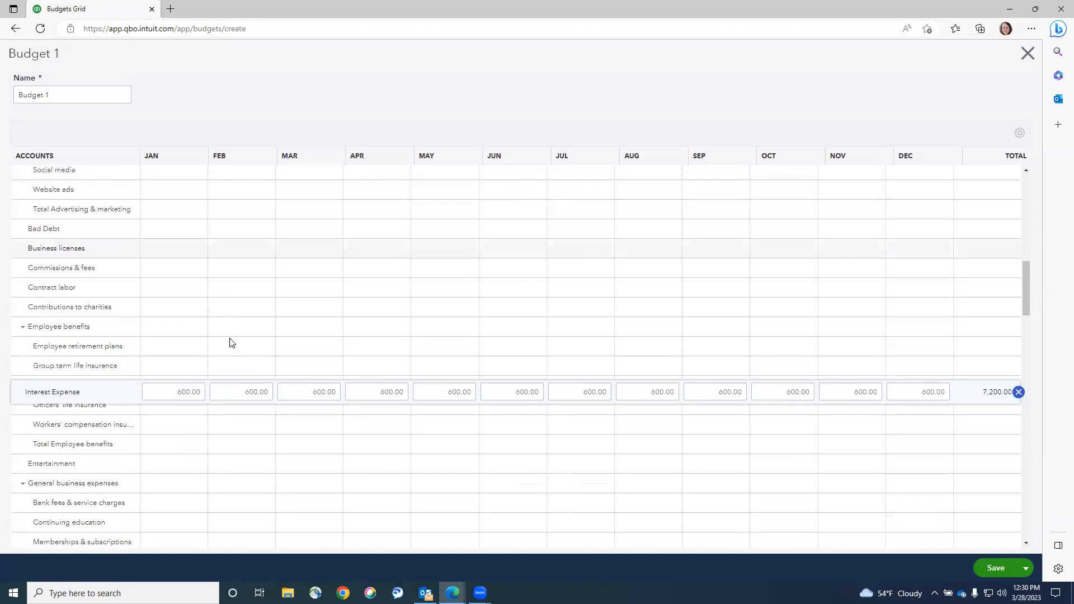
{"action": "scroll", "coordinate": [230, 342], "scroll_direction": "down", "scroll_amount": 9}
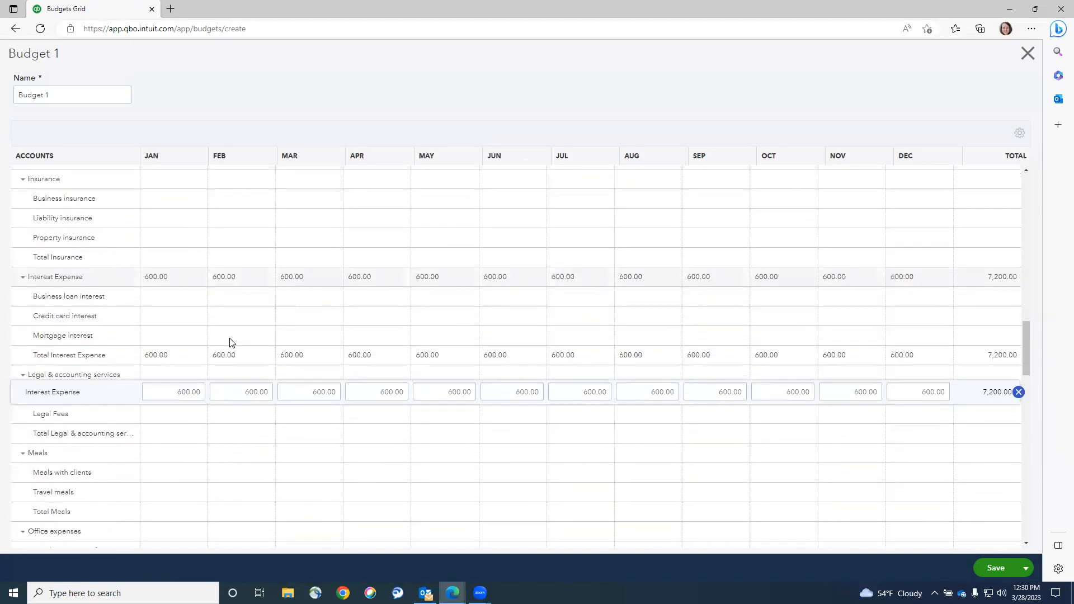
{"action": "scroll", "coordinate": [230, 342], "scroll_direction": "down", "scroll_amount": 1}
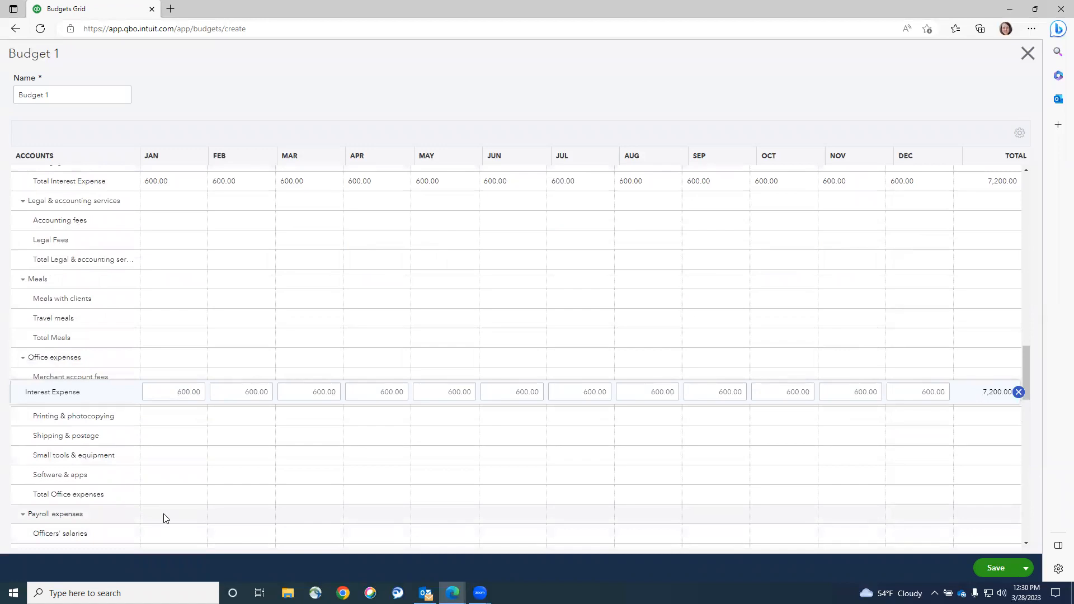
{"action": "left_click", "coordinate": [179, 515]}
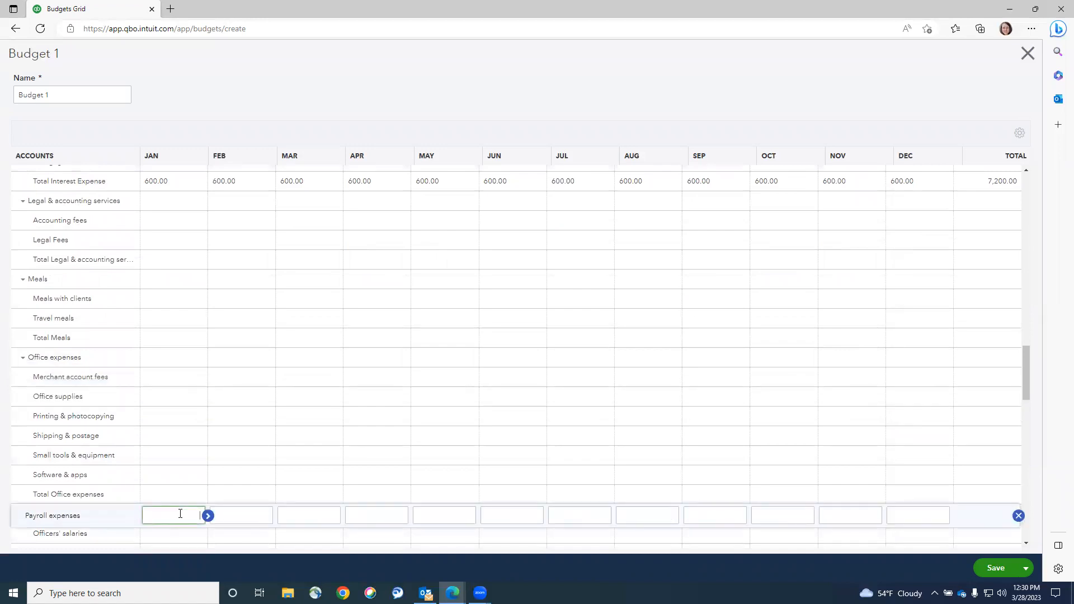
{"action": "type", "text": "12000"}
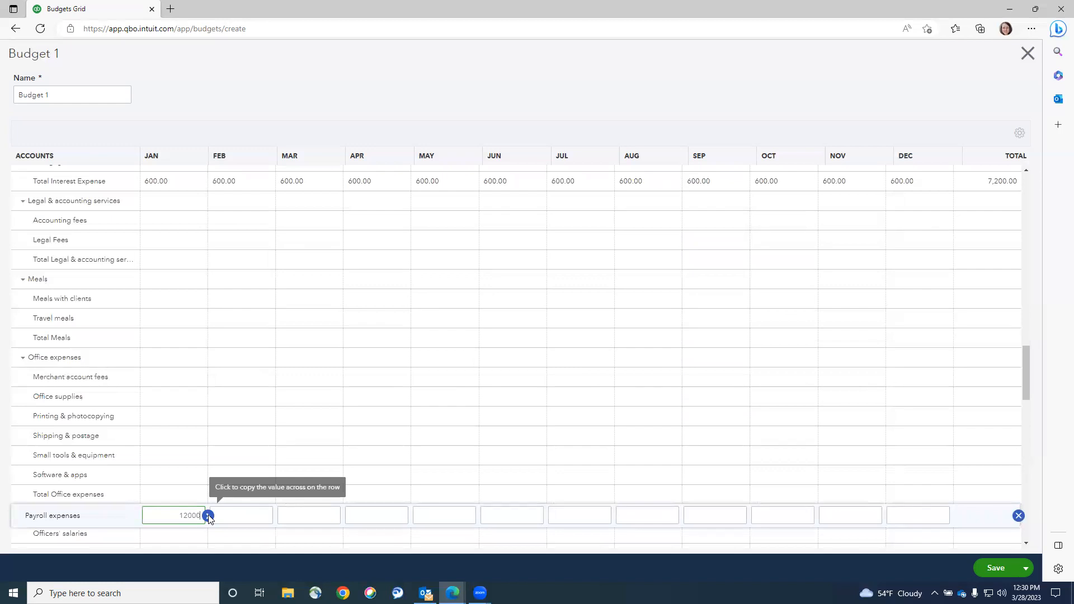
{"action": "left_click", "coordinate": [208, 516]}
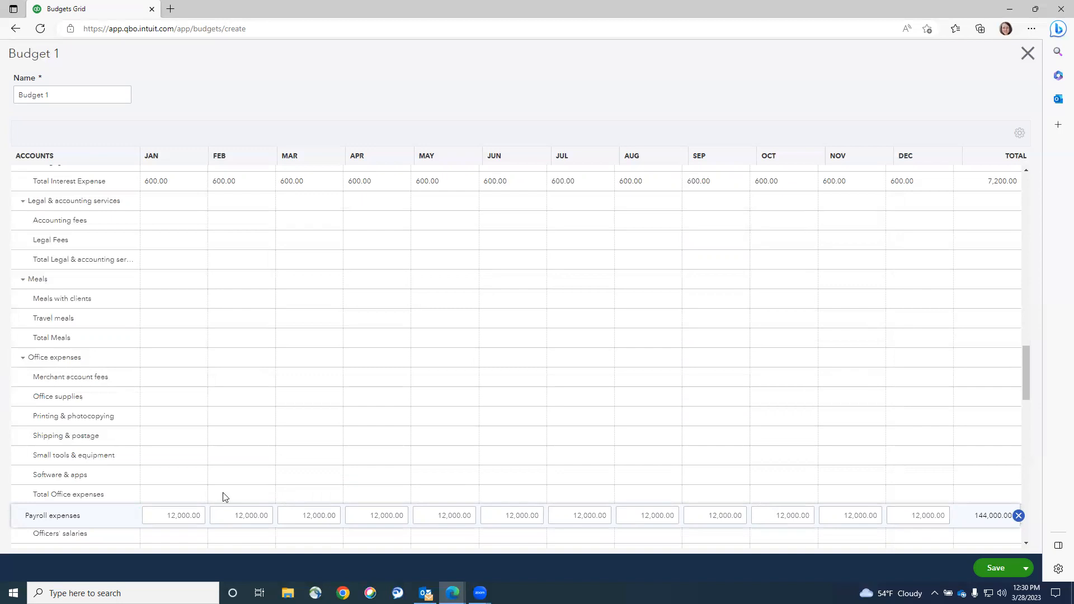
Budget 2,500 for the parent Rent account in every month from January through December.
{"action": "scroll", "coordinate": [227, 457], "scroll_direction": "down", "scroll_amount": 3}
{"action": "scroll", "coordinate": [226, 458], "scroll_direction": "down", "scroll_amount": 1}
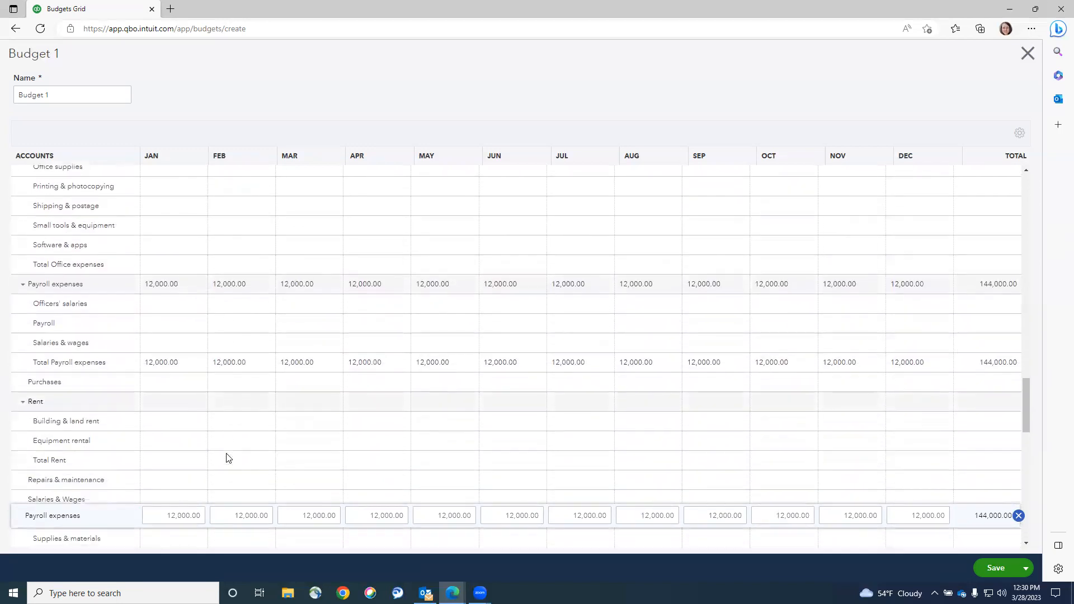
{"action": "scroll", "coordinate": [227, 457], "scroll_direction": "down", "scroll_amount": 1}
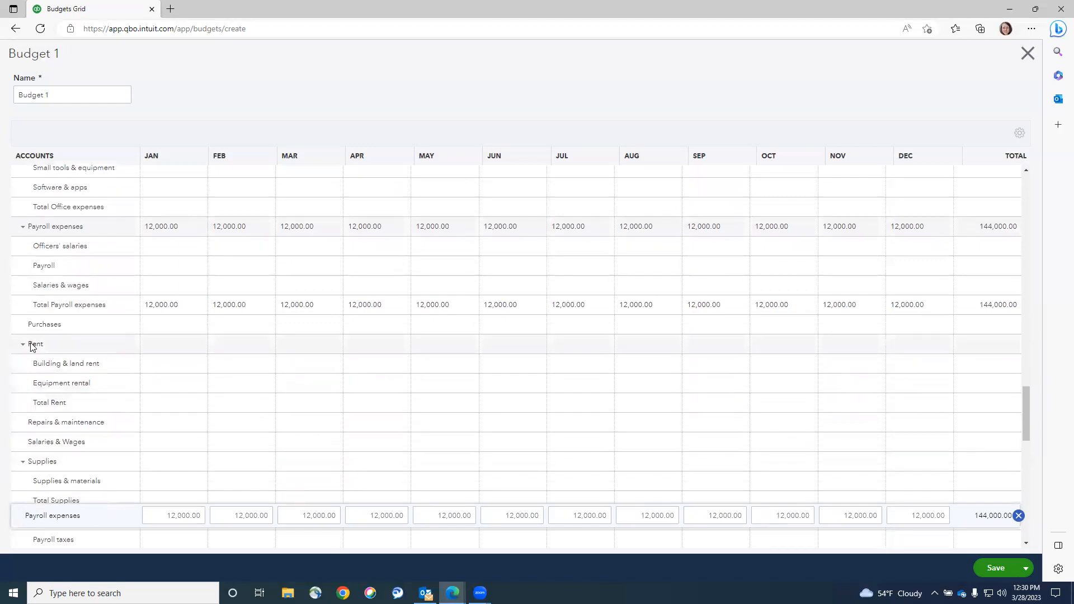
{"action": "left_click", "coordinate": [165, 345]}
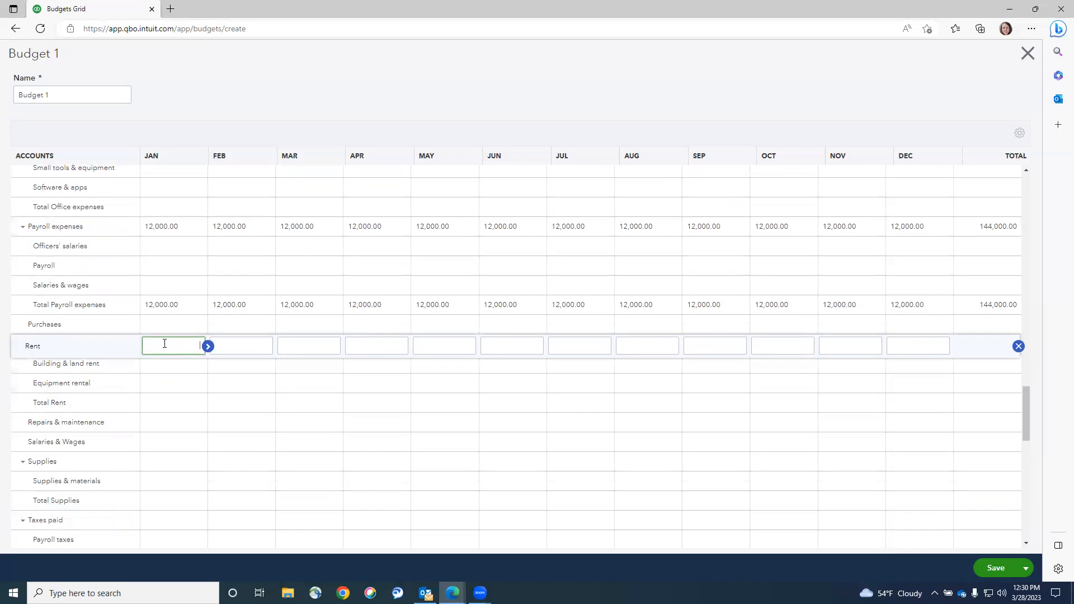
{"action": "type", "text": "2500"}
{"action": "left_click", "coordinate": [208, 347]}
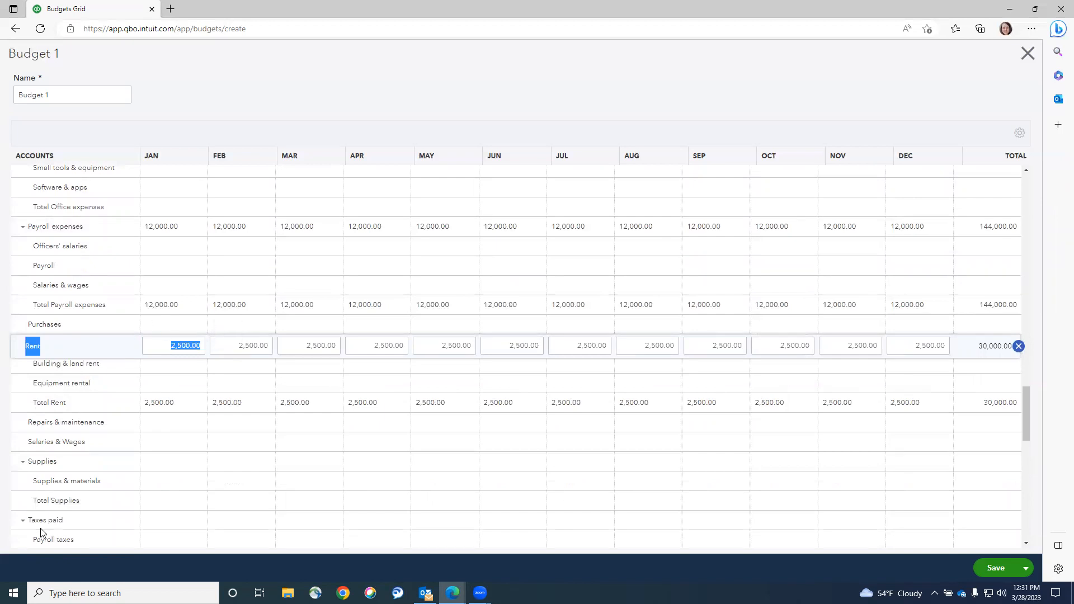
Budget 500 for the parent Travel account and 200 for the parent Utilities account in every month of the year.
{"action": "scroll", "coordinate": [194, 489], "scroll_direction": "down", "scroll_amount": 2}
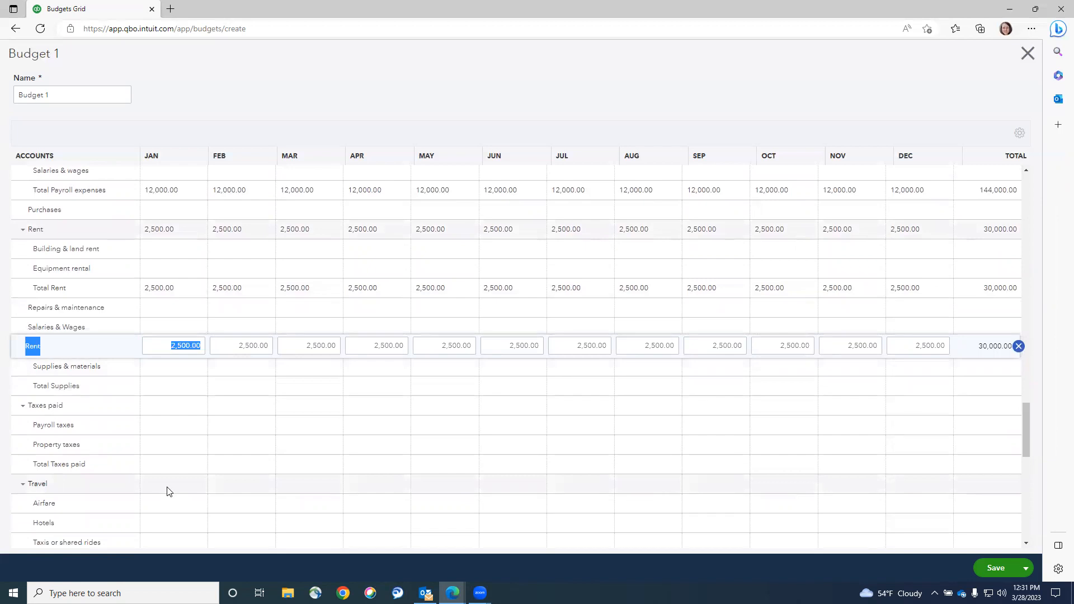
{"action": "left_click", "coordinate": [169, 490]}
{"action": "type", "text": "500"}
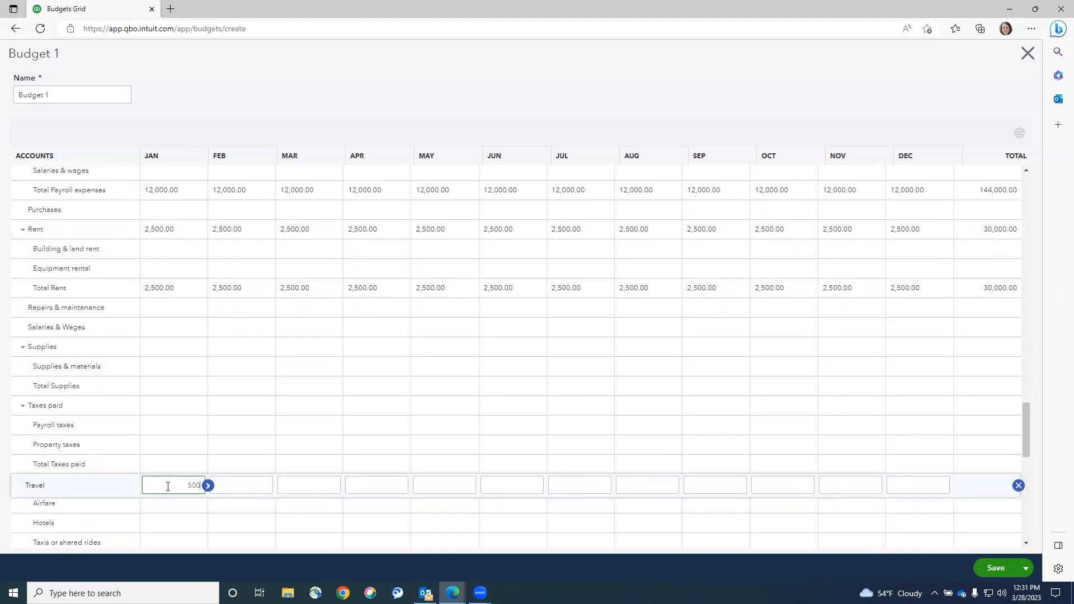
{"action": "left_click", "coordinate": [208, 486]}
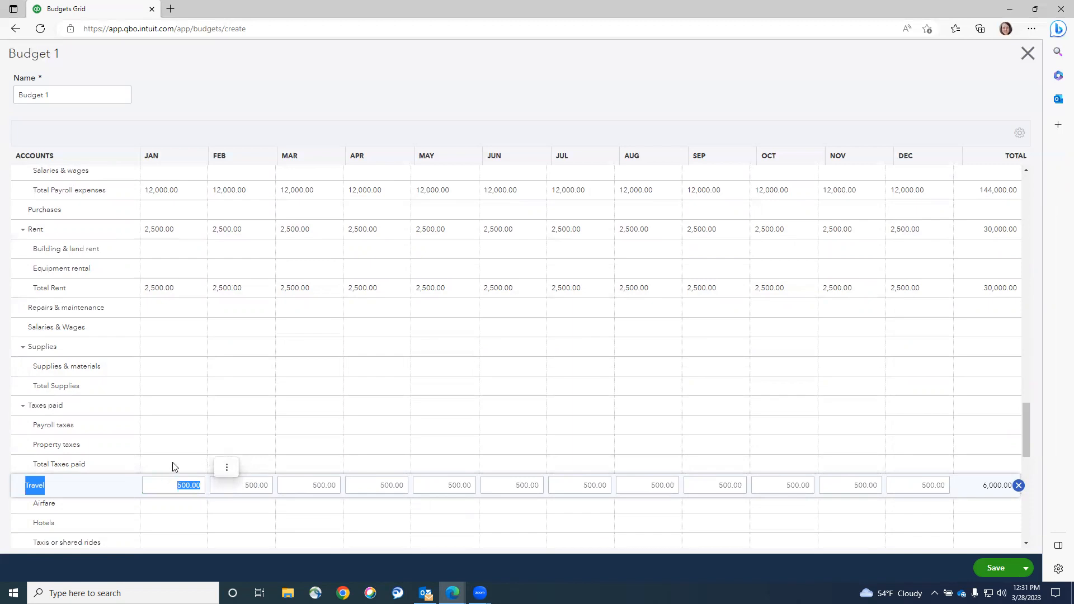
{"action": "scroll", "coordinate": [133, 467], "scroll_direction": "down", "scroll_amount": 3}
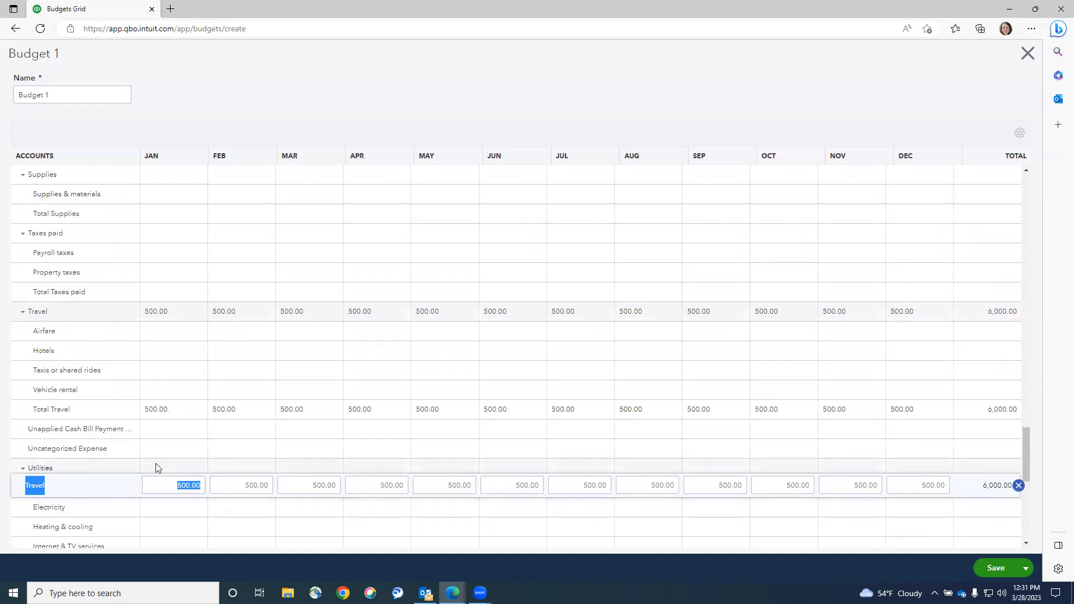
{"action": "left_click", "coordinate": [156, 463]}
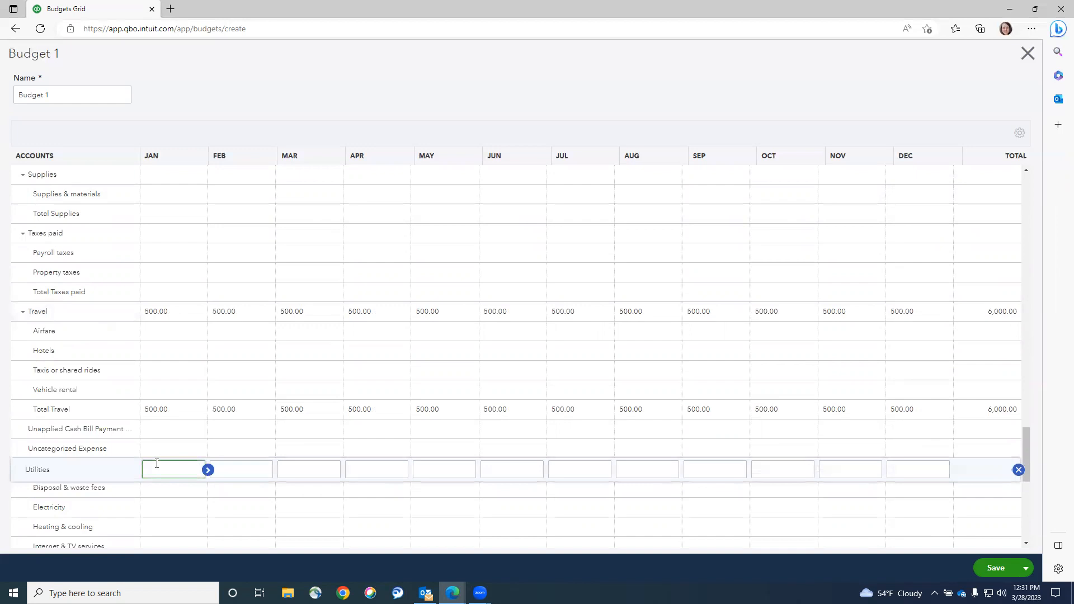
{"action": "type", "text": "200"}
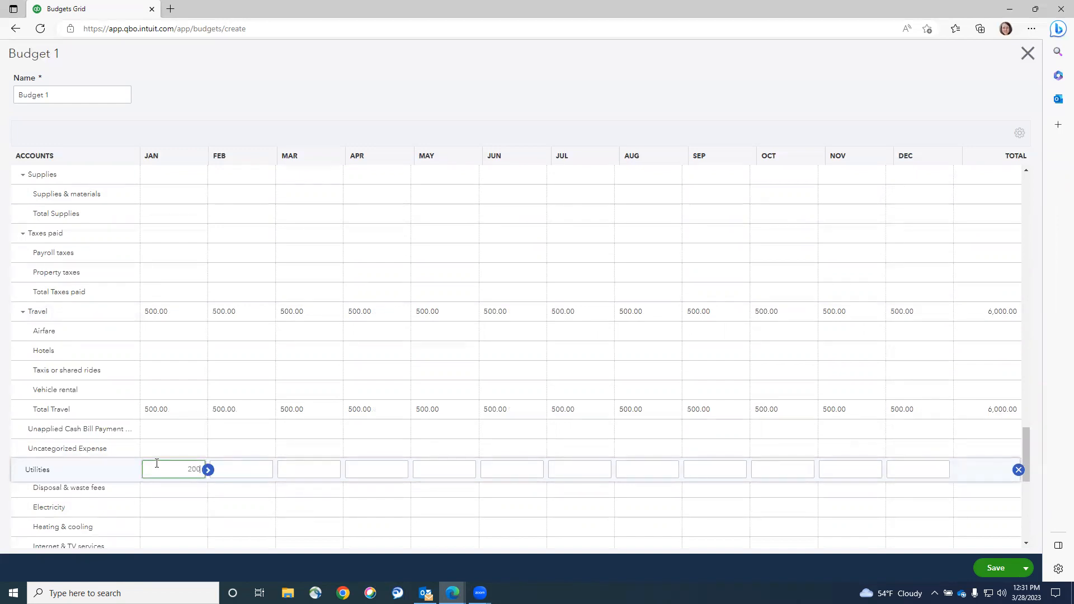
{"action": "left_click", "coordinate": [207, 470]}
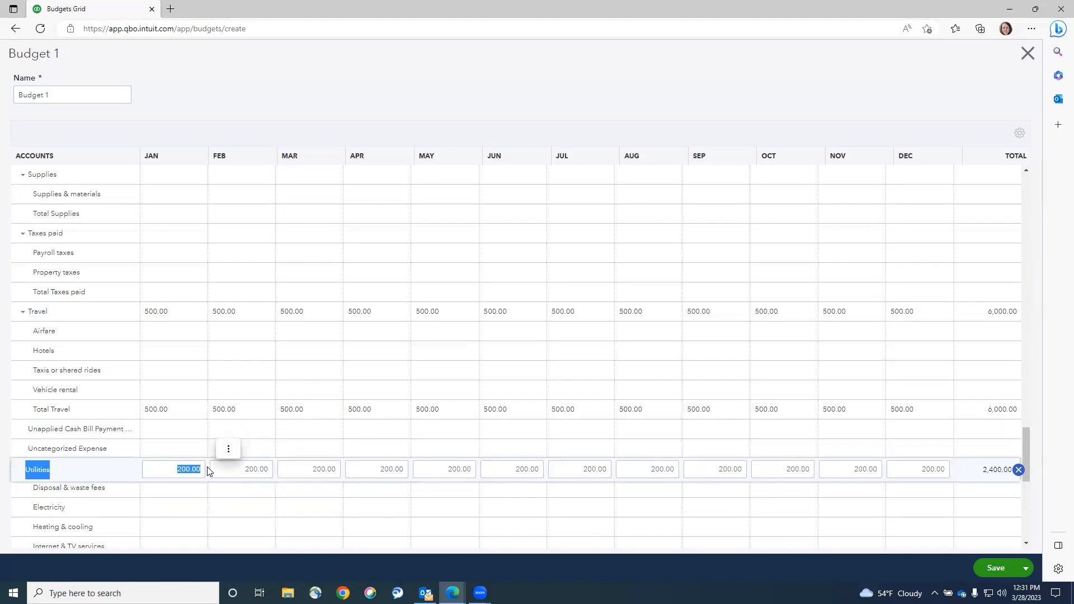
Check the net income row, then correct the Sales income budget to 40,000 in every month.
{"action": "left_click_drag", "start_coordinate": [1028, 471], "coordinate": [1033, 545]}
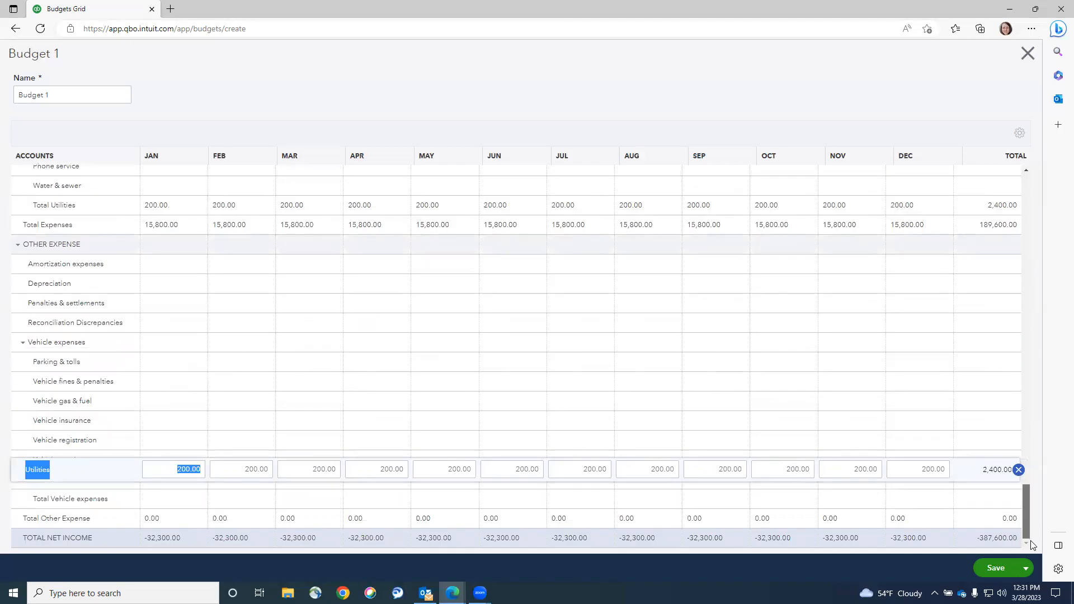
{"action": "left_click_drag", "start_coordinate": [1033, 545], "coordinate": [1017, 418]}
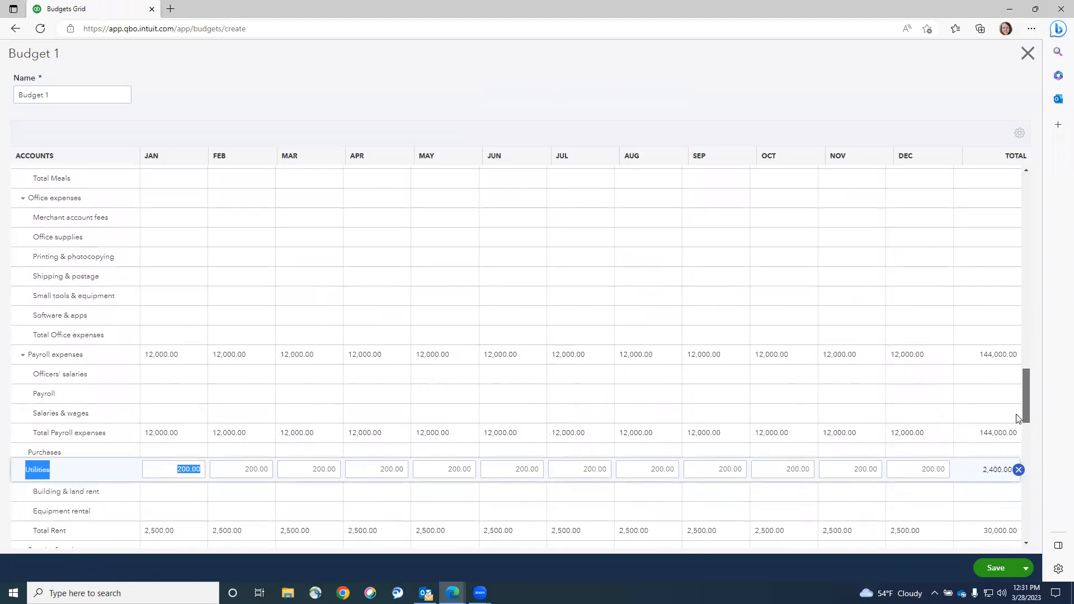
{"action": "left_click_drag", "start_coordinate": [1017, 418], "coordinate": [998, 217]}
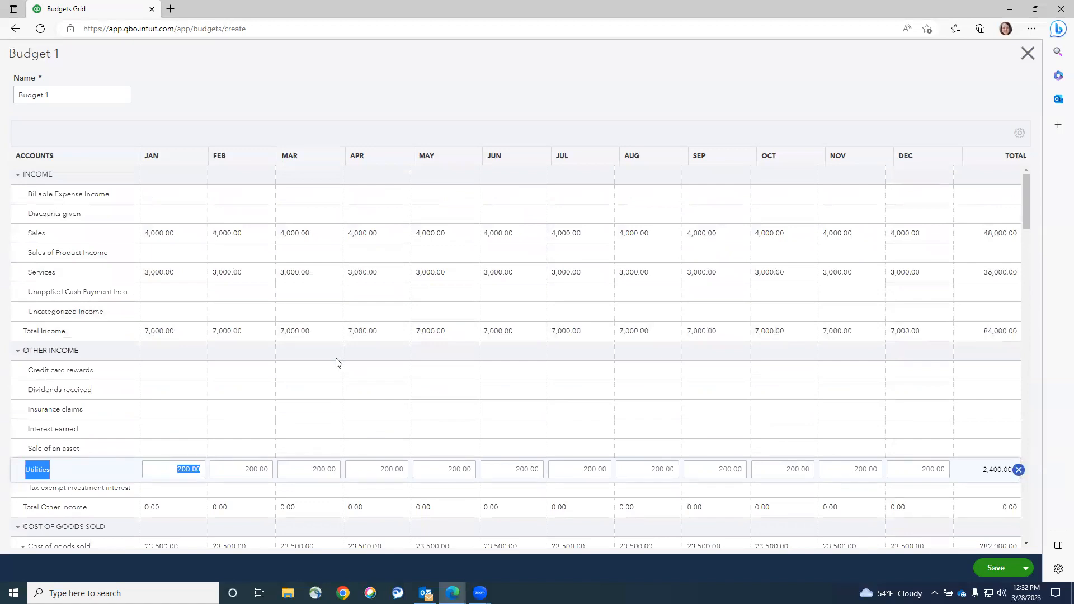
{"action": "left_click", "coordinate": [153, 233]}
{"action": "left_click", "coordinate": [176, 235]}
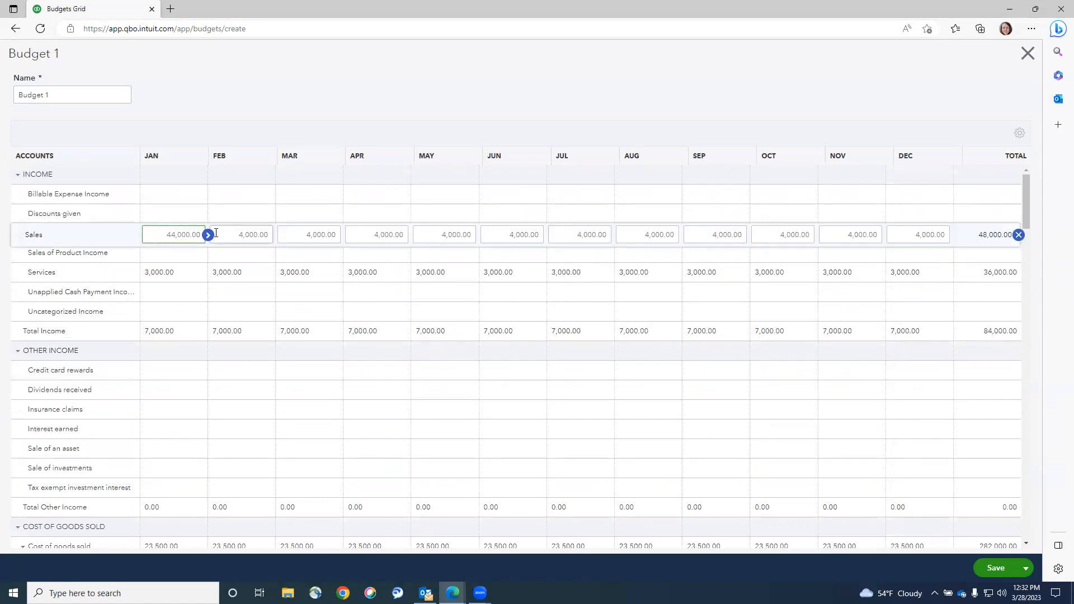
{"action": "type", "text": "0"}
{"action": "left_click", "coordinate": [208, 235]}
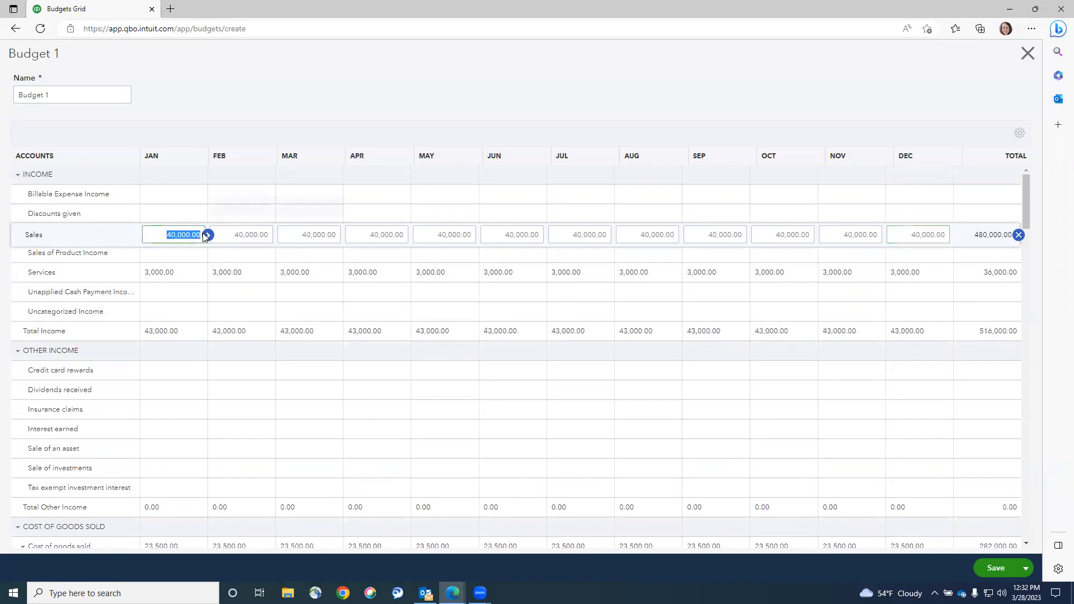
{"action": "left_click", "coordinate": [309, 113]}
Save the completed Budget 1 and close the budget grid.
{"action": "left_click_drag", "start_coordinate": [1026, 209], "coordinate": [1058, 533]}
{"action": "left_click", "coordinate": [996, 571]}
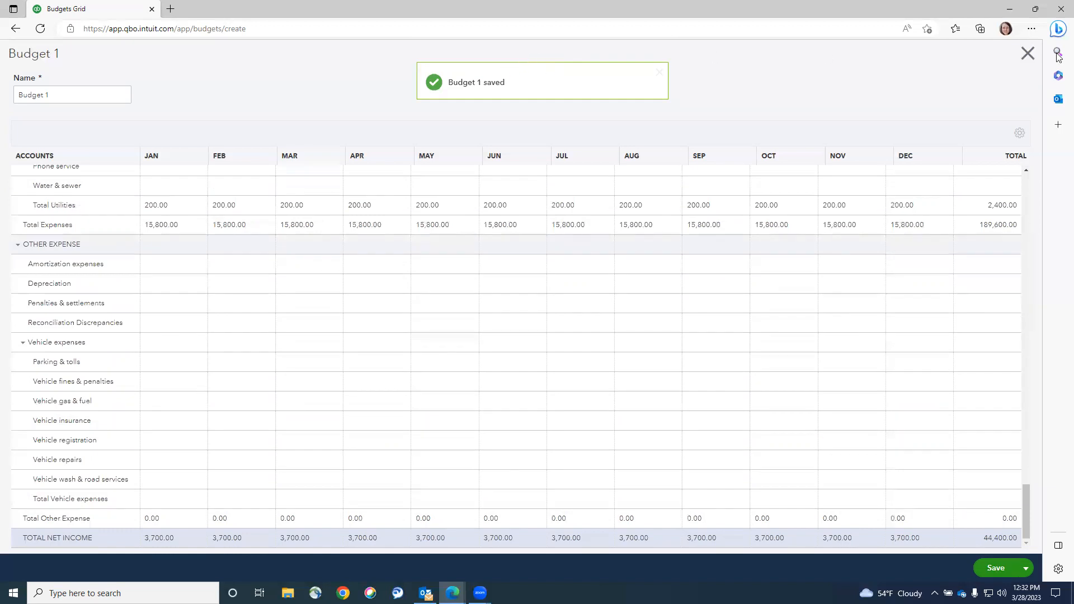
{"action": "left_click", "coordinate": [1026, 54]}
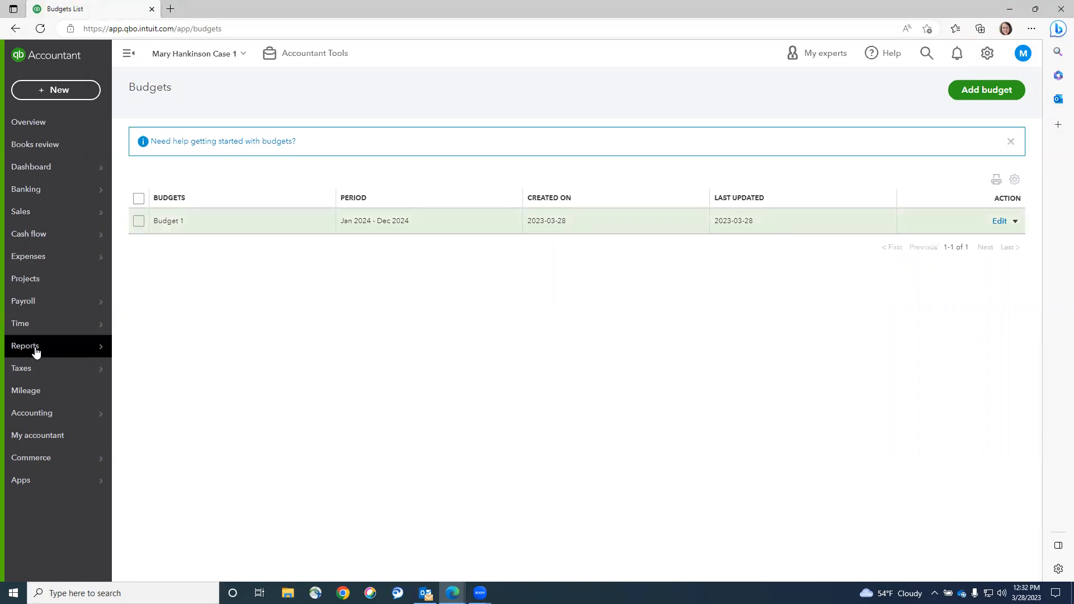
Find the budget reports by searching for "budget" and open Budget Overview to review the full-year amounts.
{"action": "mouse_move", "coordinate": [69, 350]}
{"action": "left_click", "coordinate": [173, 349]}
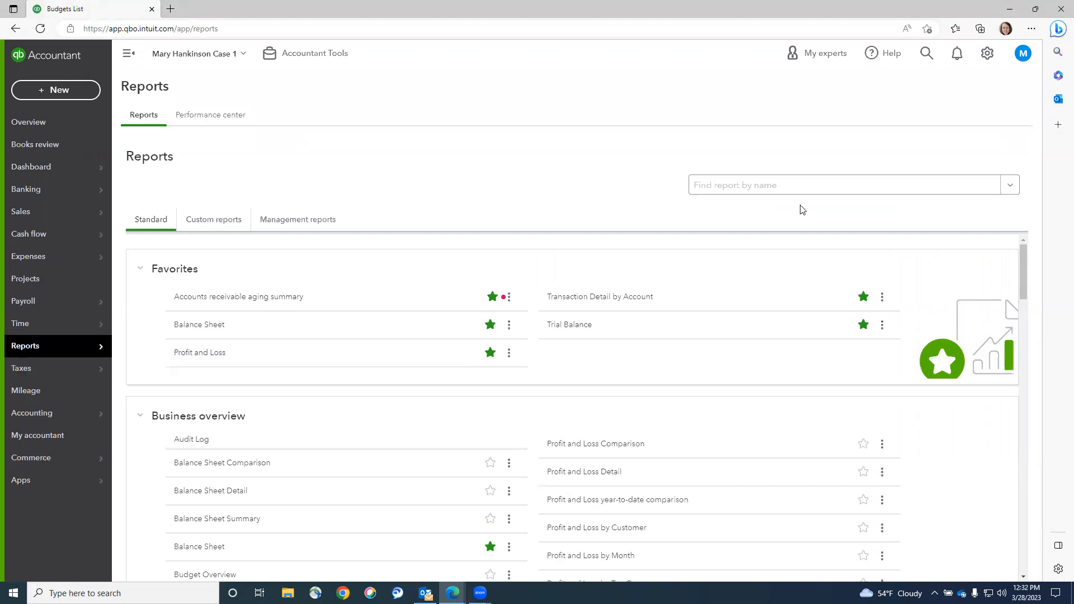
{"action": "left_click", "coordinate": [782, 184]}
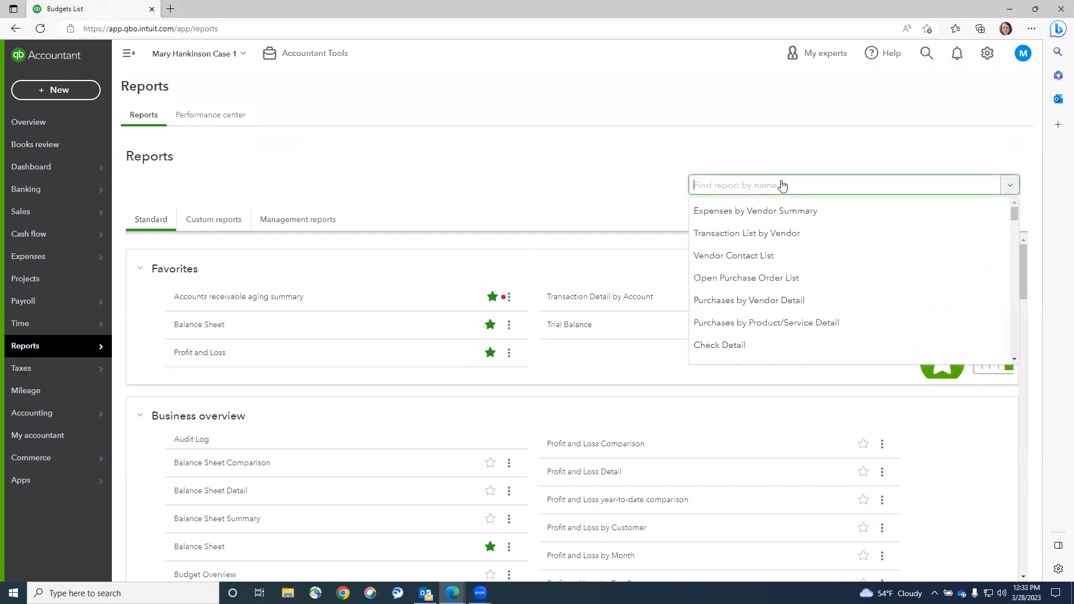
{"action": "type", "text": "budget"}
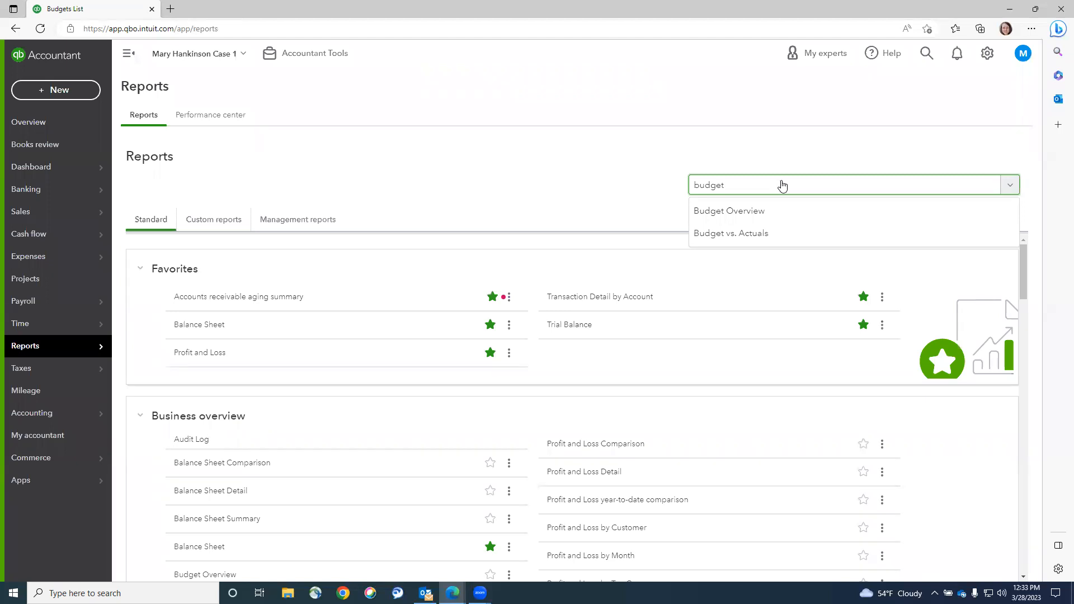
{"action": "left_click", "coordinate": [730, 211]}
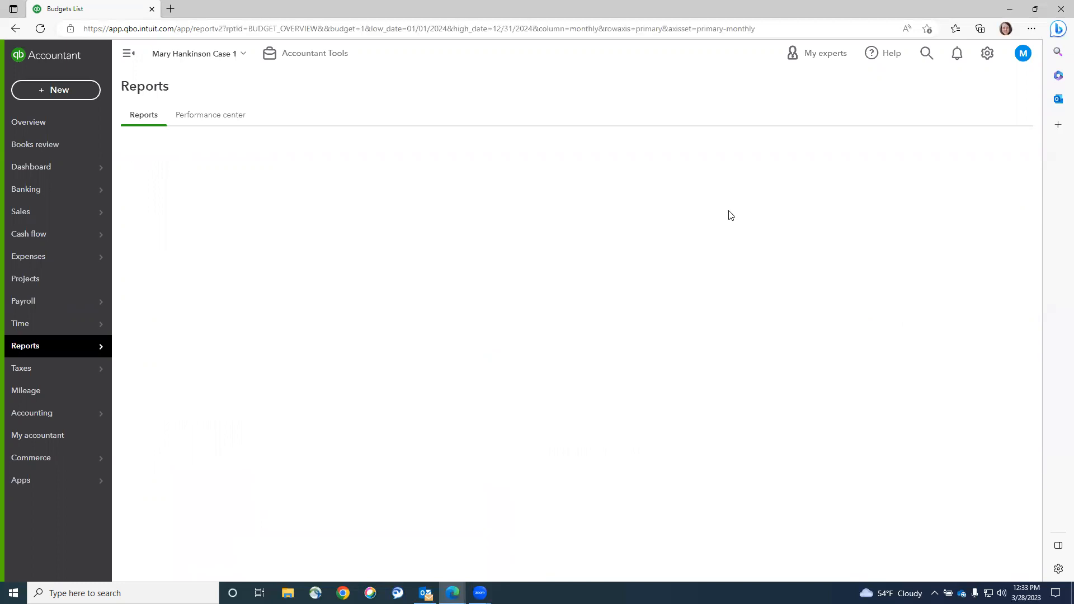
{"action": "scroll", "coordinate": [729, 216], "scroll_direction": "down", "scroll_amount": 3}
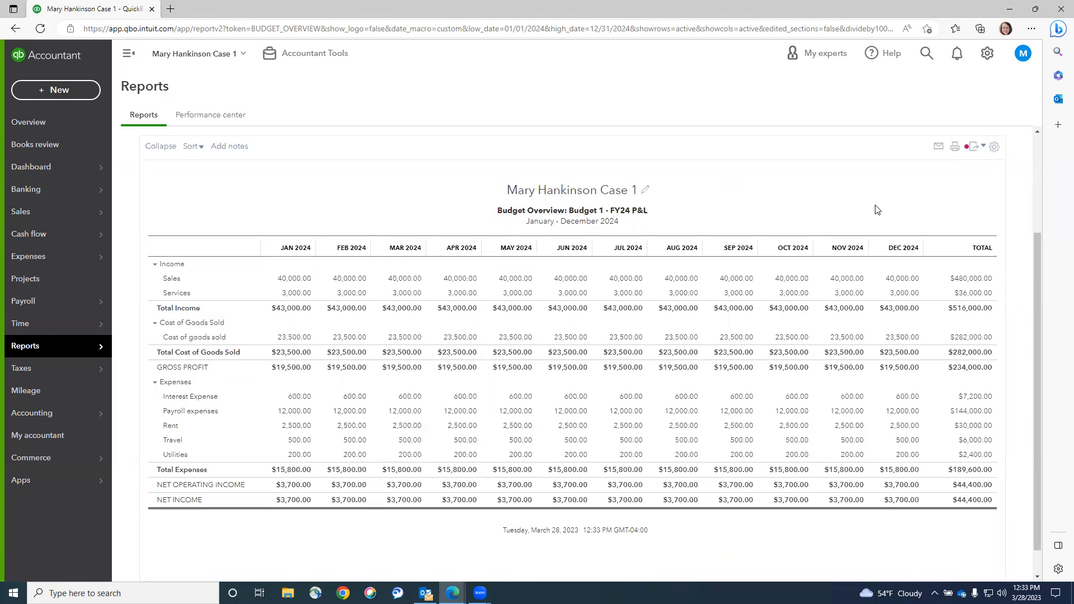
Customize the Budget Overview report to show the grid as Accounts vs. Total and run it.
{"action": "scroll", "coordinate": [878, 208], "scroll_direction": "up", "scroll_amount": 3}
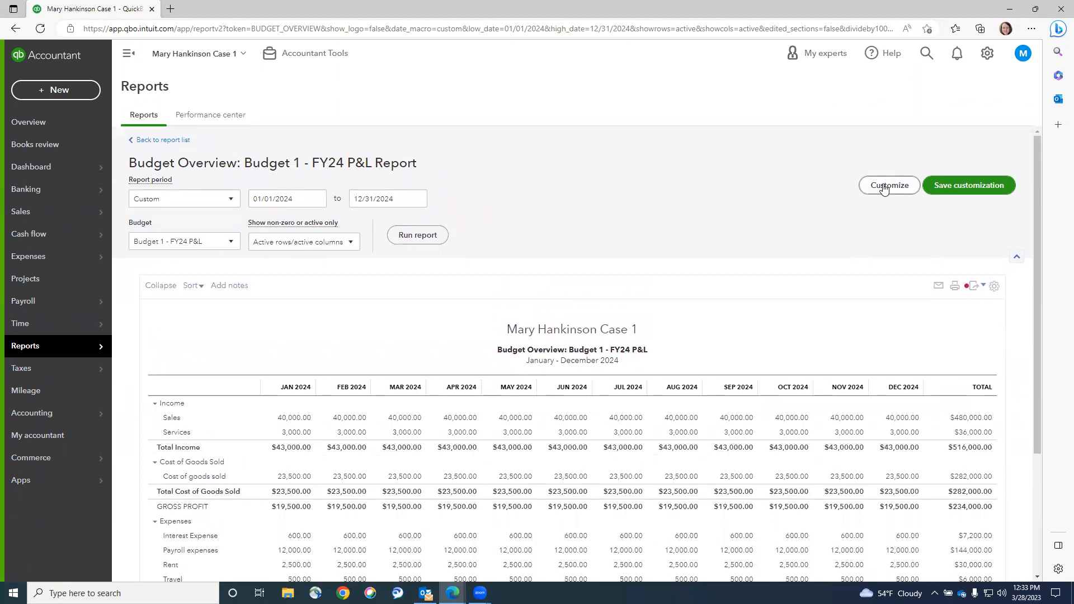
{"action": "left_click", "coordinate": [883, 188]}
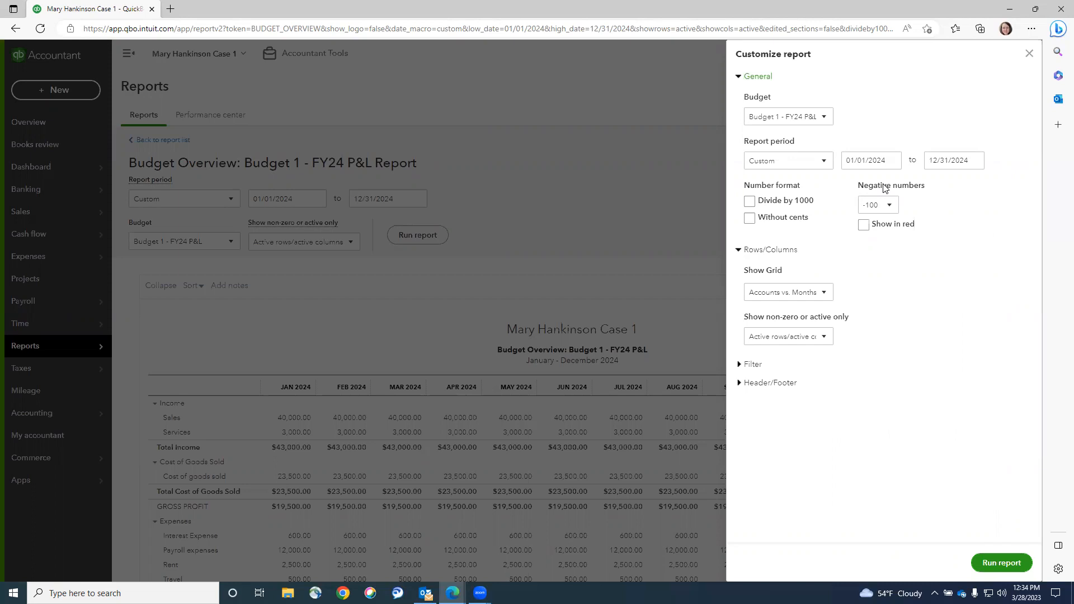
{"action": "left_click", "coordinate": [825, 297]}
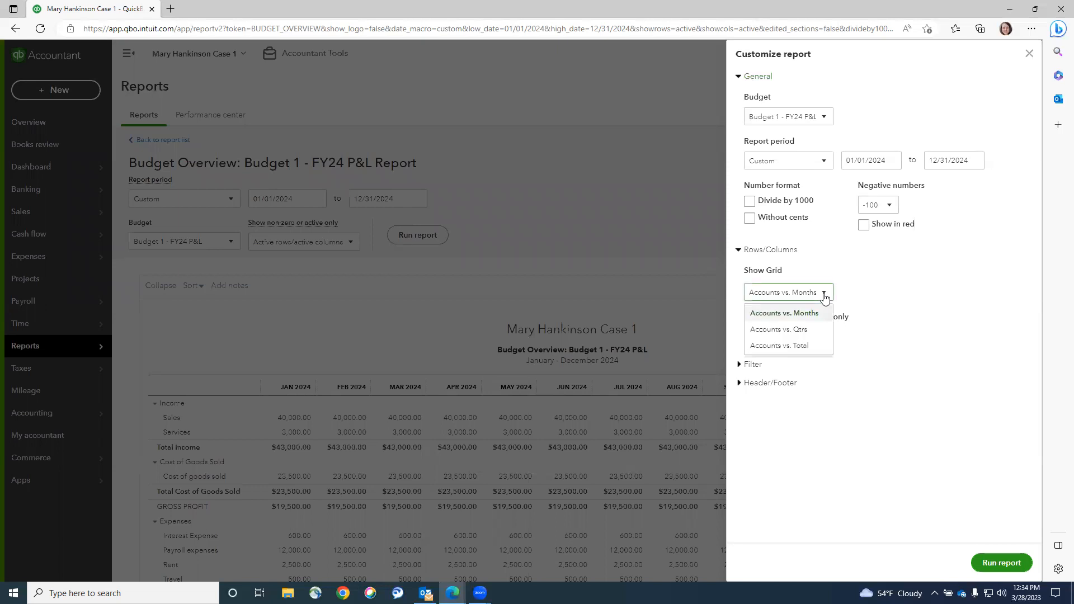
{"action": "left_click", "coordinate": [787, 347]}
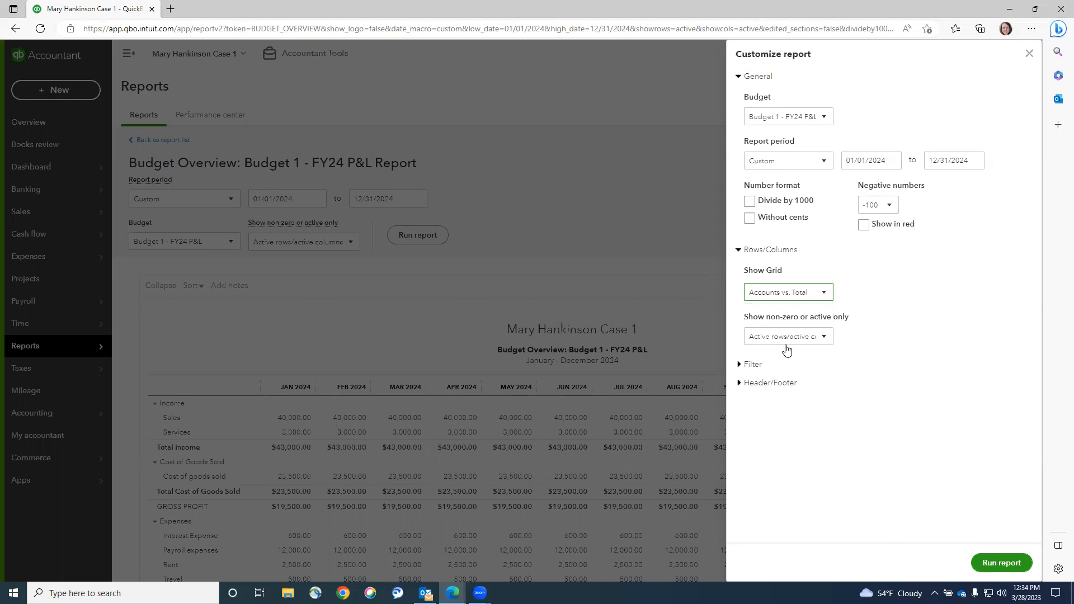
{"action": "left_click", "coordinate": [994, 564]}
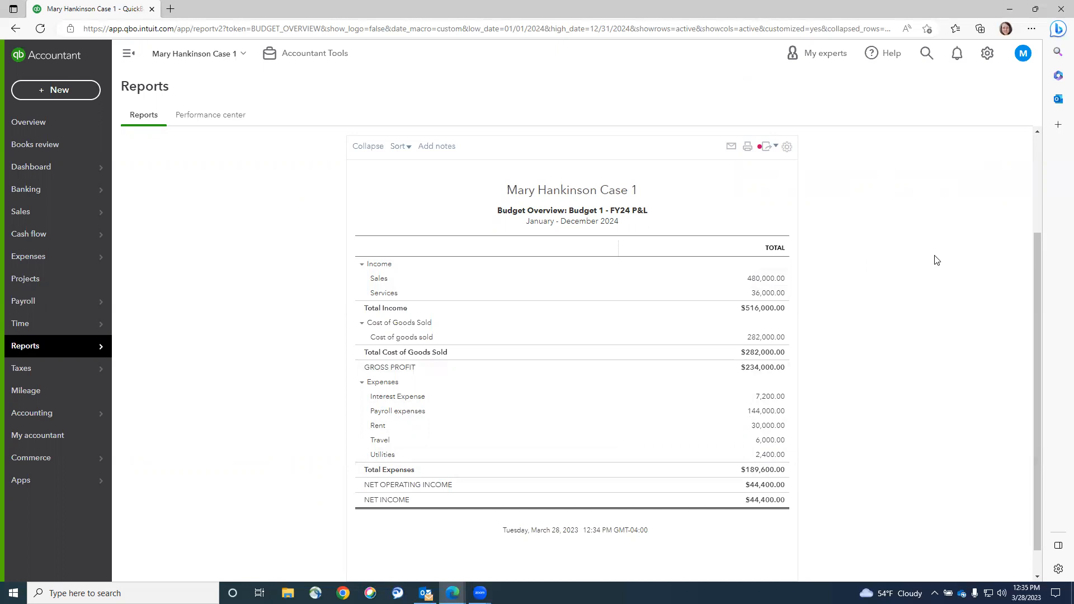
Customize the report period to end on 01/31/2024 and rerun the Budget Overview for January.
{"action": "scroll", "coordinate": [935, 259], "scroll_direction": "up", "scroll_amount": 3}
{"action": "left_click", "coordinate": [887, 186]}
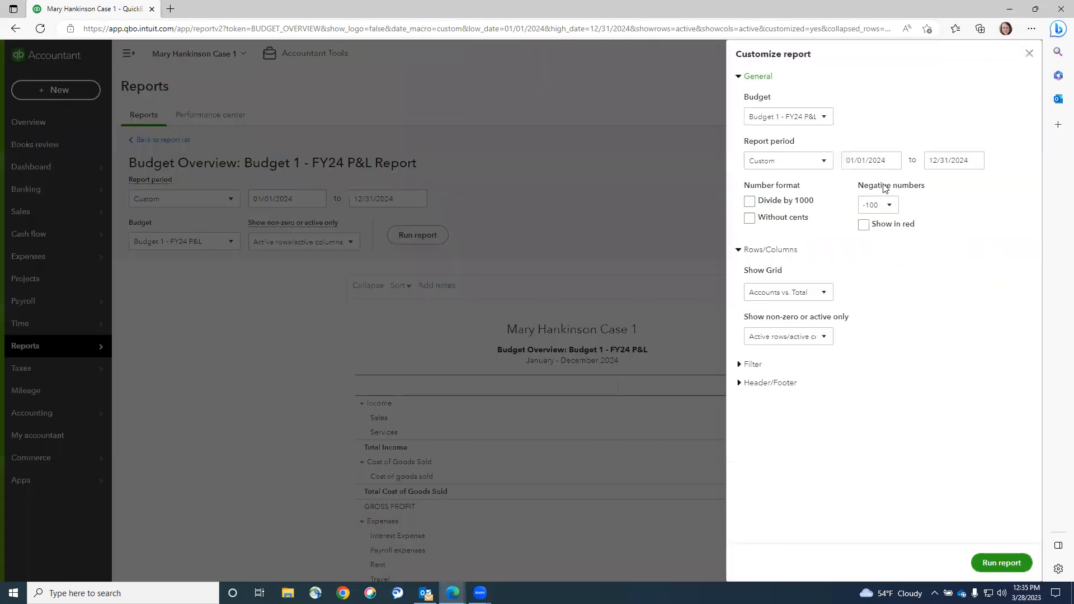
{"action": "left_click", "coordinate": [934, 161]}
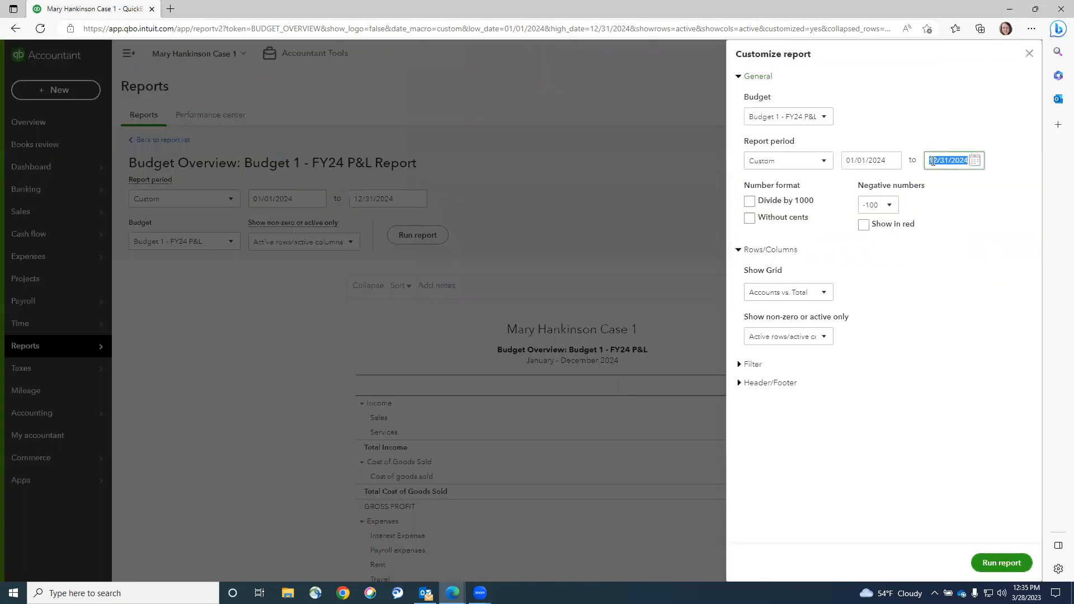
{"action": "type", "text": "01/31/2024"}
{"action": "left_click", "coordinate": [952, 367]}
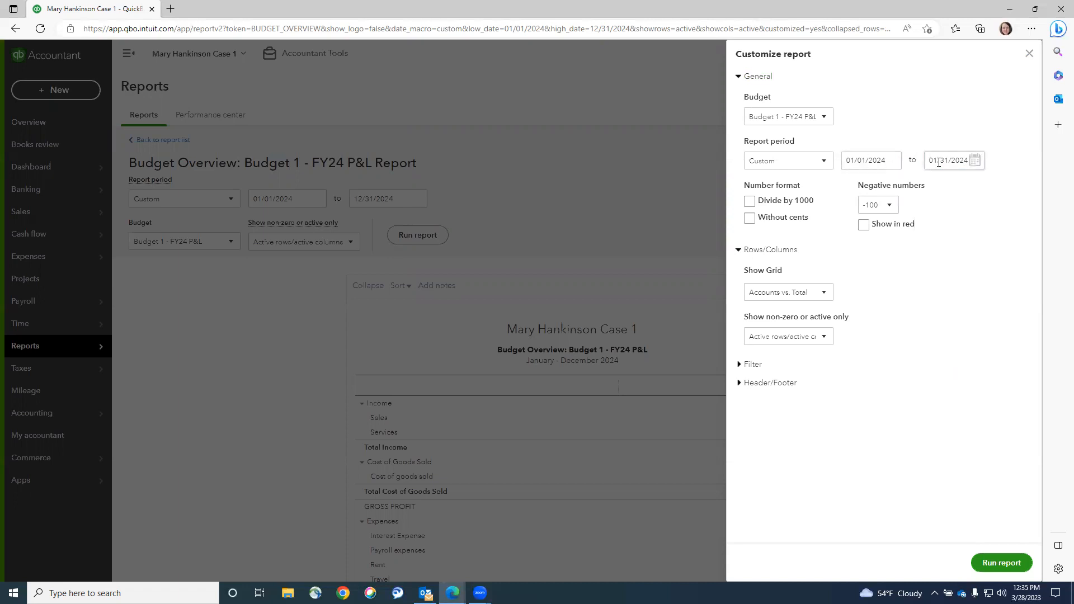
{"action": "left_click", "coordinate": [995, 564]}
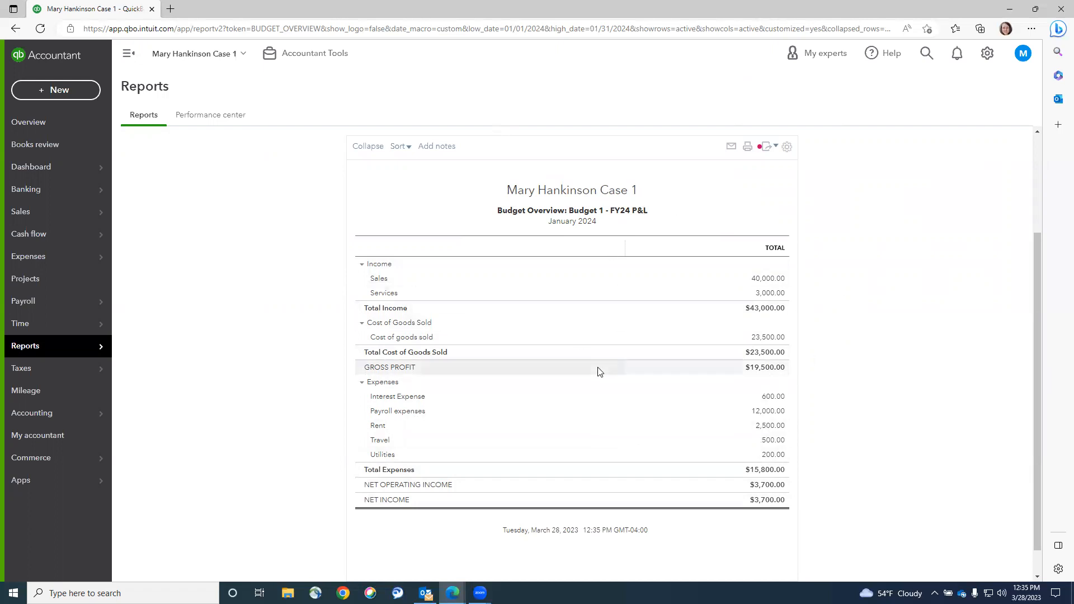
View the export options for the January Budget Overview report without exporting it.
{"action": "left_click", "coordinate": [771, 148]}
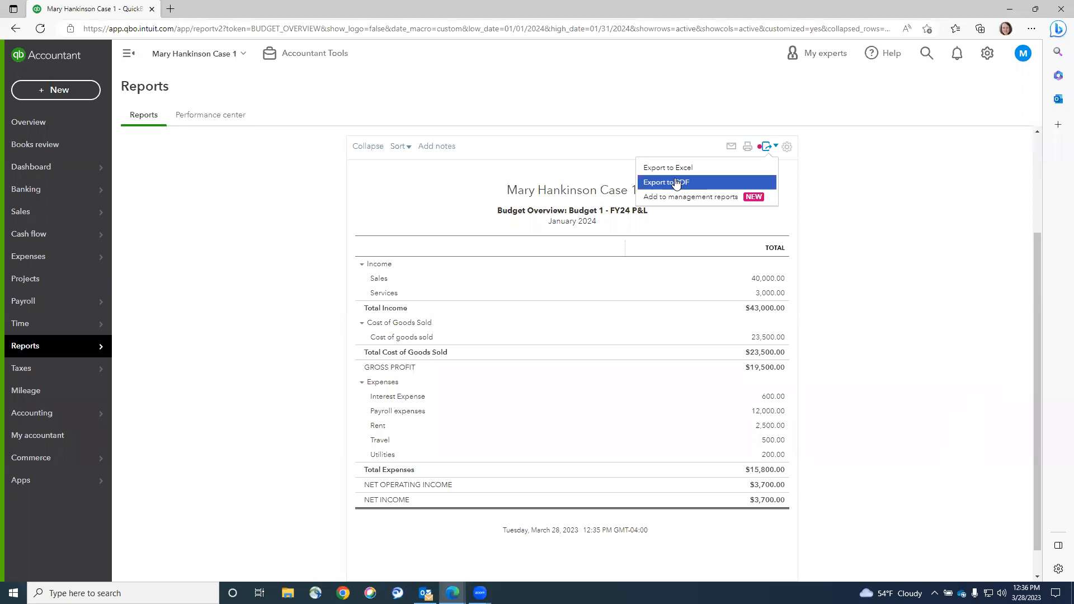
{"action": "left_click", "coordinate": [913, 223]}
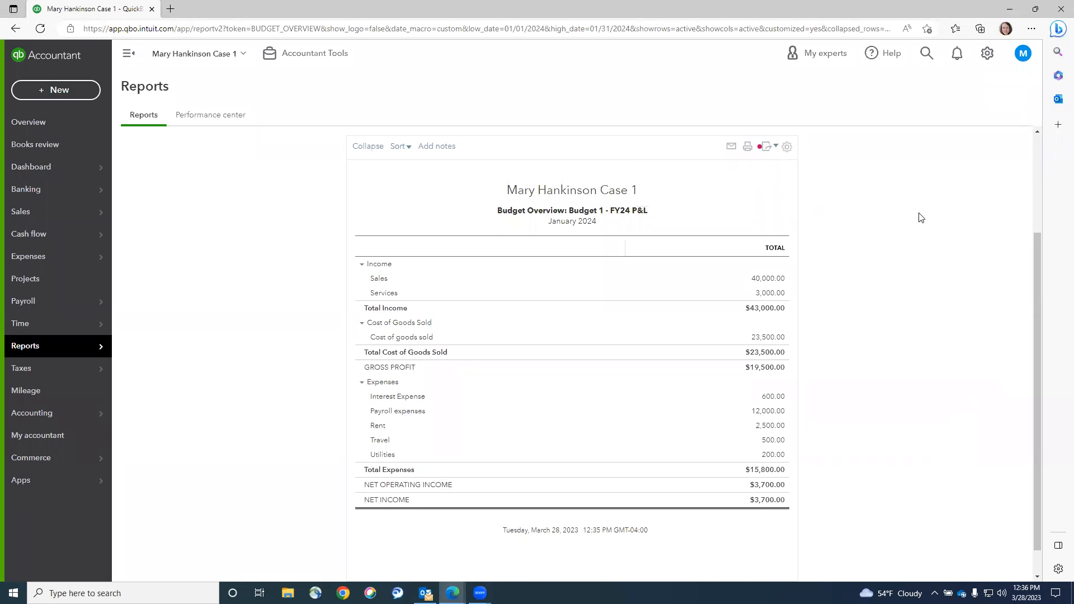
{"action": "scroll", "coordinate": [920, 219], "scroll_direction": "up", "scroll_amount": 3}
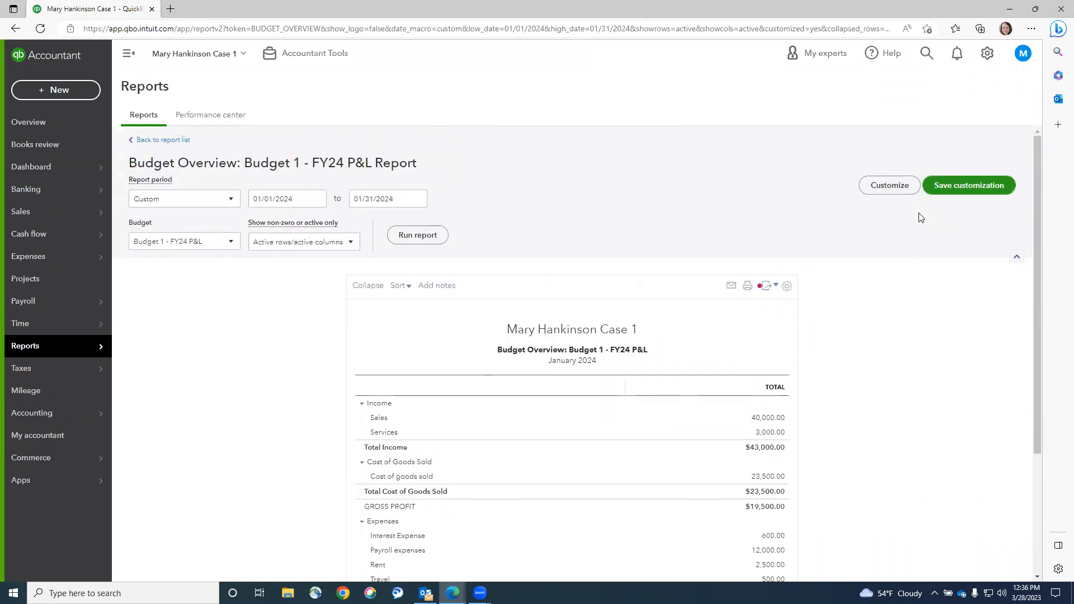
Try to save the customized January Budget Overview report under a shortened custom report name.
{"action": "left_click", "coordinate": [969, 186]}
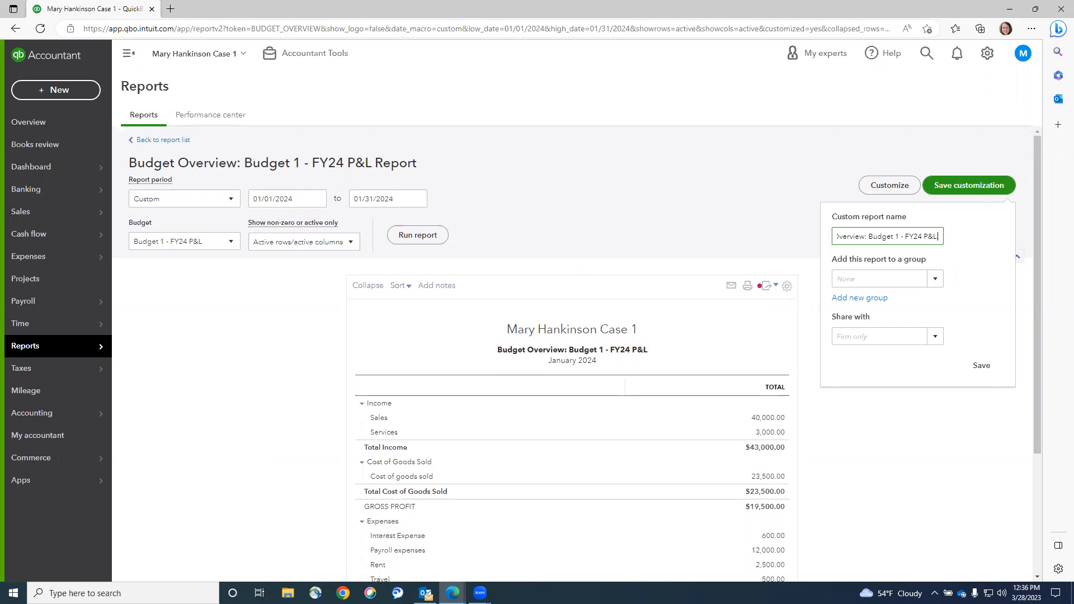
{"action": "key", "text": "BackSpace"}
{"action": "key", "text": "BackSpace"}
{"action": "key", "text": "BackSpace"}
{"action": "key", "text": "BackSpace"}
{"action": "key", "text": "BackSpace"}
{"action": "key", "text": "BackSpace"}
{"action": "key", "text": "BackSpace"}
{"action": "key", "text": "BackSpace"}
{"action": "left_click", "coordinate": [959, 189]}
{"action": "left_click", "coordinate": [982, 367]}
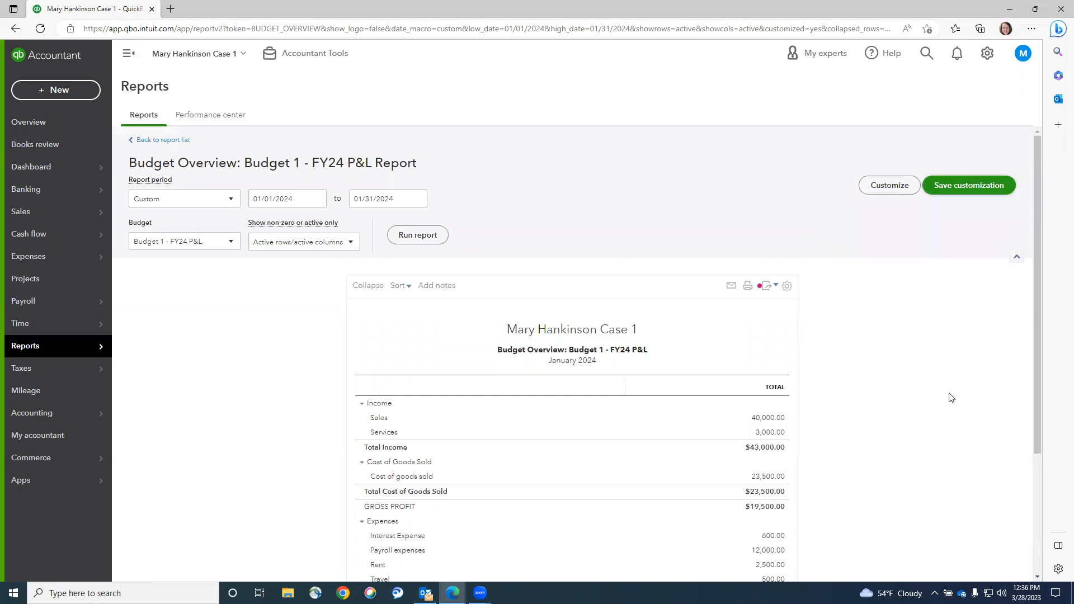
Save the customized January Budget Overview report under the name "Budget Overview Budget 1".
{"action": "left_click", "coordinate": [520, 332]}
{"action": "left_click", "coordinate": [932, 193]}
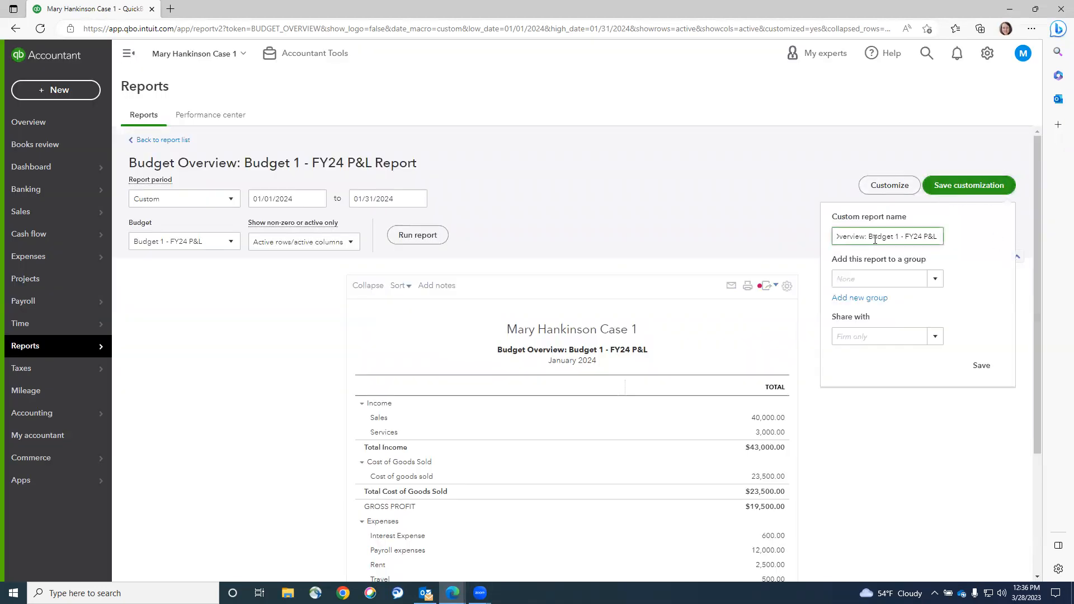
{"action": "left_click_drag", "start_coordinate": [900, 237], "coordinate": [1029, 237]}
{"action": "key", "text": "BackSpace"}
{"action": "key", "text": "BackSpace"}
{"action": "left_click", "coordinate": [985, 256]}
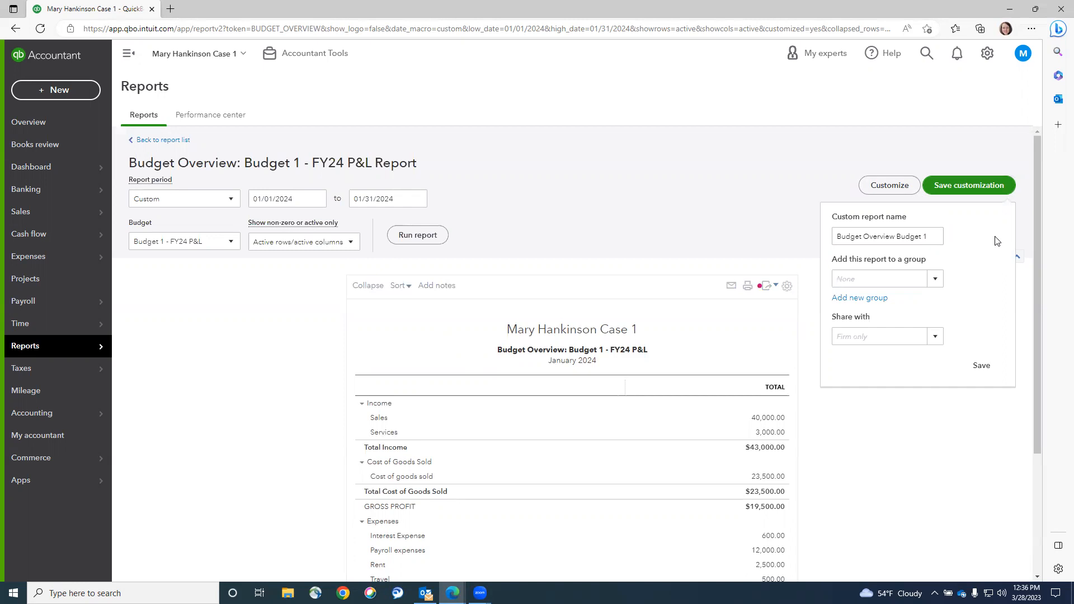
{"action": "left_click", "coordinate": [983, 366]}
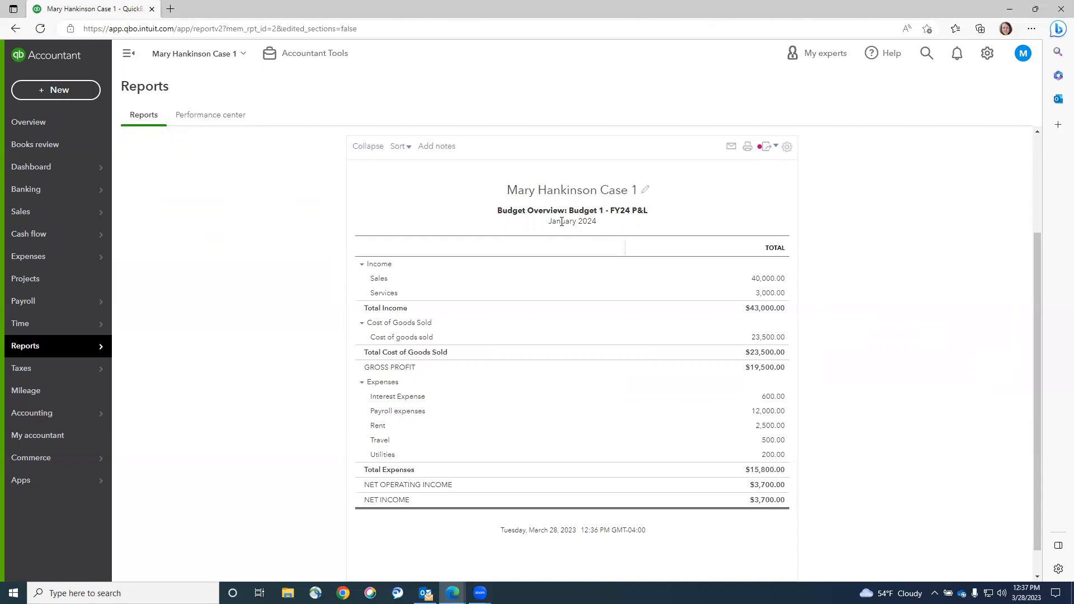
View the export options for the saved January Budget Overview report without exporting it.
{"action": "left_click", "coordinate": [767, 148]}
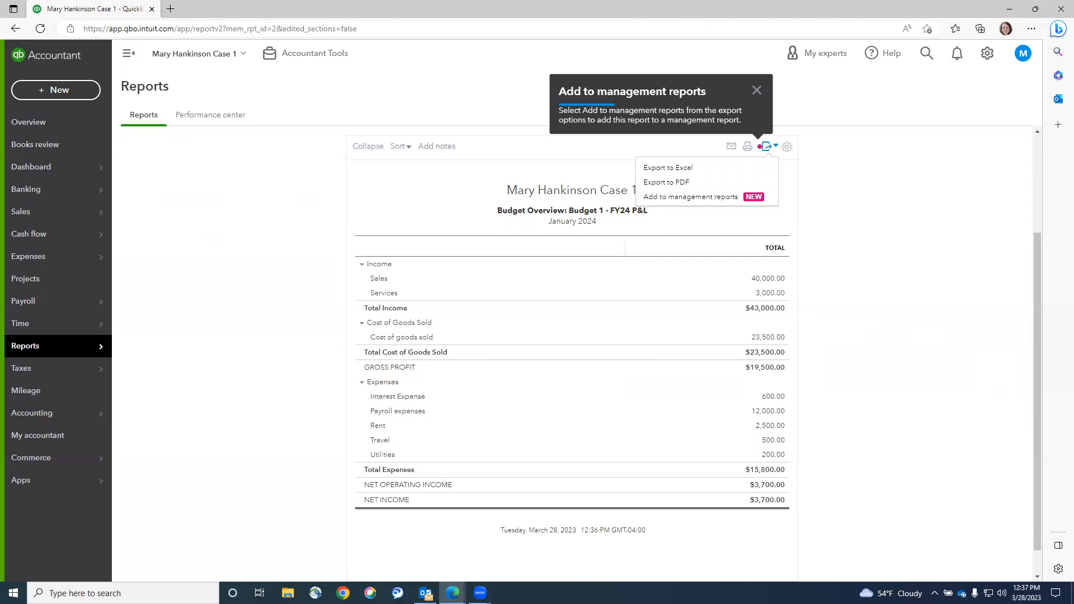
{"action": "left_click", "coordinate": [992, 284]}
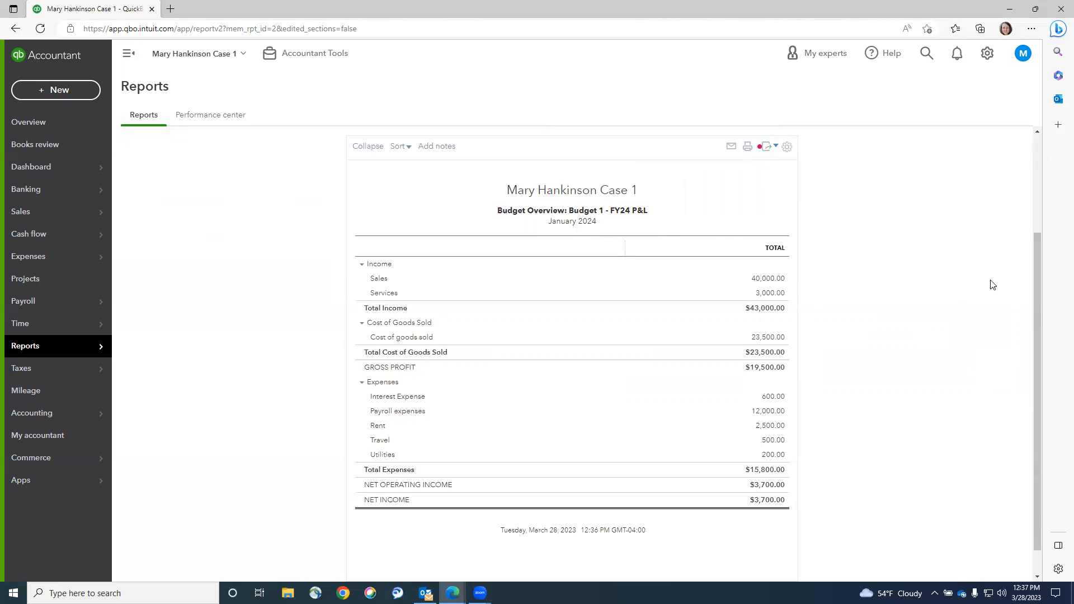
Return to the report list, search for "budget" and open Budget vs. Actuals to review the monthly comparison.
{"action": "scroll", "coordinate": [246, 196], "scroll_direction": "up", "scroll_amount": 3}
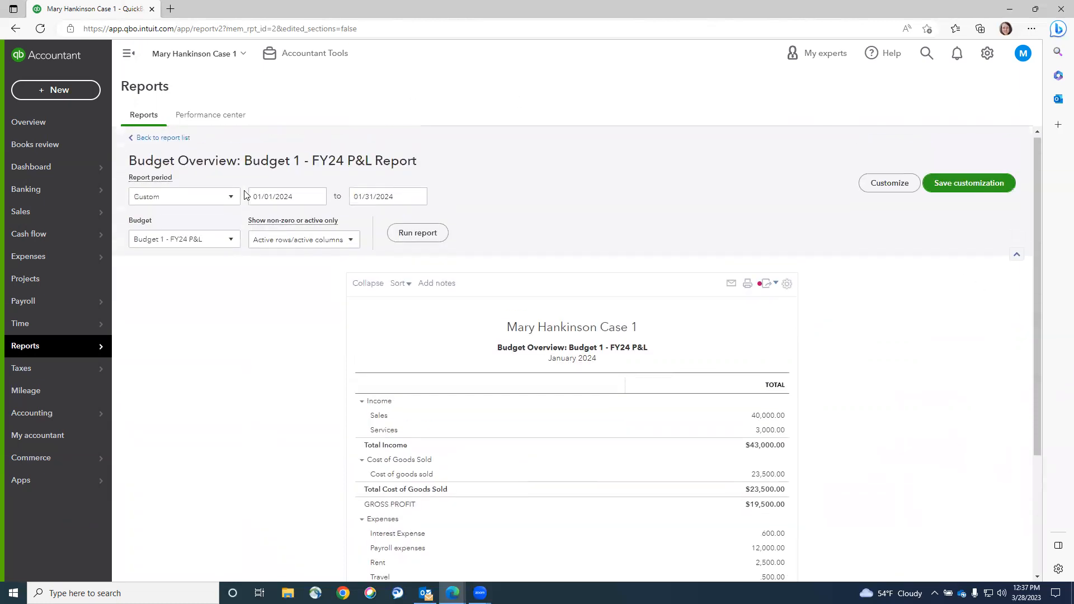
{"action": "left_click", "coordinate": [178, 144]}
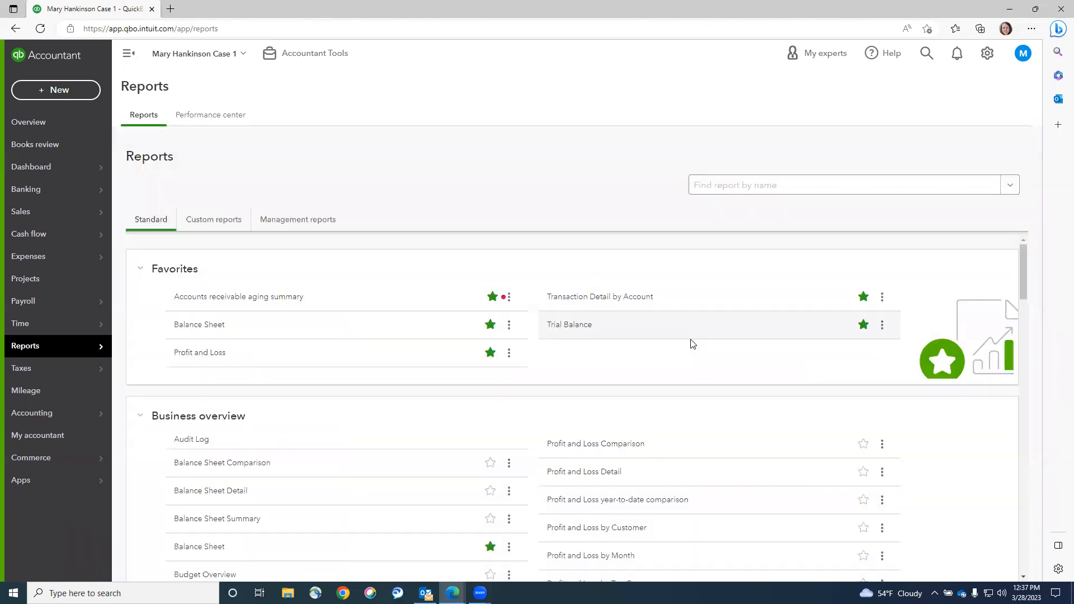
{"action": "left_click", "coordinate": [743, 186]}
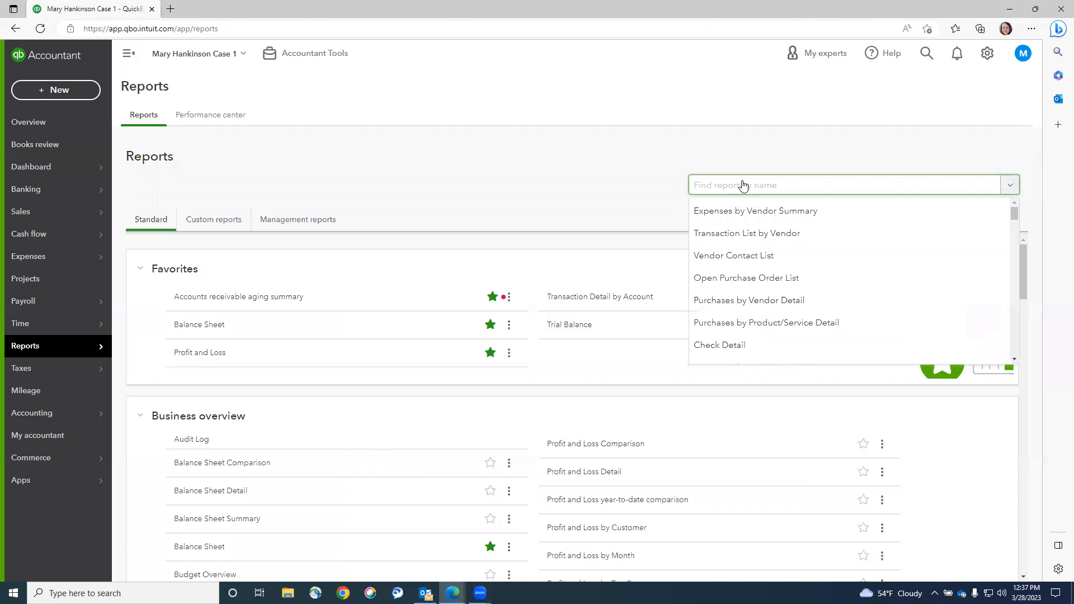
{"action": "type", "text": "budget"}
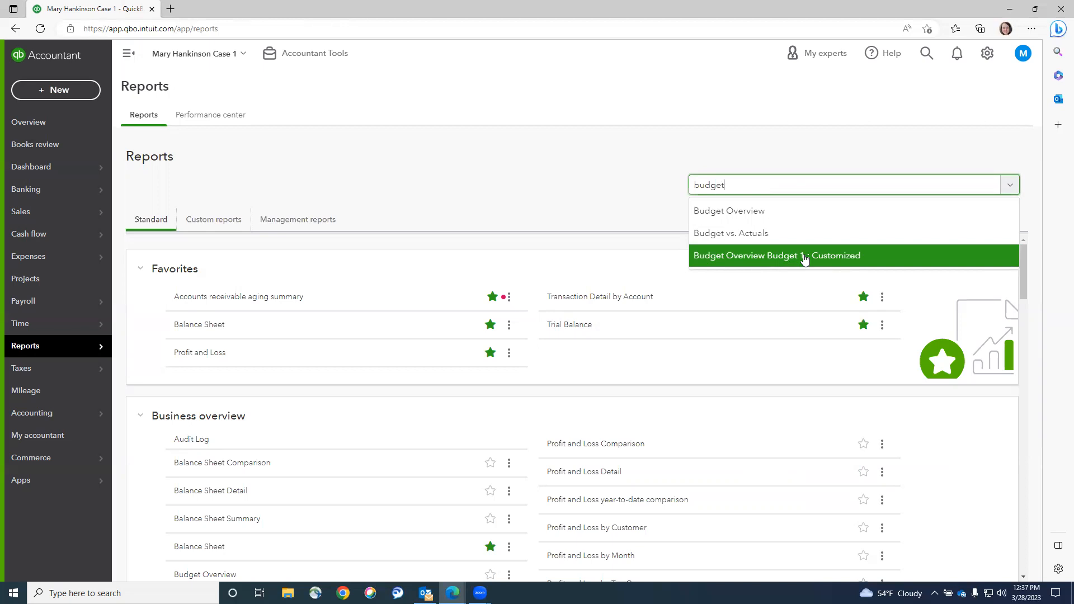
{"action": "left_click", "coordinate": [748, 234]}
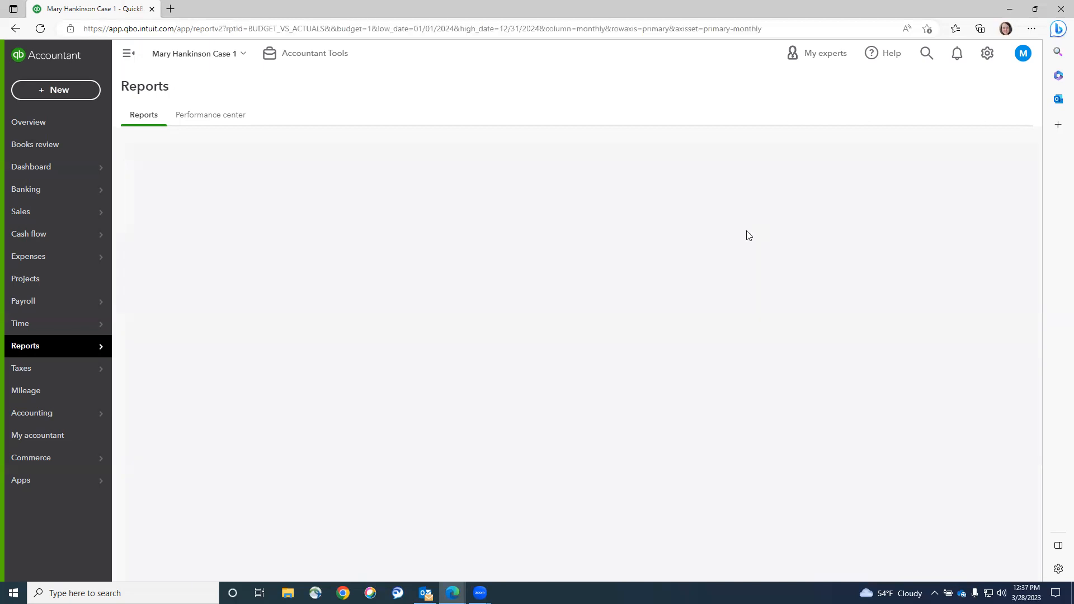
{"action": "scroll", "coordinate": [749, 235], "scroll_direction": "down", "scroll_amount": 3}
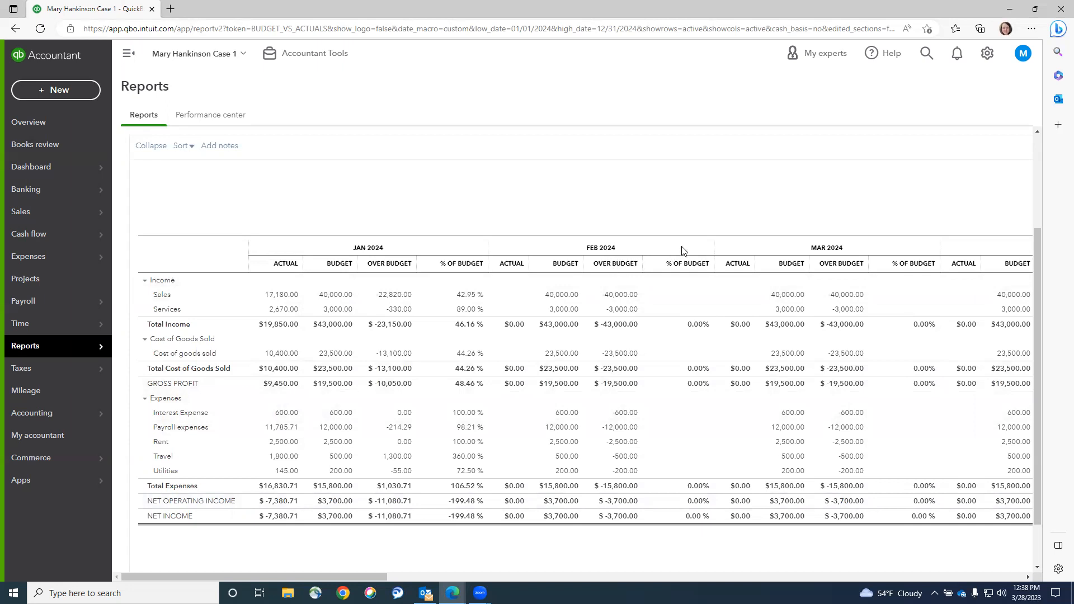
Customize the Budget vs. Actuals report to show the grid as Accounts vs. Total and run it.
{"action": "scroll", "coordinate": [683, 251], "scroll_direction": "up", "scroll_amount": 3}
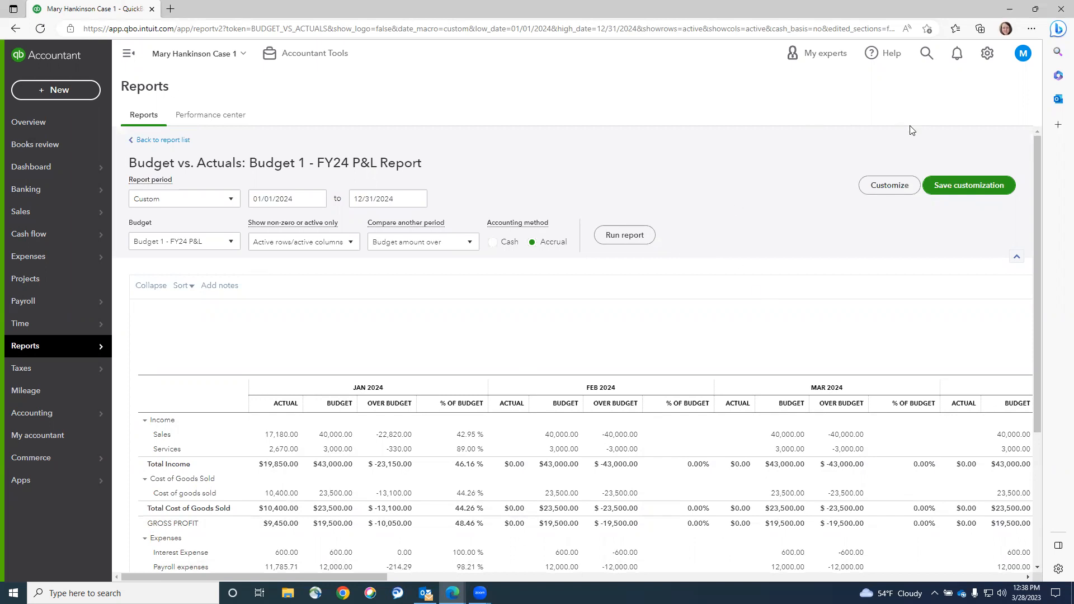
{"action": "left_click", "coordinate": [889, 186]}
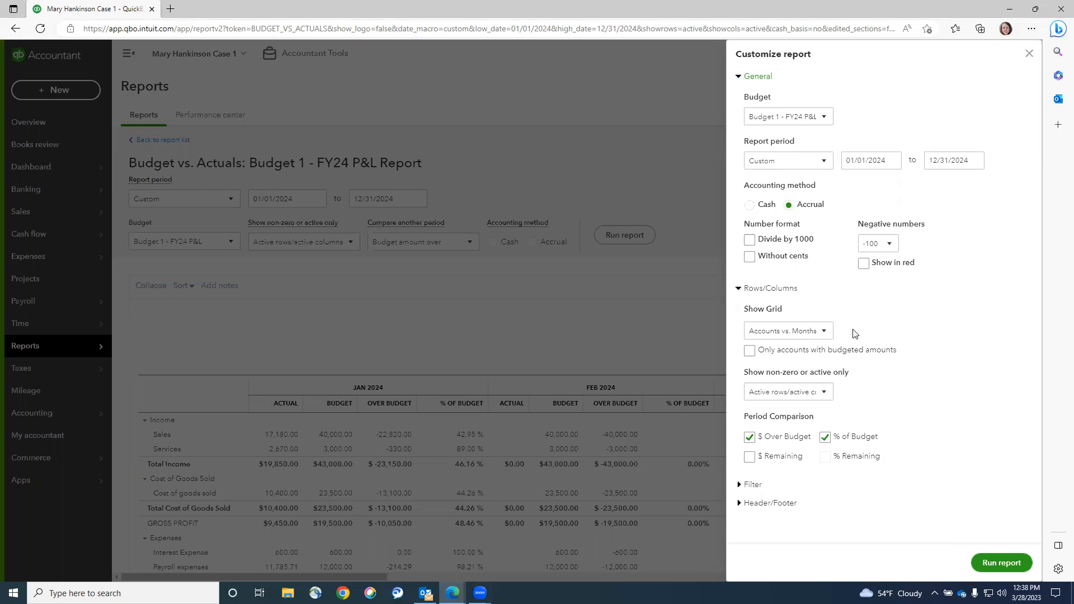
{"action": "left_click", "coordinate": [821, 331]}
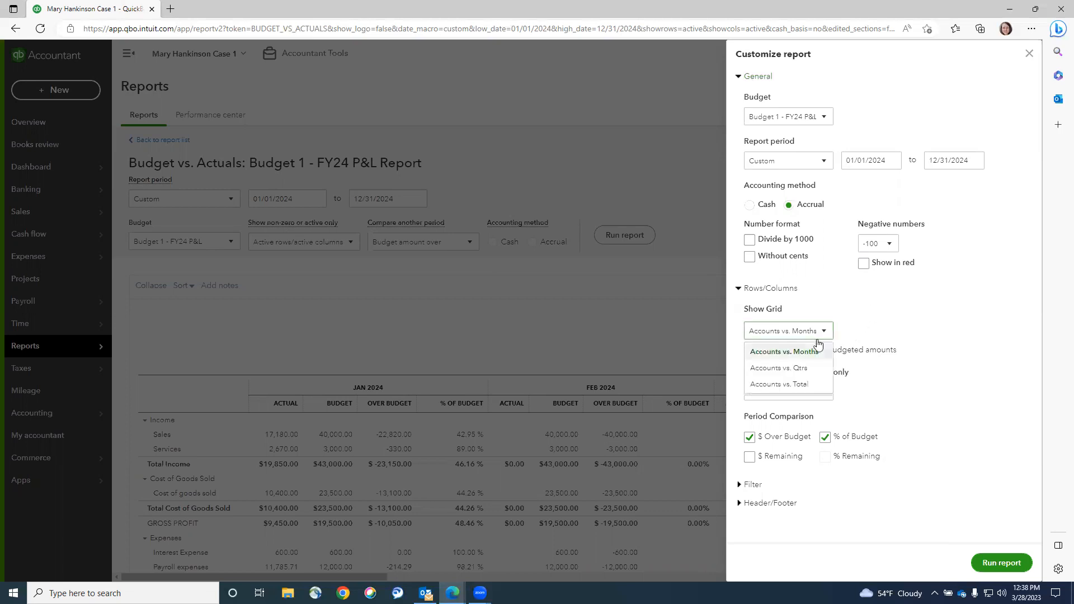
{"action": "left_click", "coordinate": [802, 385]}
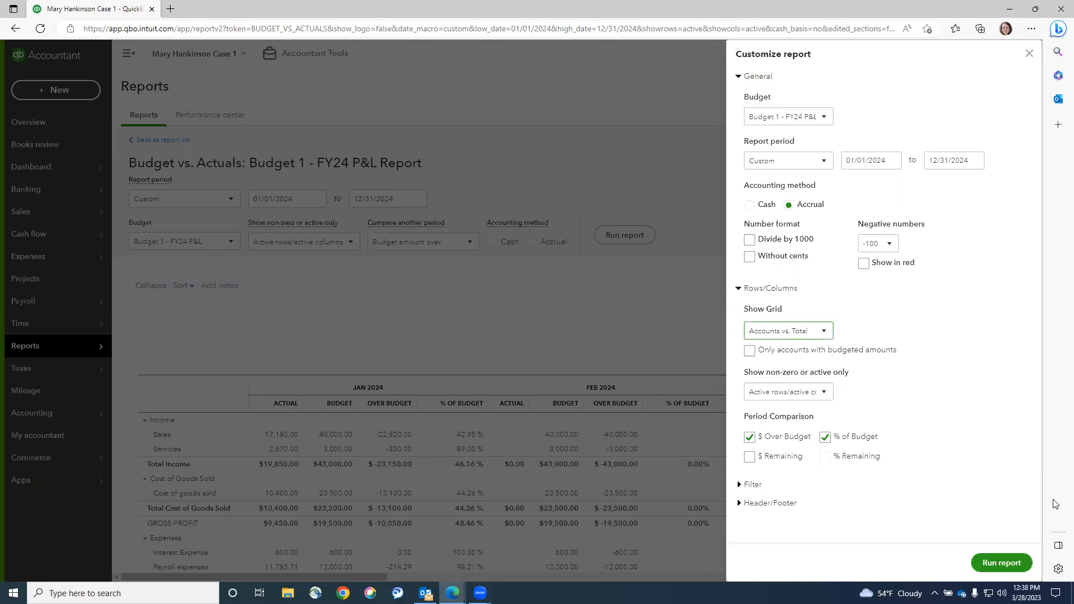
{"action": "left_click", "coordinate": [1001, 563]}
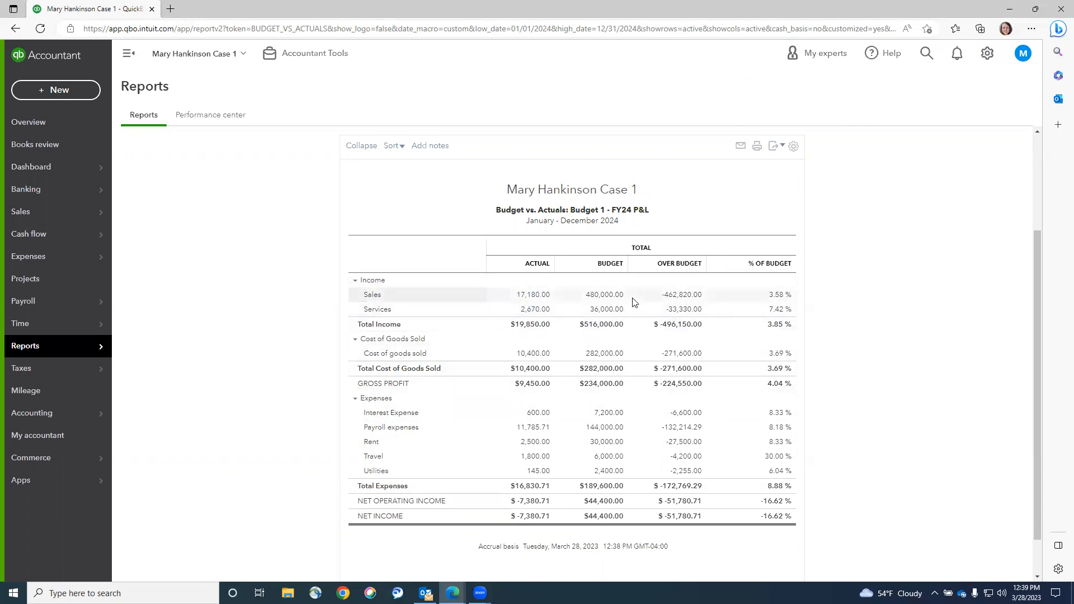
Customize the report period to end on 01/31/2024 and rerun Budget vs. Actuals for January.
{"action": "scroll", "coordinate": [984, 277], "scroll_direction": "up", "scroll_amount": 3}
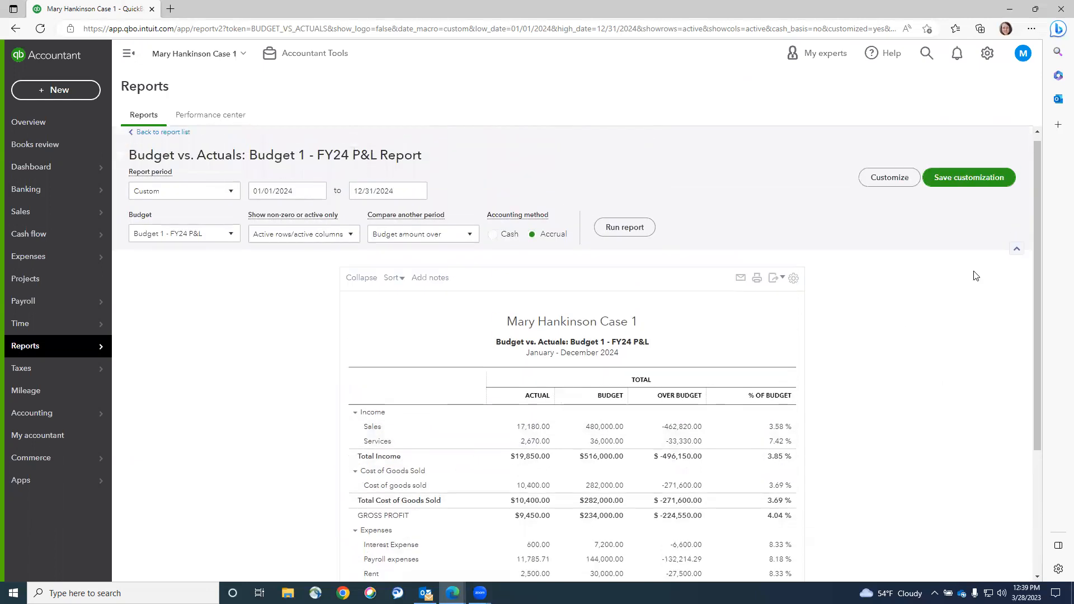
{"action": "left_click", "coordinate": [890, 185]}
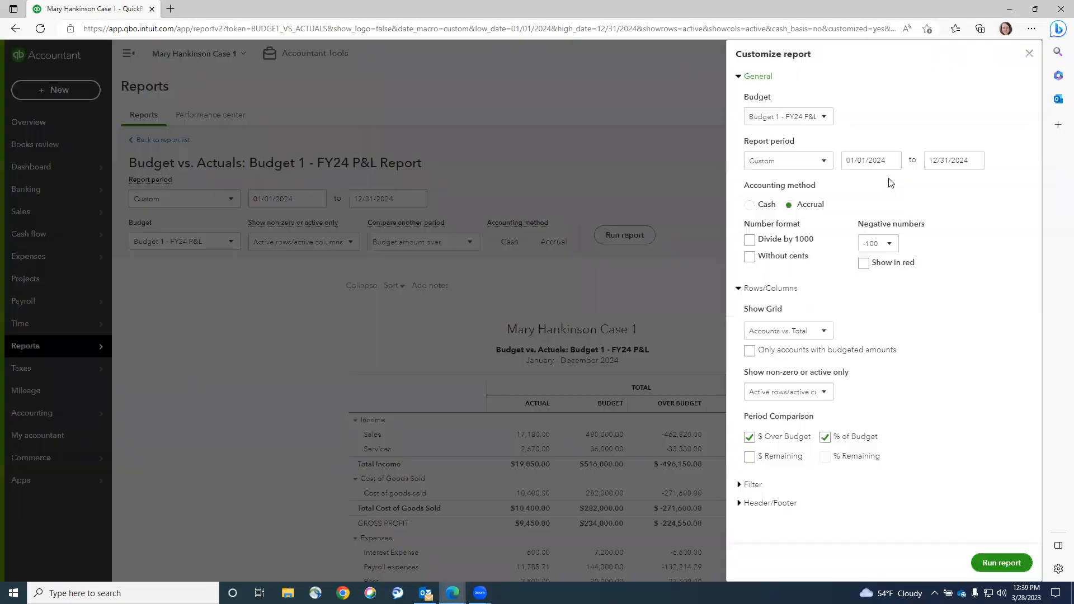
{"action": "left_click", "coordinate": [960, 160]}
{"action": "type", "text": "01/31/2024"}
{"action": "left_click", "coordinate": [961, 212]}
{"action": "left_click", "coordinate": [1002, 565]}
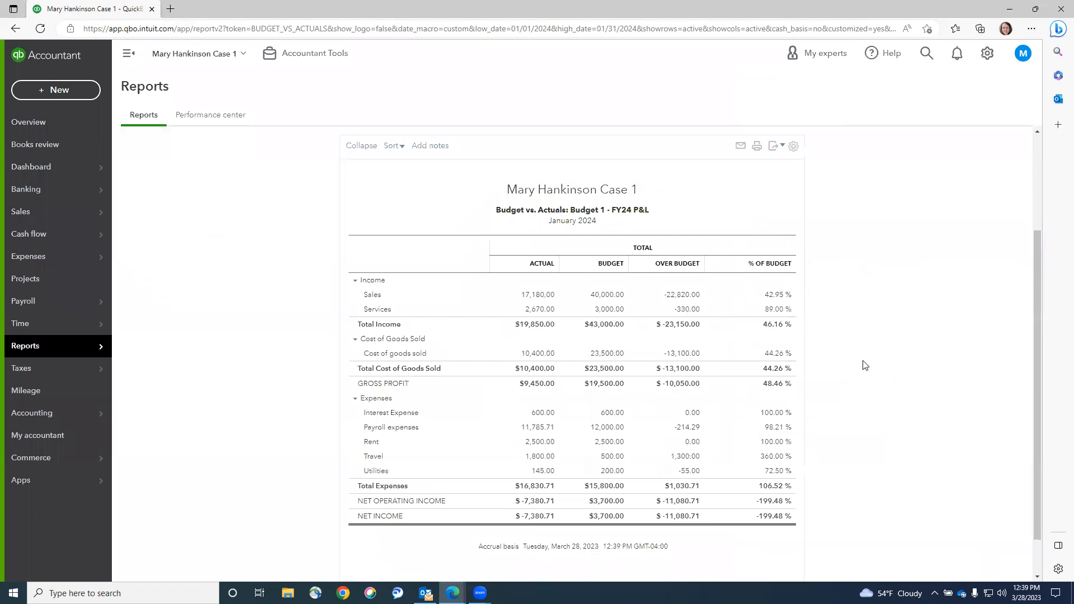
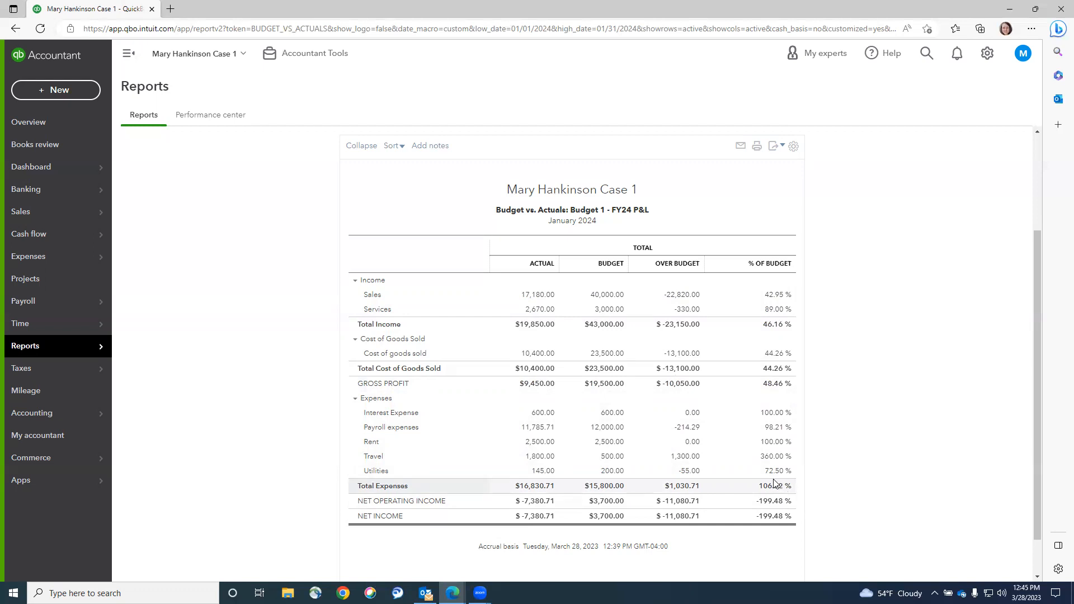
Save the January Budget vs. Actuals customization, removing the colon and the "- FY24 P&L" ending from its report name.
{"action": "scroll", "coordinate": [891, 380], "scroll_direction": "up", "scroll_amount": 3}
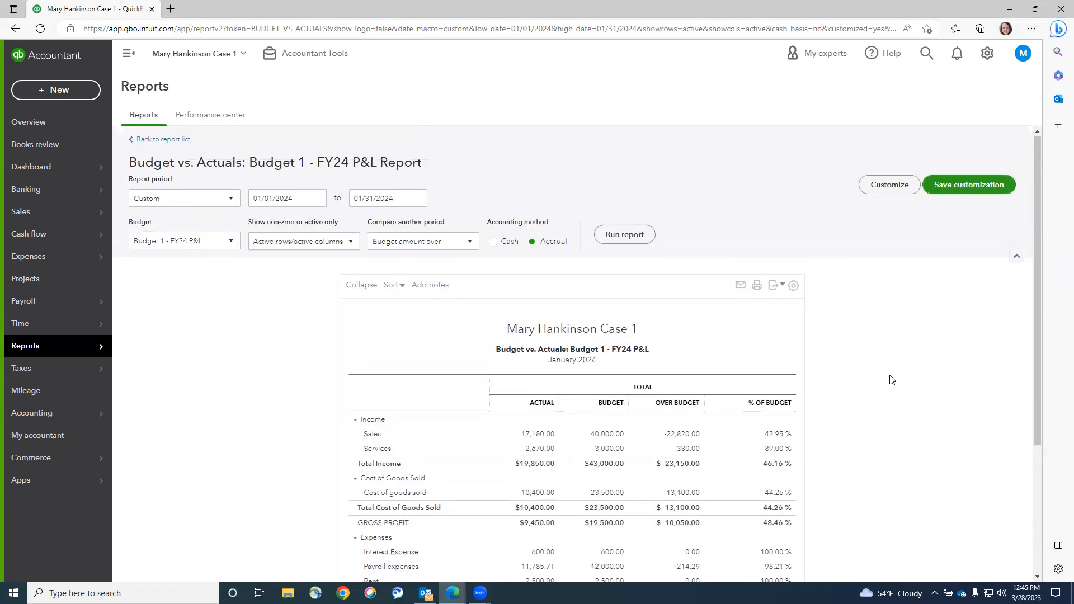
{"action": "scroll", "coordinate": [892, 332], "scroll_direction": "down", "scroll_amount": 2}
{"action": "scroll", "coordinate": [891, 333], "scroll_direction": "down", "scroll_amount": 2}
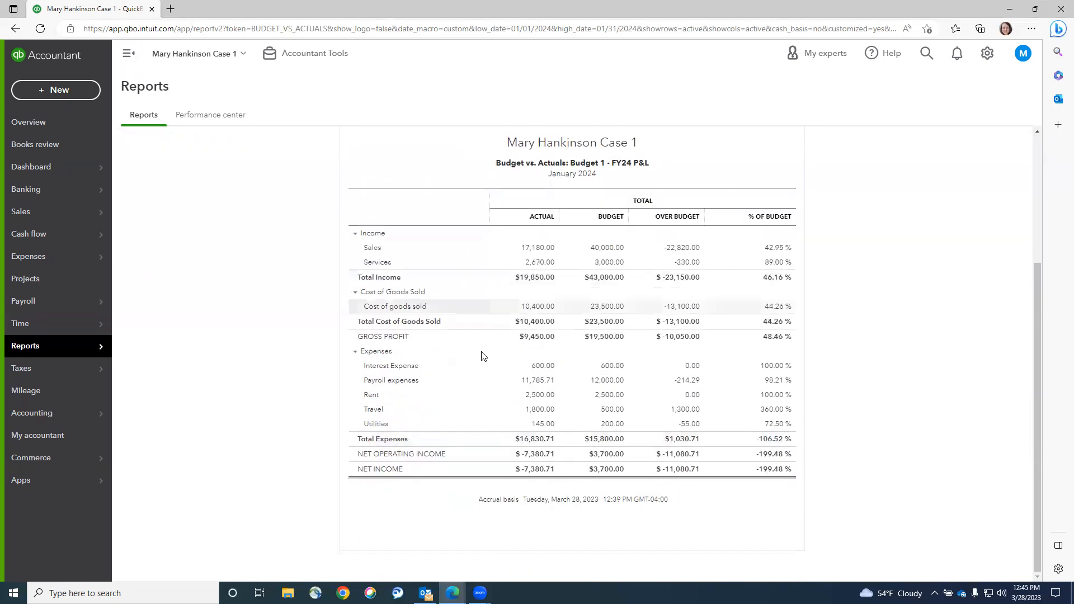
{"action": "scroll", "coordinate": [945, 190], "scroll_direction": "up", "scroll_amount": 3}
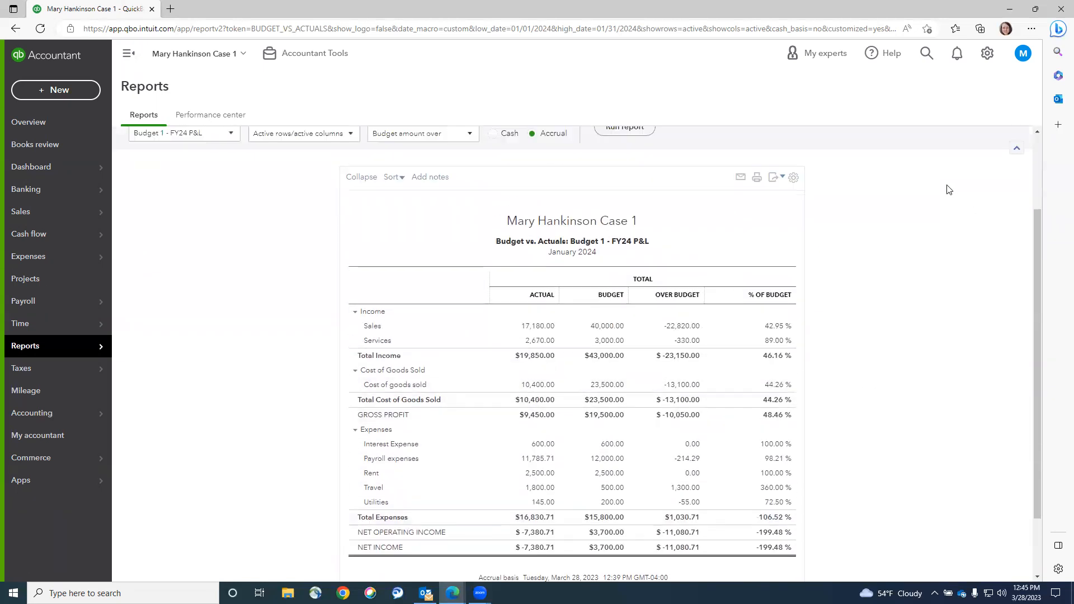
{"action": "left_click", "coordinate": [944, 192]}
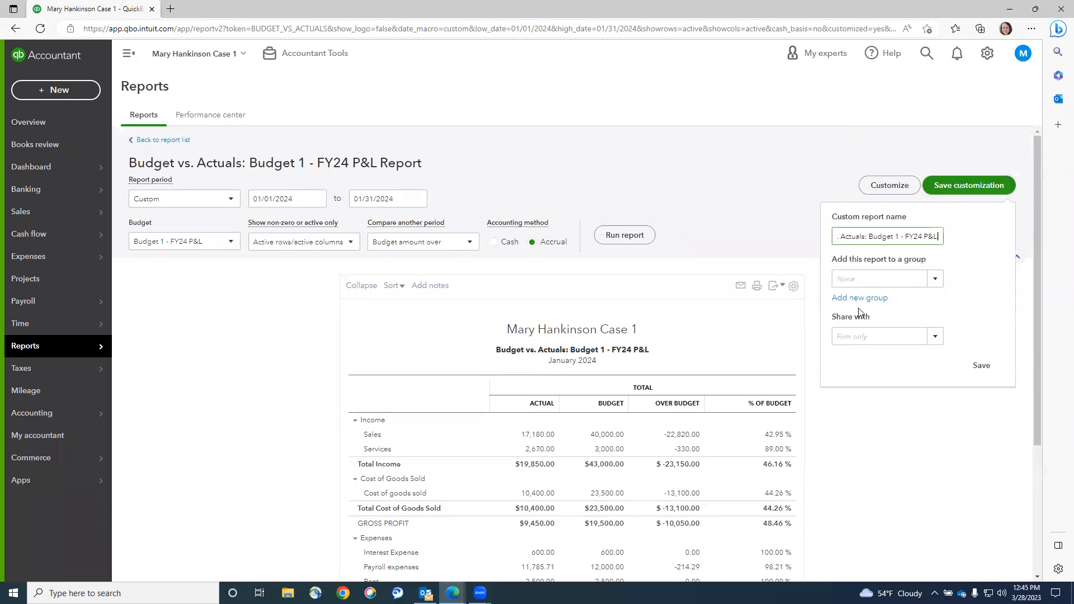
{"action": "left_click", "coordinate": [899, 238]}
{"action": "left_click_drag", "start_coordinate": [899, 237], "coordinate": [965, 236]}
{"action": "key", "text": "BackSpace"}
{"action": "left_click", "coordinate": [904, 235]}
{"action": "key", "text": "BackSpace"}
{"action": "left_click", "coordinate": [982, 365]}
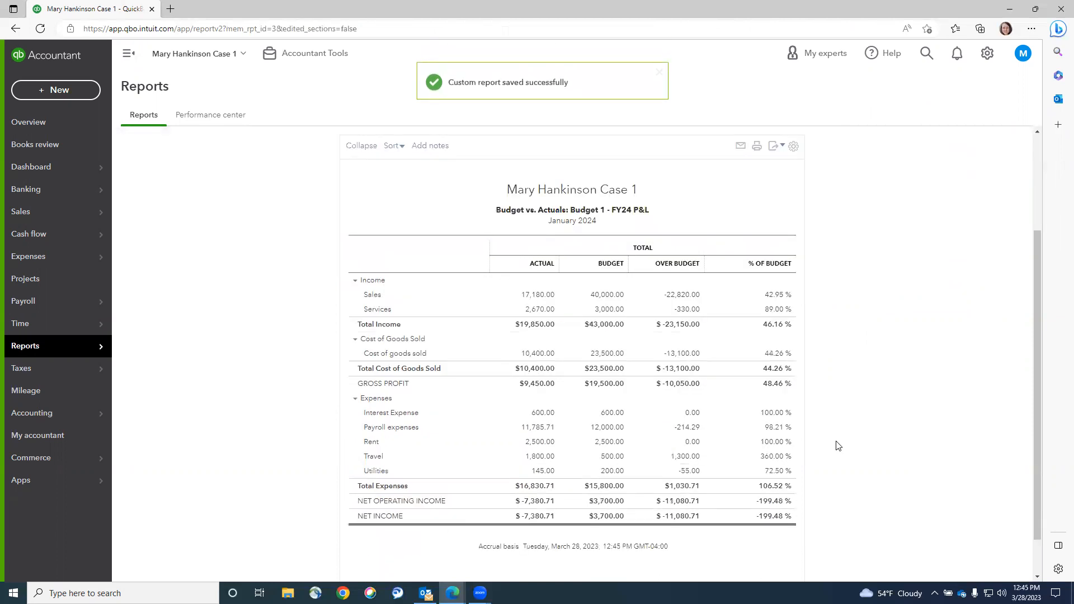
View the export options for the saved January Budget vs. Actuals report, including Export to PDF.
{"action": "left_click", "coordinate": [776, 146]}
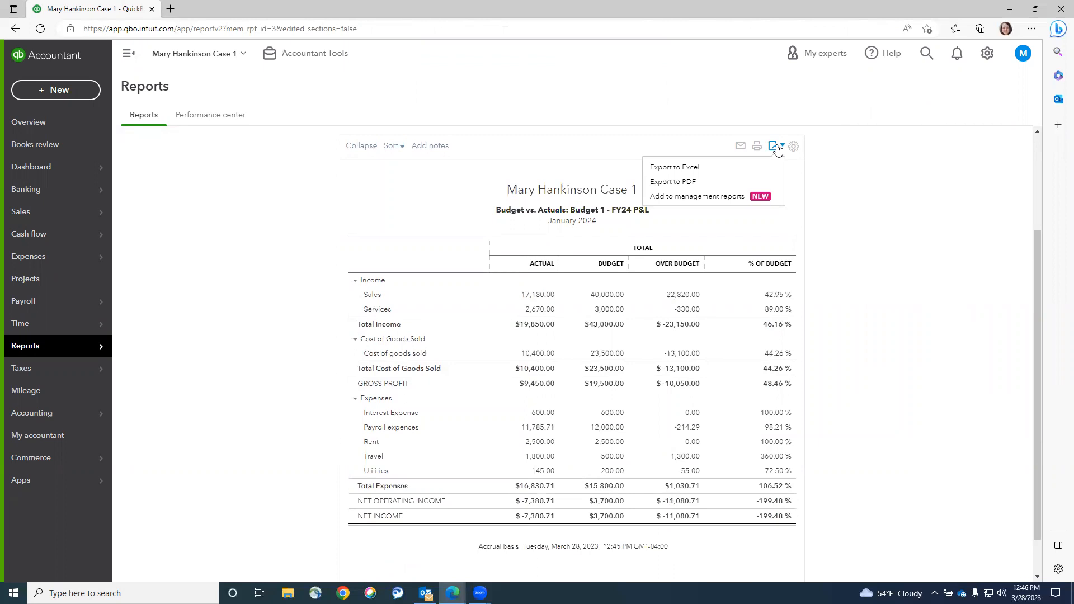
{"action": "left_click", "coordinate": [700, 183]}
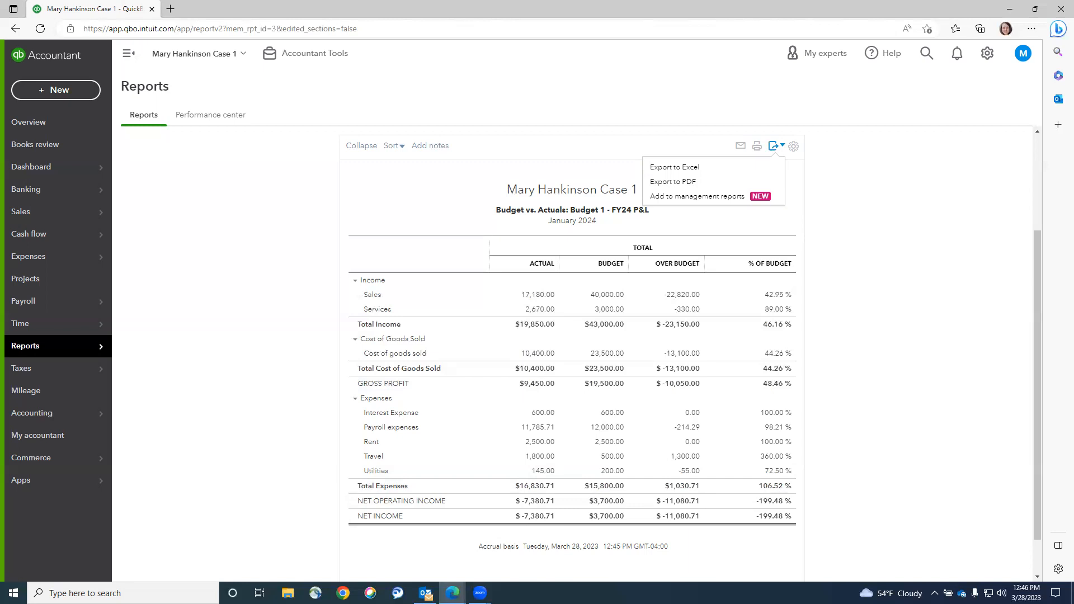
{"action": "left_click", "coordinate": [952, 322]}
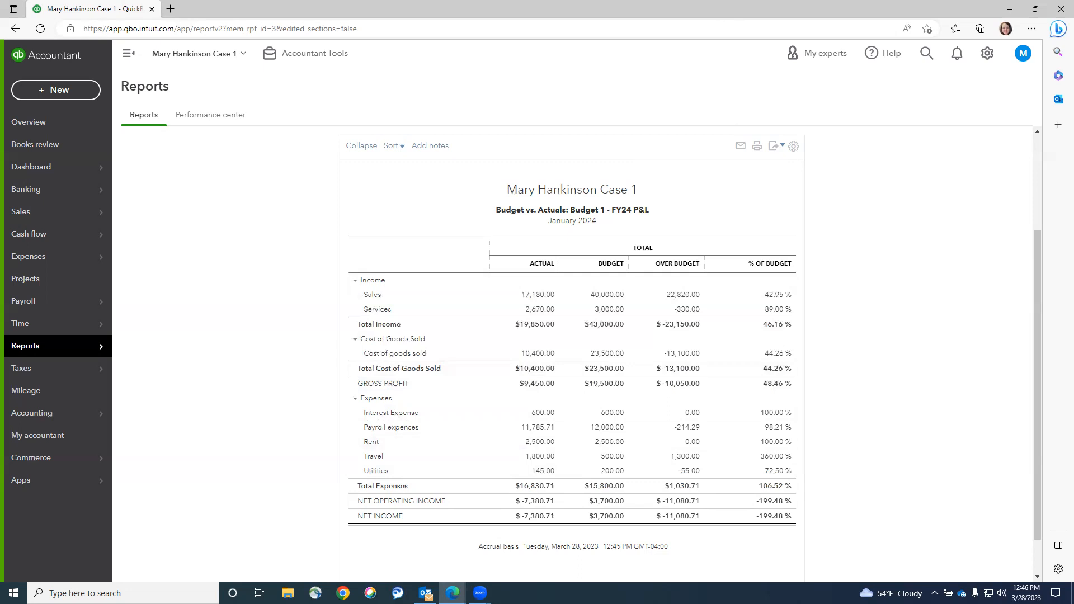
Open the Reconcile tool, dismiss the introduction, and choose Checking as the account to reconcile.
{"action": "left_click", "coordinate": [988, 53]}
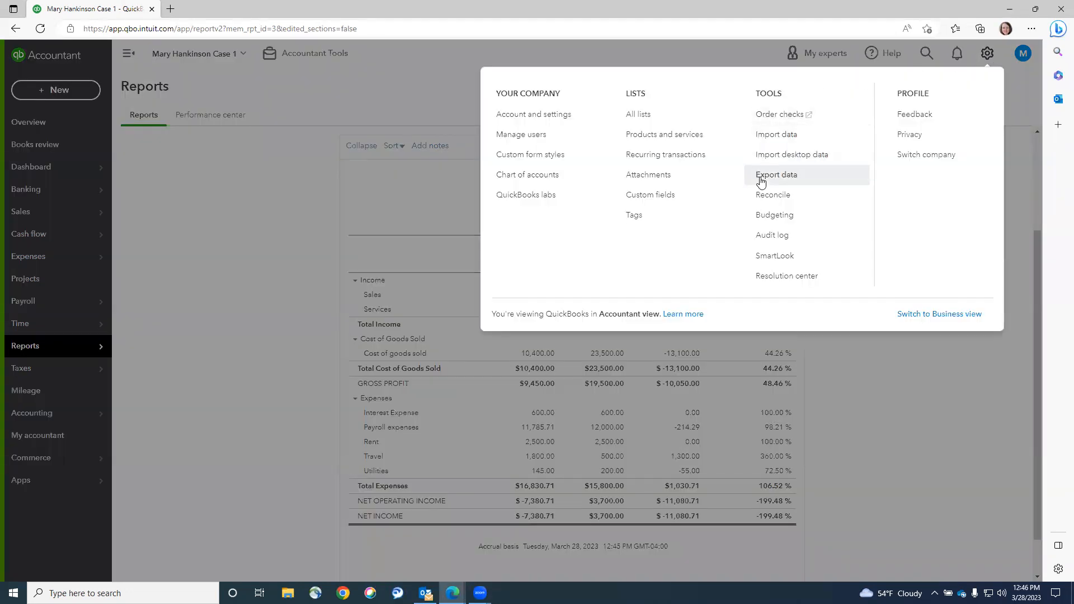
{"action": "left_click", "coordinate": [773, 195]}
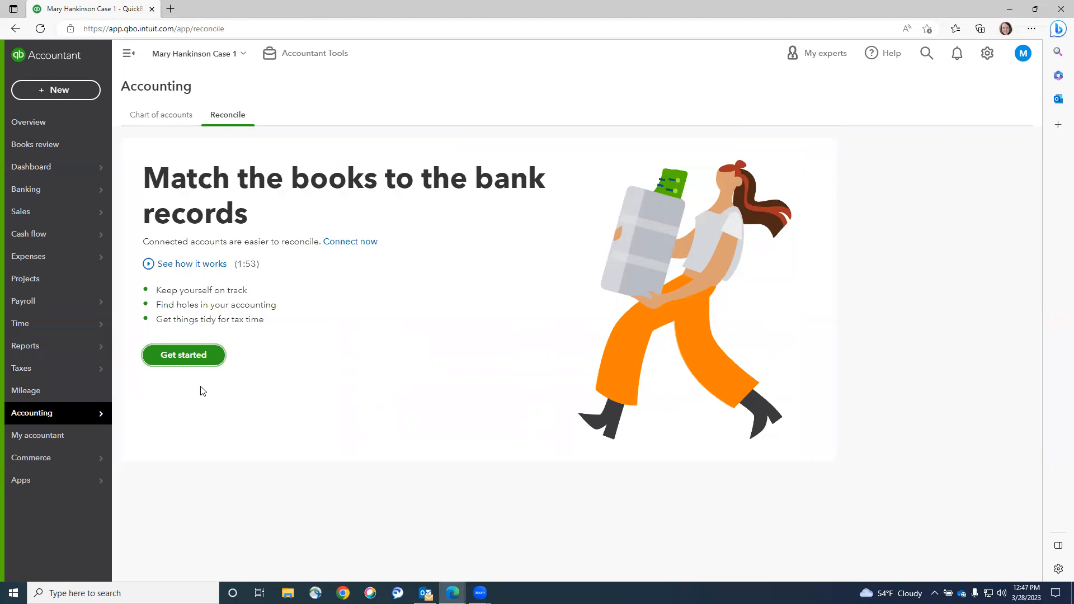
{"action": "left_click", "coordinate": [191, 365]}
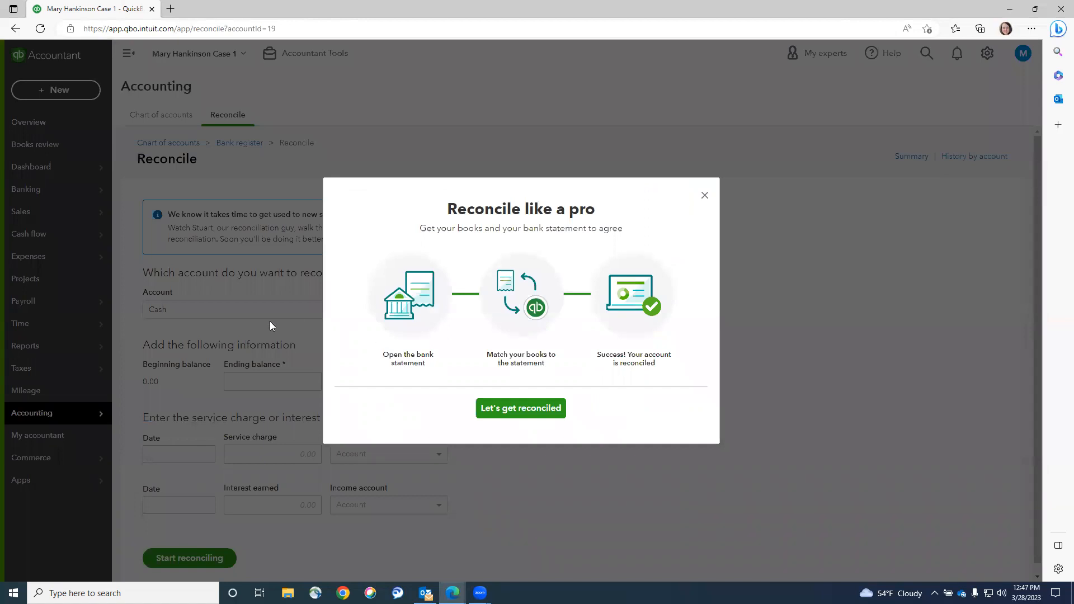
{"action": "left_click", "coordinate": [705, 196]}
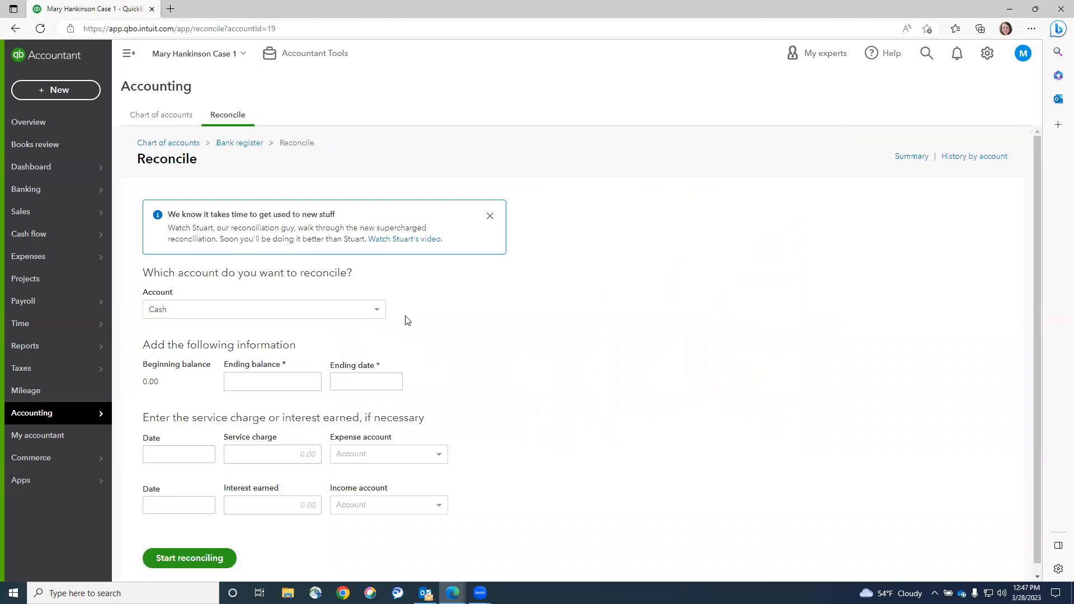
{"action": "left_click", "coordinate": [363, 314]}
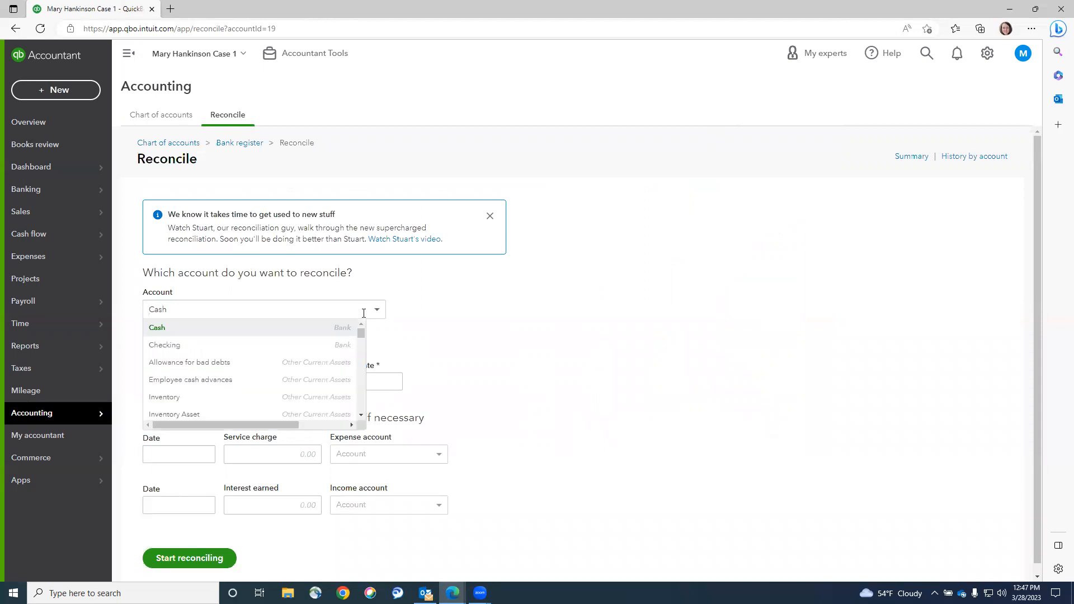
{"action": "left_click", "coordinate": [294, 347]}
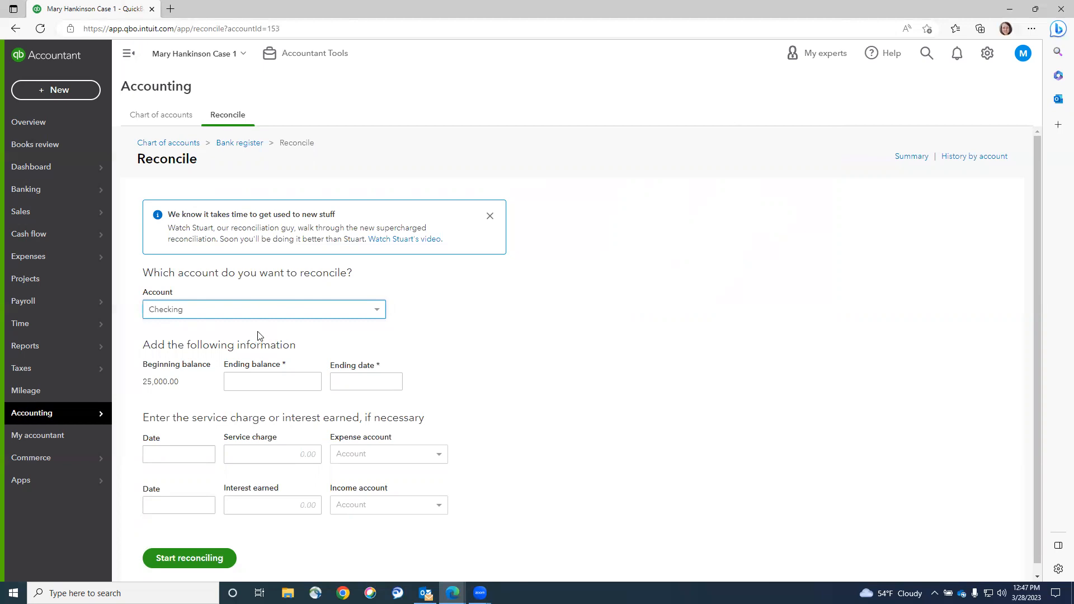
Enter an ending balance of 29,202.37 and an ending date of 01/31/2024 for the Checking statement, and start reconciling.
{"action": "left_click", "coordinate": [271, 385]}
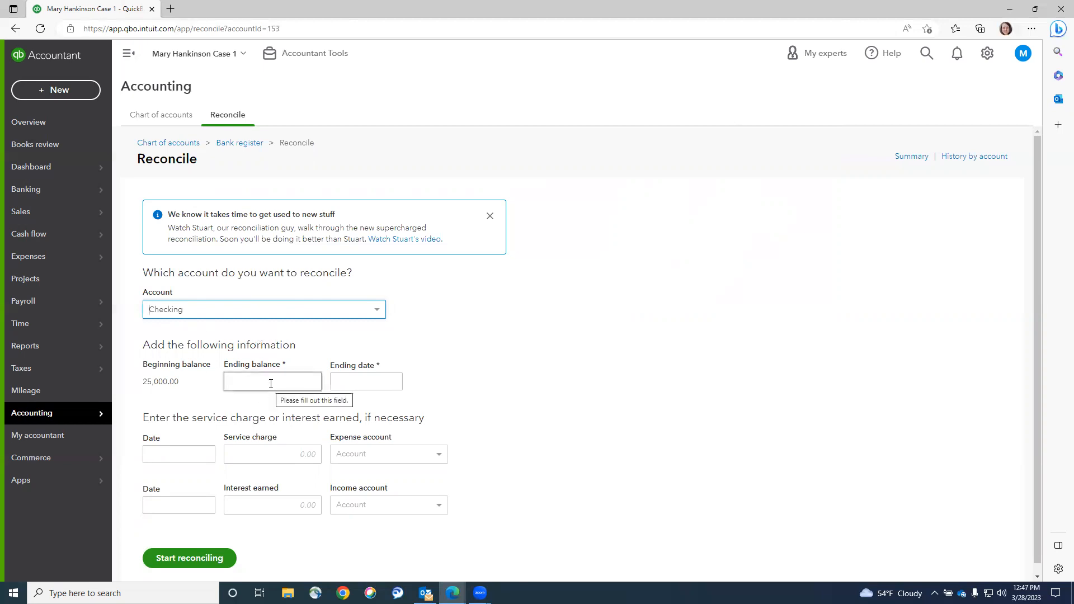
{"action": "left_click", "coordinate": [271, 384]}
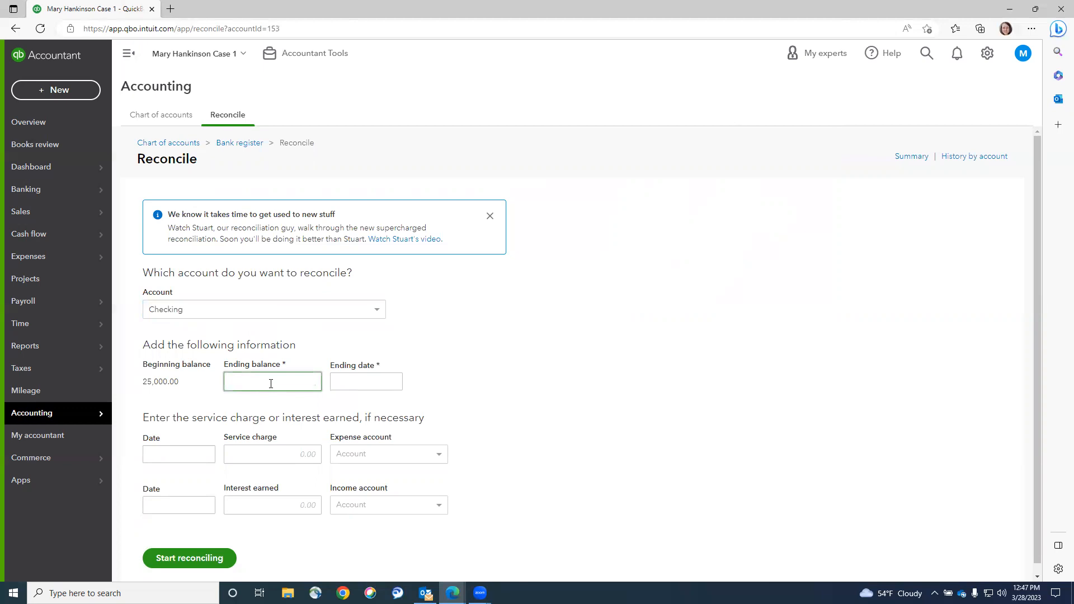
{"action": "type", "text": "29,"}
{"action": "type", "text": "202."}
{"action": "type", "text": "37"}
{"action": "left_click", "coordinate": [374, 381]}
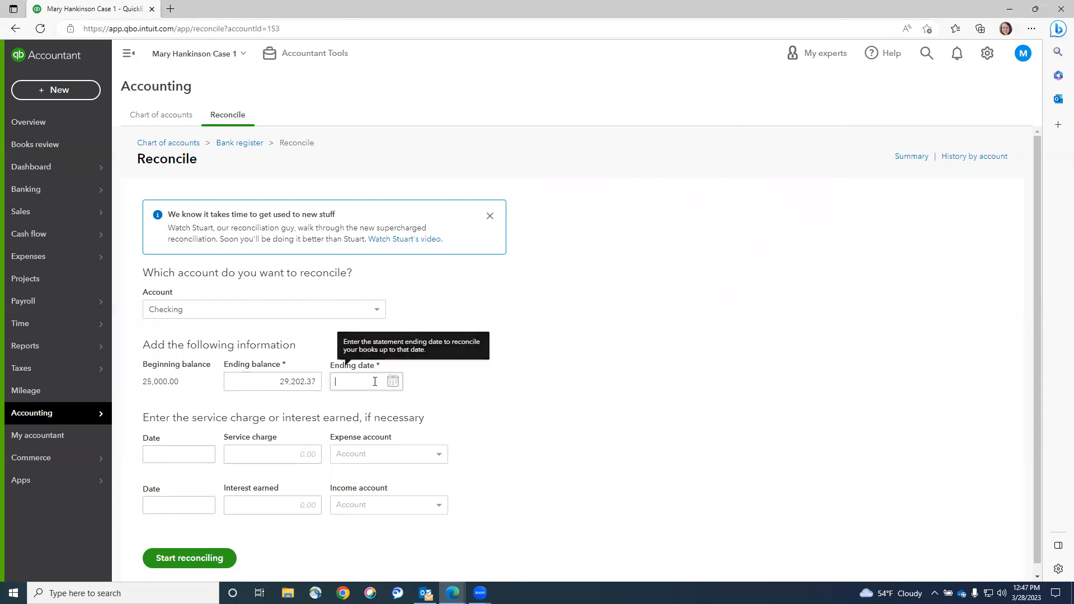
{"action": "type", "text": "0"}
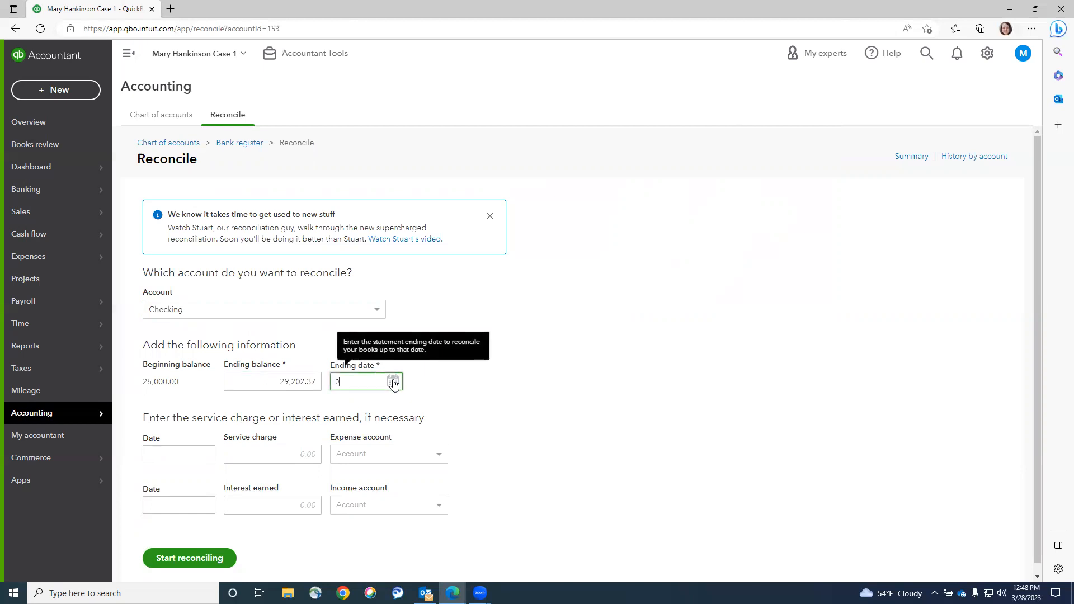
{"action": "type", "text": "1/31/2024"}
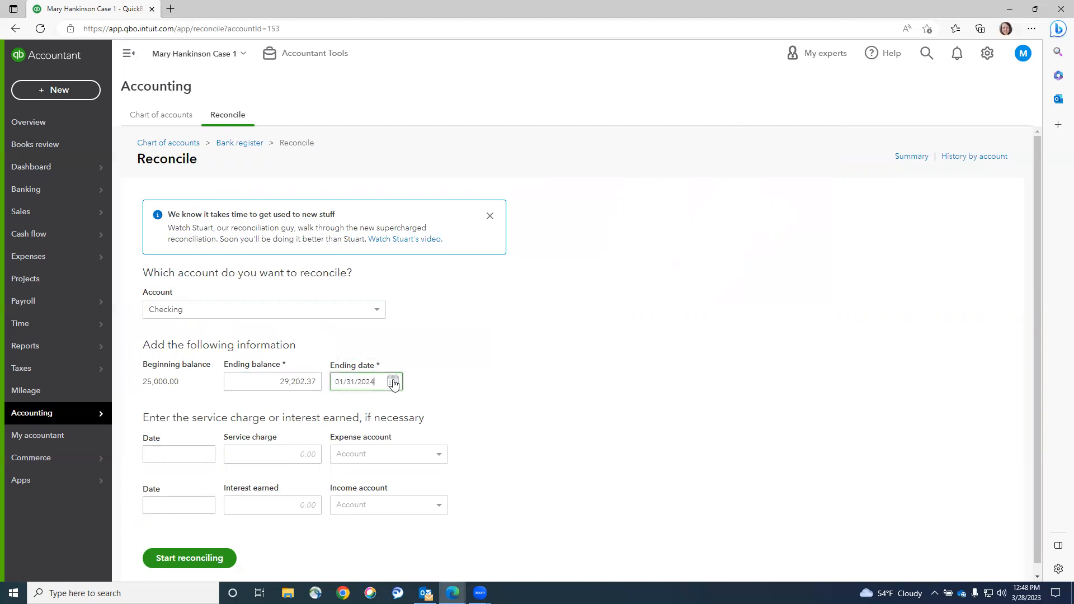
{"action": "left_click", "coordinate": [488, 383]}
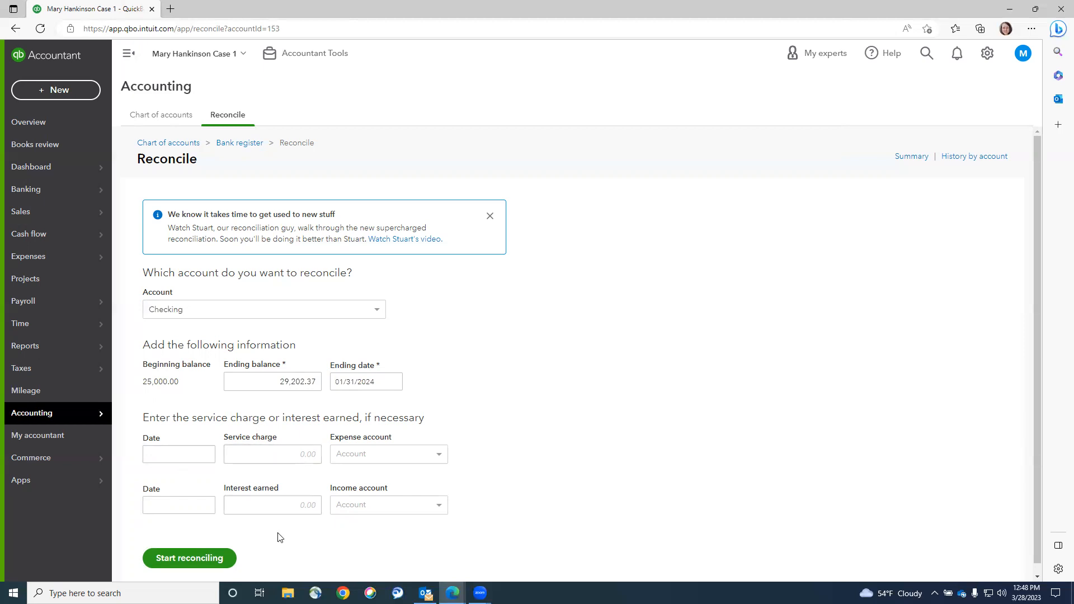
{"action": "left_click", "coordinate": [181, 559]}
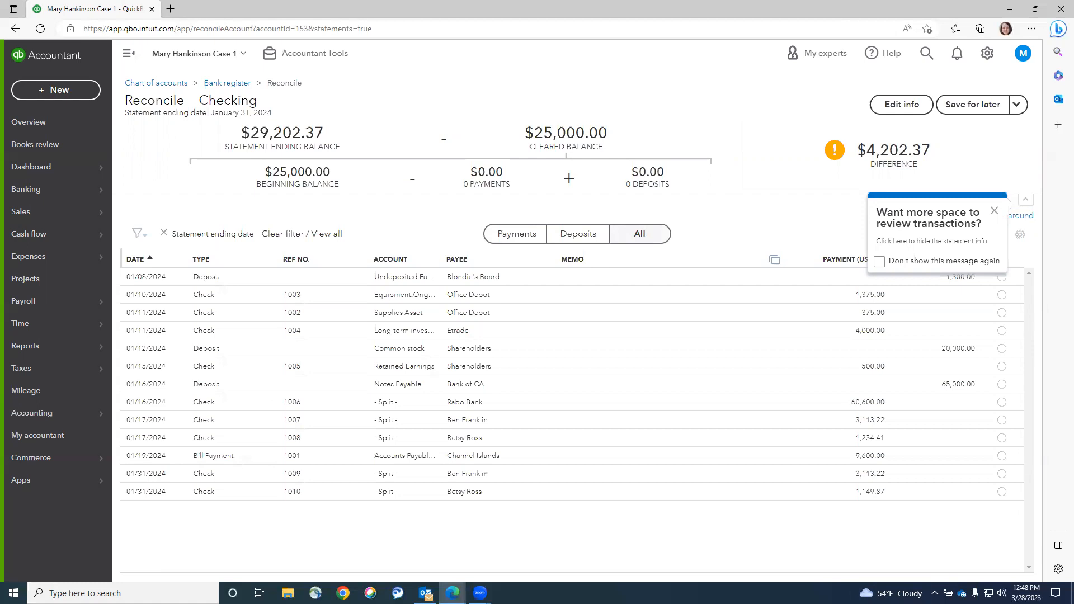
Show only payments and mark them all as cleared except the 01/31/2024 checks 1009 and 1010.
{"action": "left_click", "coordinate": [524, 238]}
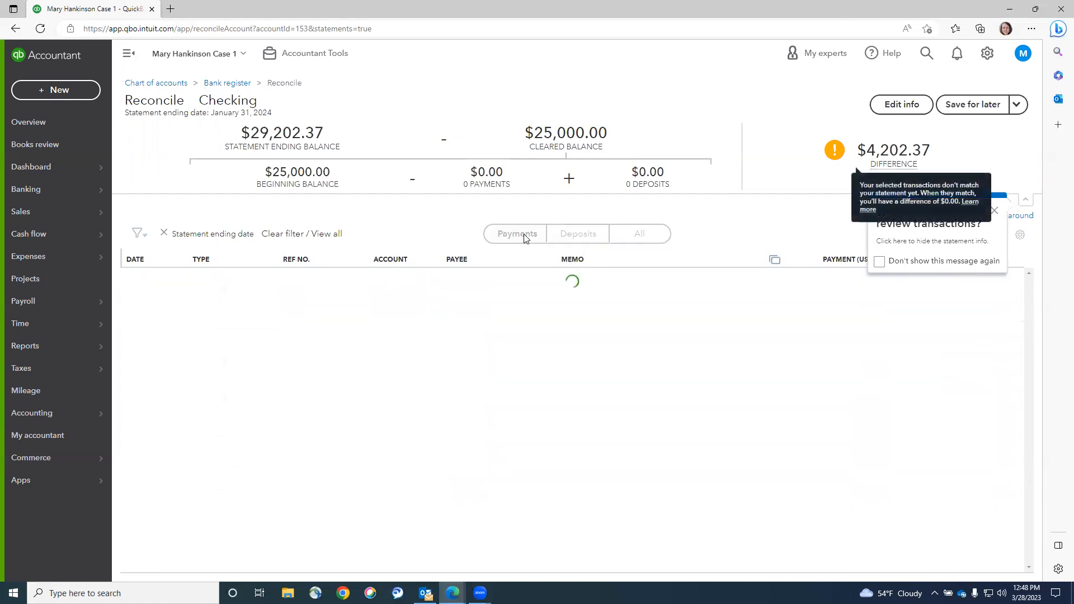
{"action": "left_click", "coordinate": [995, 213]}
{"action": "left_click", "coordinate": [985, 248]}
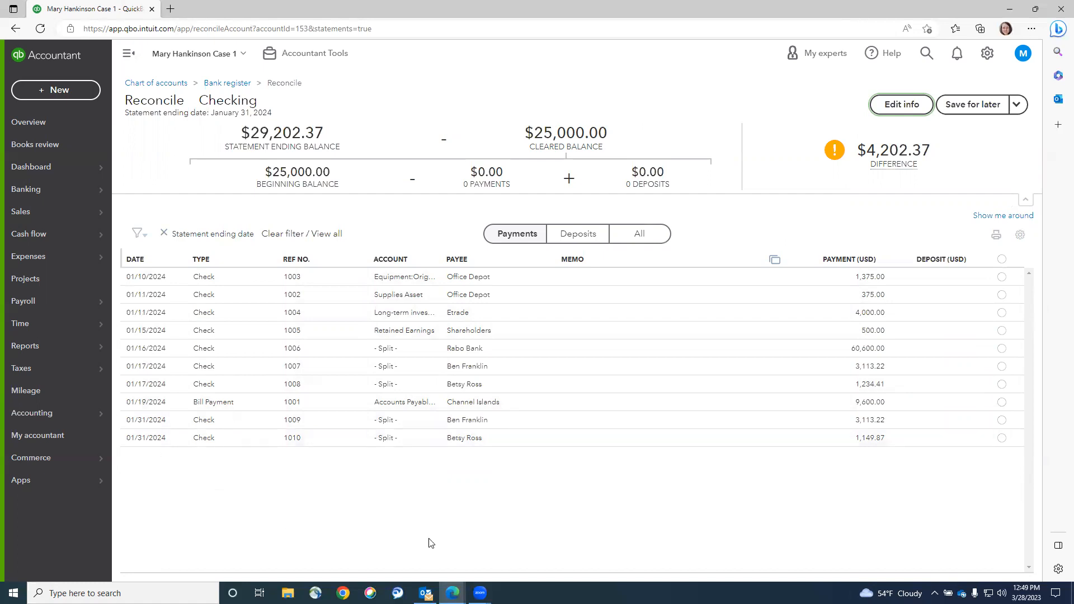
{"action": "left_click", "coordinate": [1002, 260]}
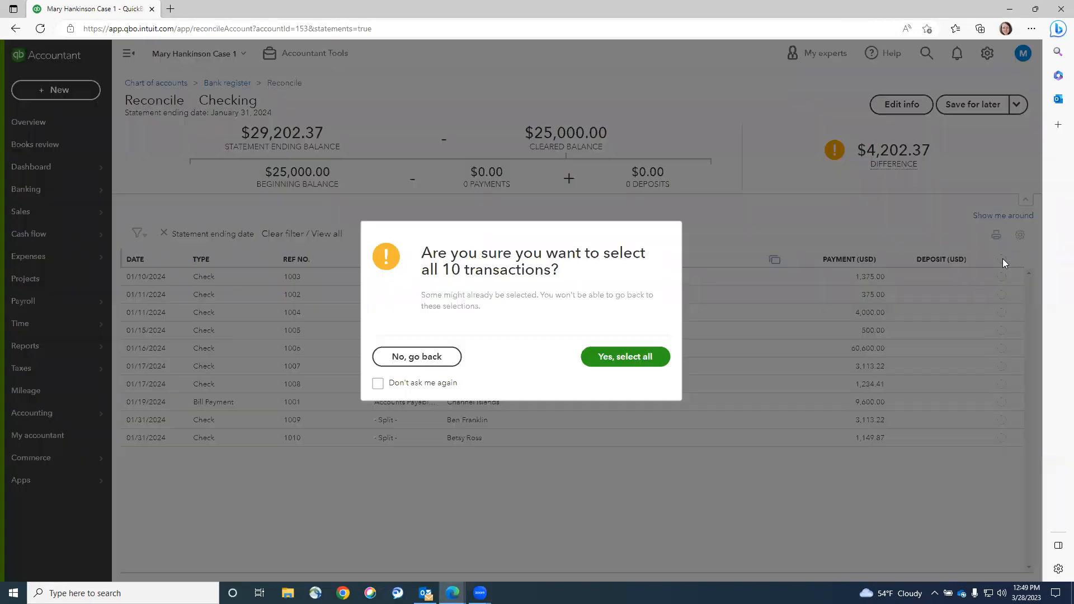
{"action": "left_click", "coordinate": [637, 357]}
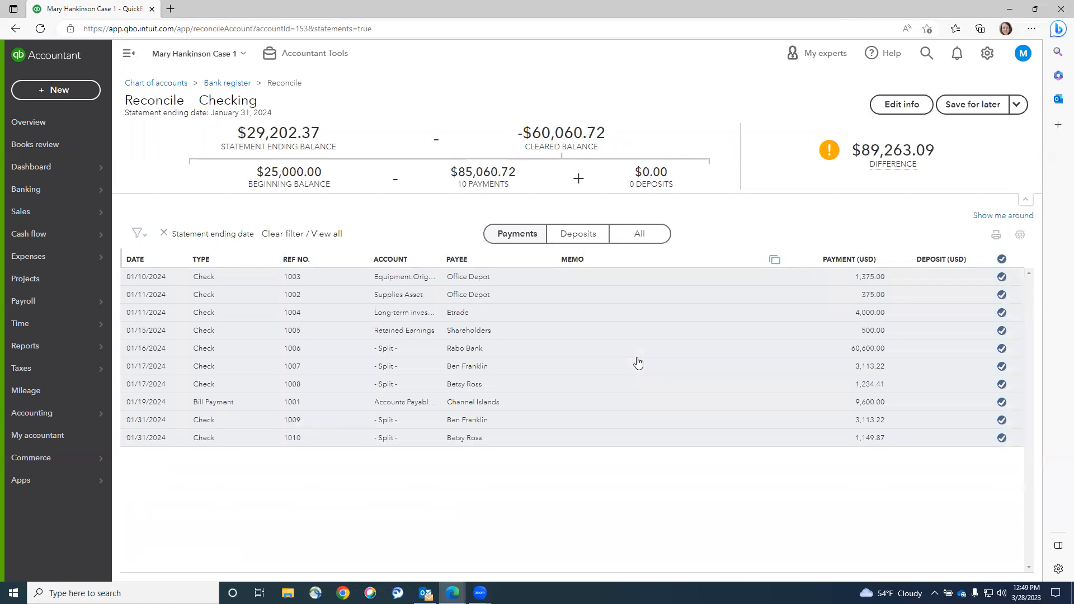
{"action": "left_click", "coordinate": [1001, 420]}
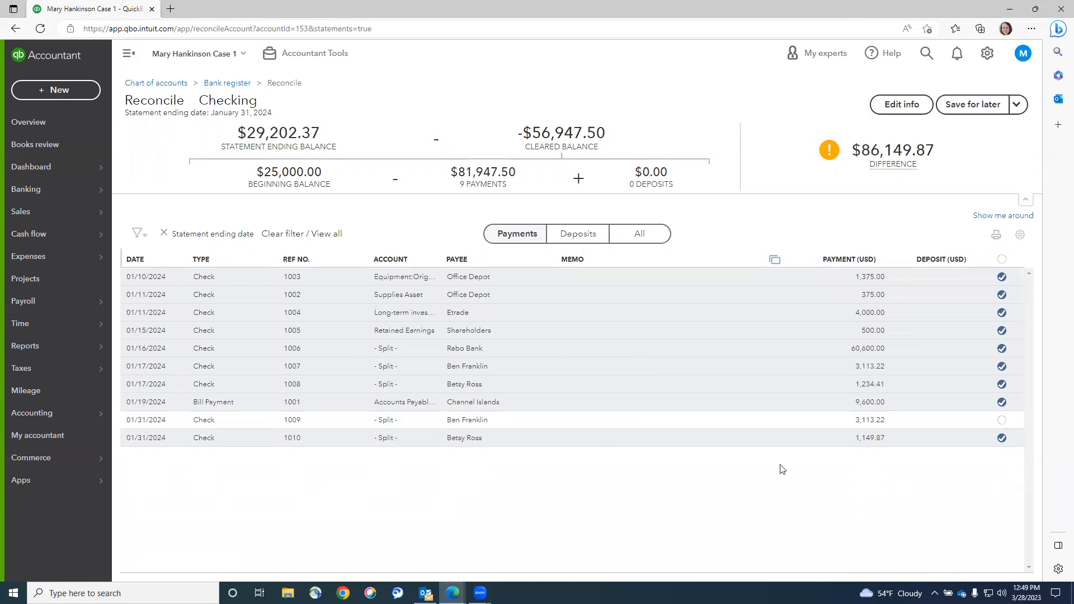
{"action": "left_click", "coordinate": [1001, 439]}
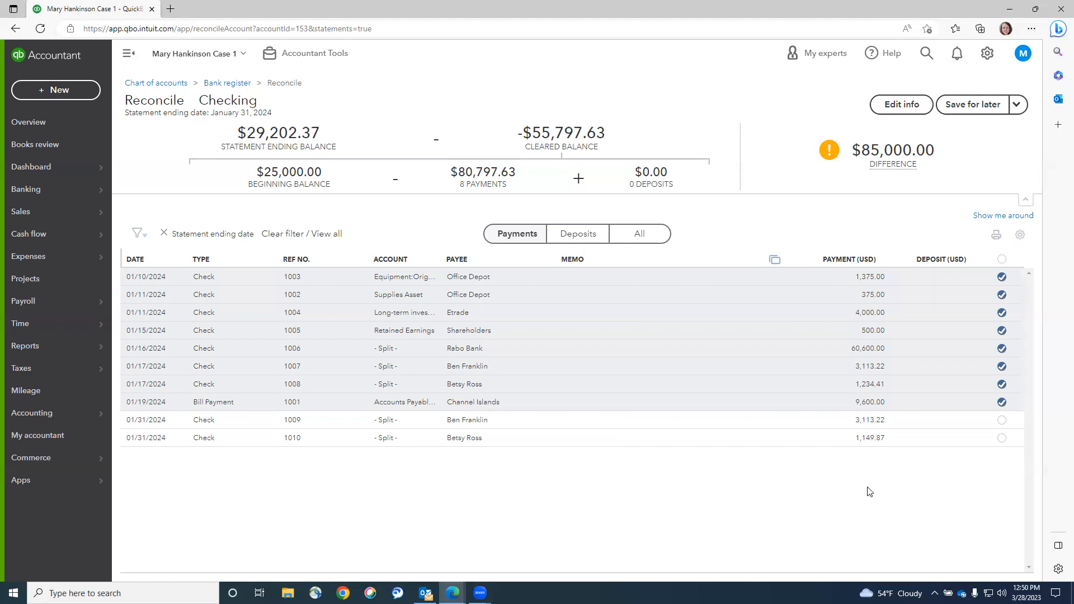
Show only deposits and mark them all as cleared except the 01/08/2024 deposit from Blondie's Board.
{"action": "mouse_move", "coordinate": [897, 150]}
{"action": "left_click", "coordinate": [575, 237]}
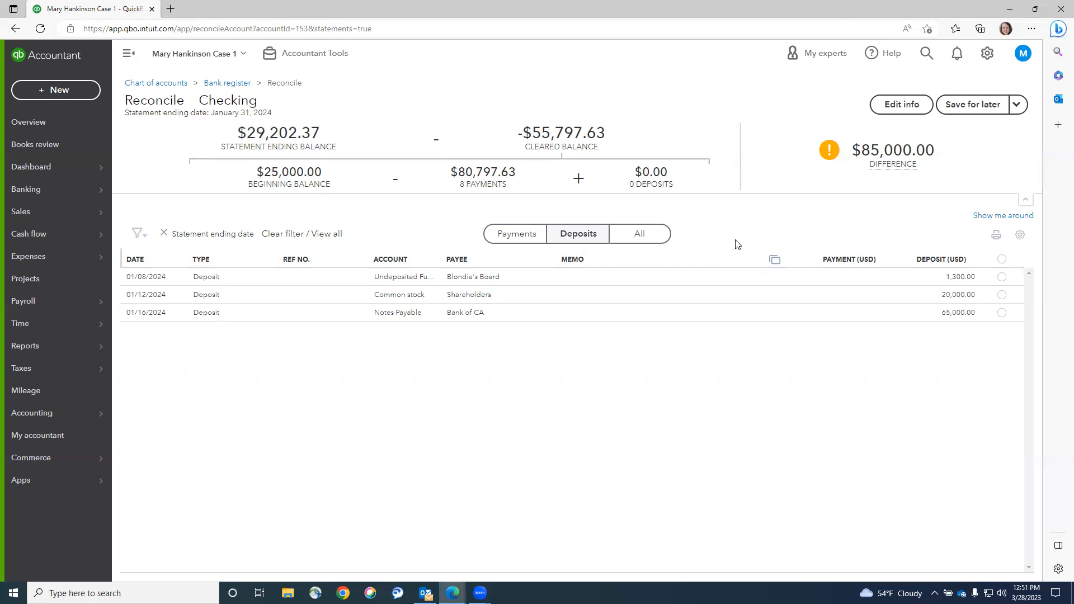
{"action": "left_click", "coordinate": [1001, 259]}
{"action": "left_click", "coordinate": [627, 359]}
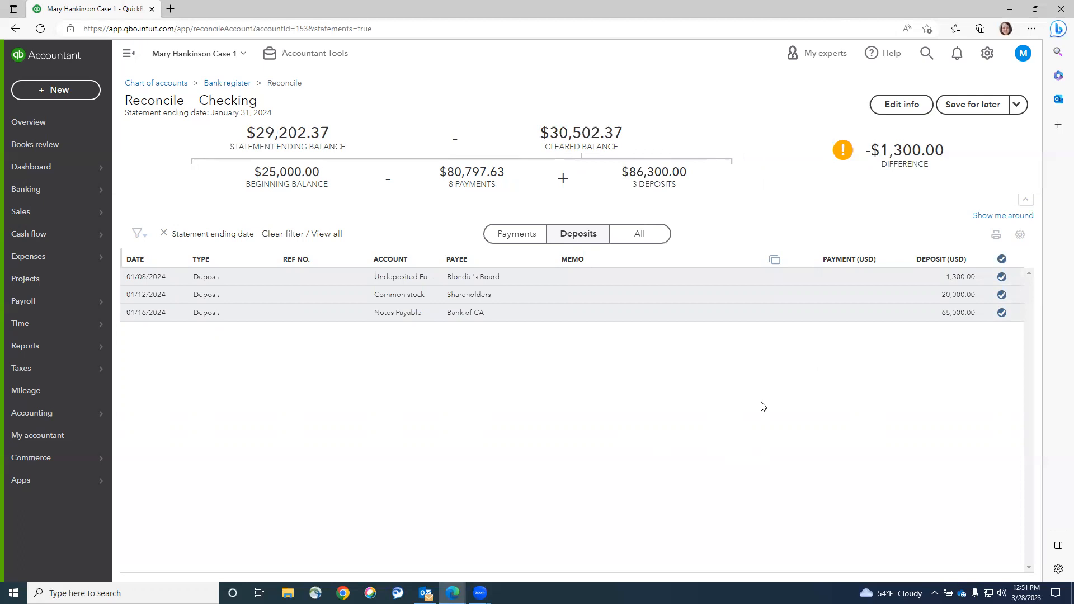
{"action": "left_click", "coordinate": [1002, 278]}
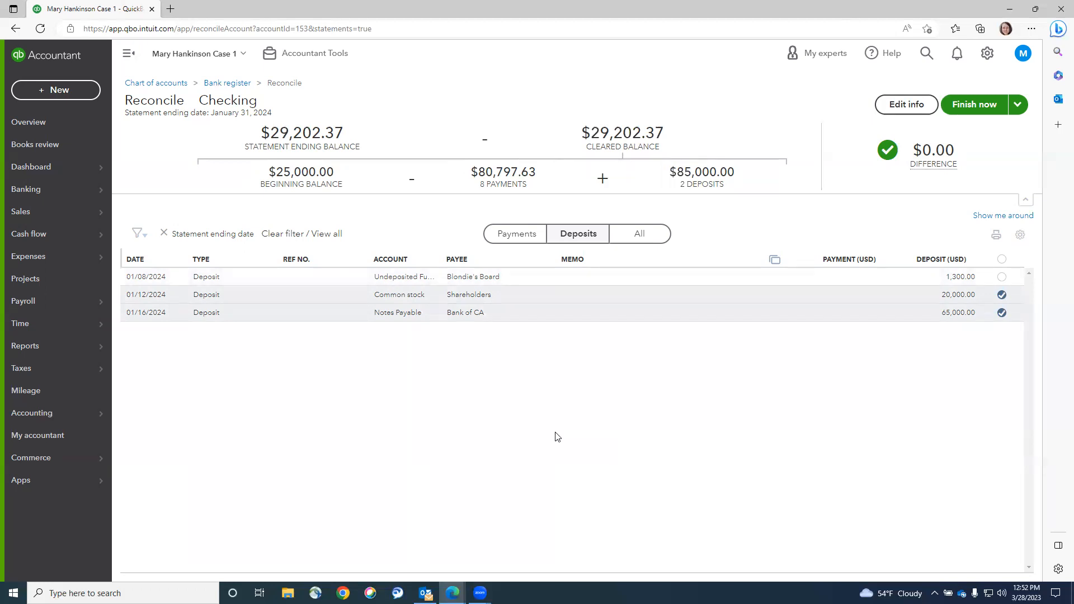
Show all transactions to review the cleared items and finish the Checking reconciliation.
{"action": "mouse_move", "coordinate": [918, 160]}
{"action": "left_click", "coordinate": [632, 234]}
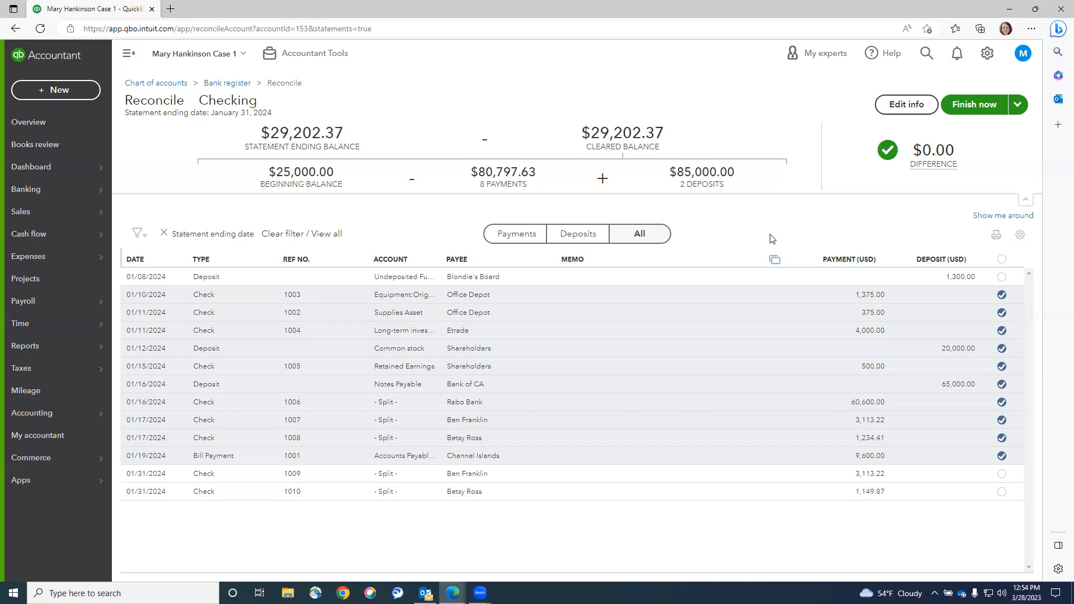
{"action": "left_click", "coordinate": [966, 107]}
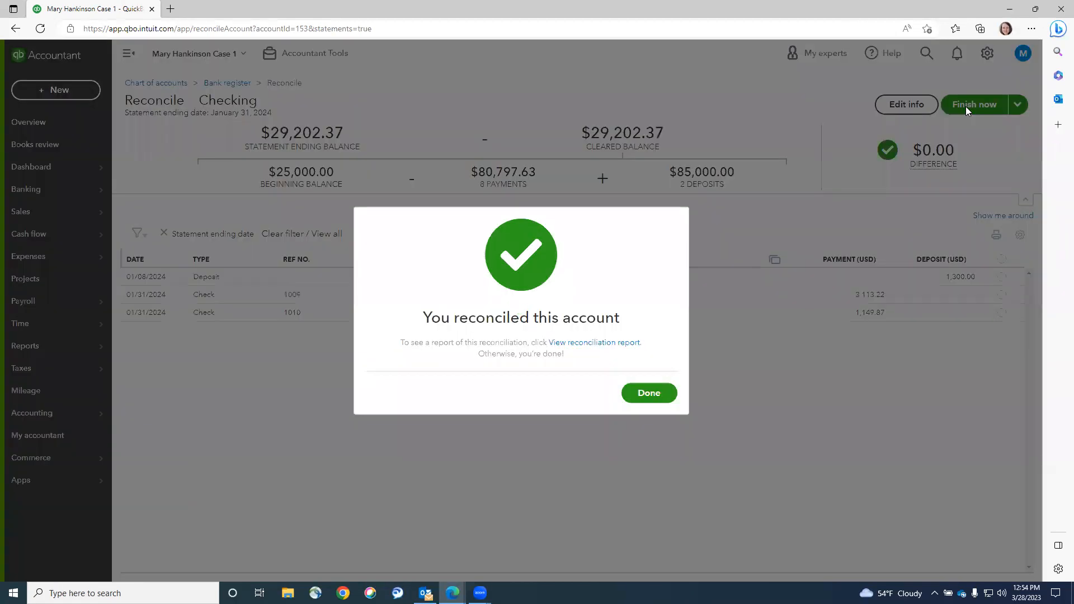
{"action": "left_click", "coordinate": [649, 394]}
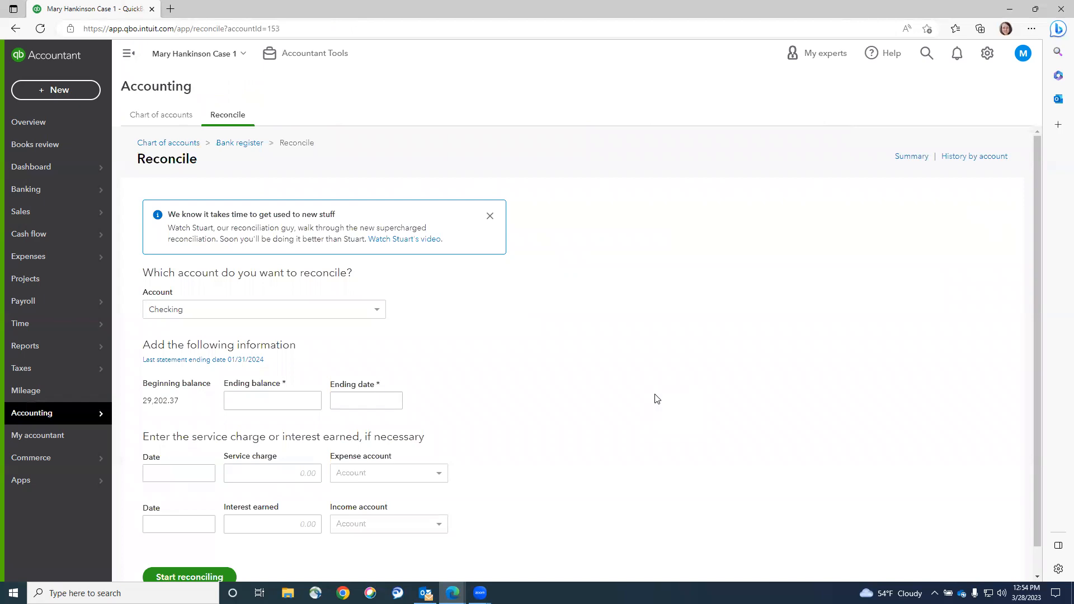
Open the Checking reconciliation report from the reconciliation summary and review its cleared and uncleared transactions.
{"action": "left_click", "coordinate": [910, 157]}
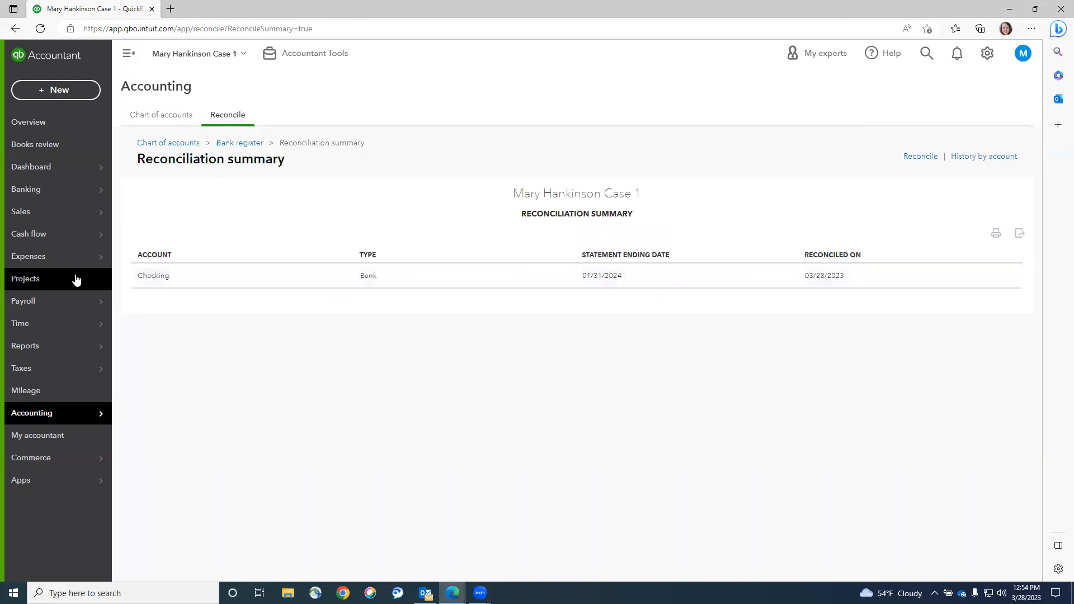
{"action": "left_click", "coordinate": [165, 275]}
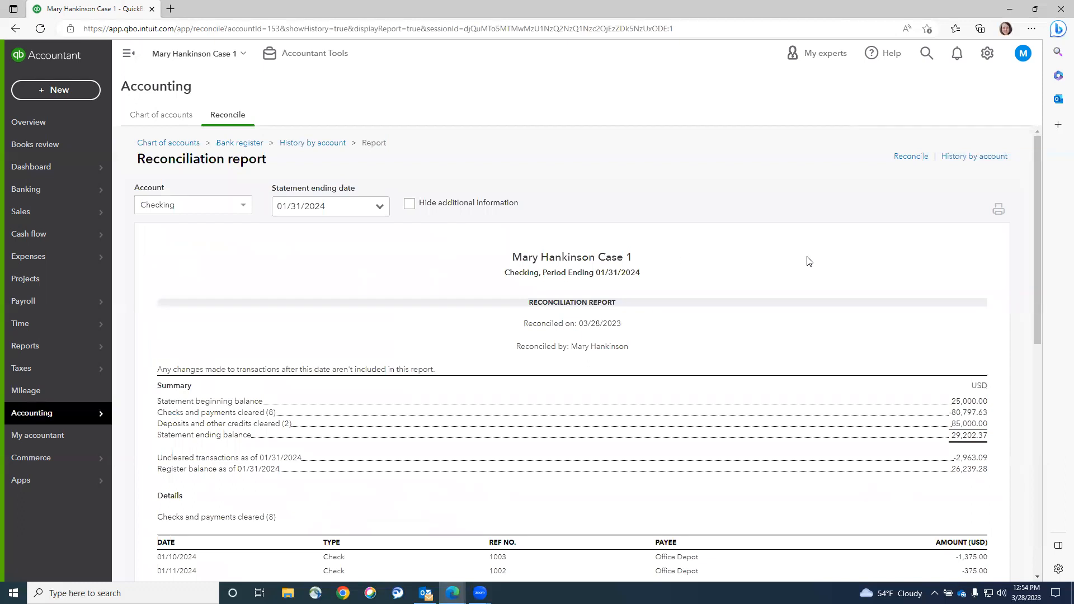
{"action": "scroll", "coordinate": [807, 261], "scroll_direction": "down", "scroll_amount": 9}
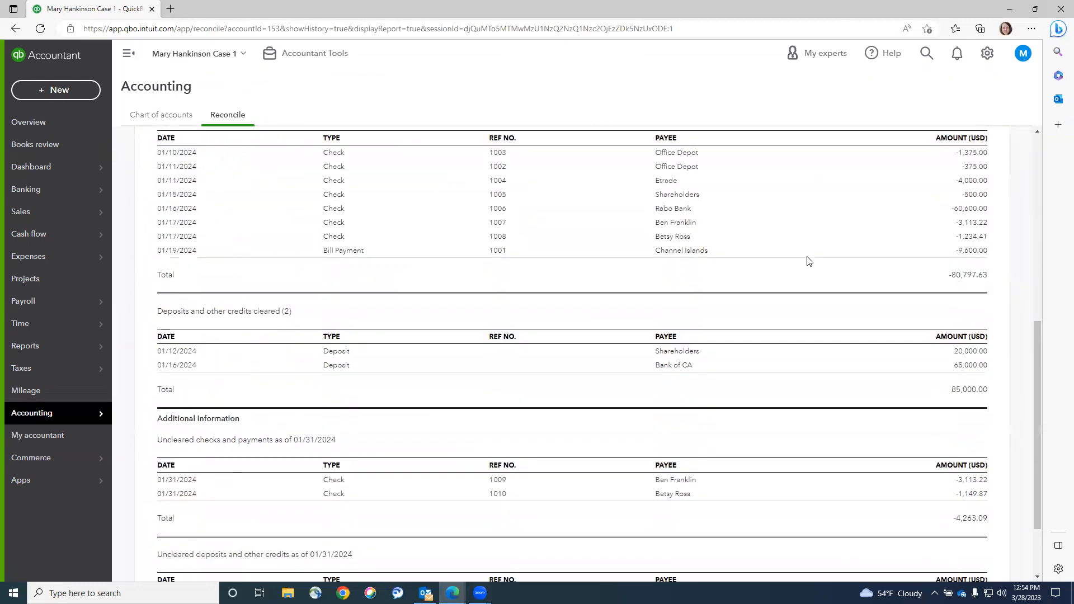
{"action": "scroll", "coordinate": [807, 261], "scroll_direction": "up", "scroll_amount": 10}
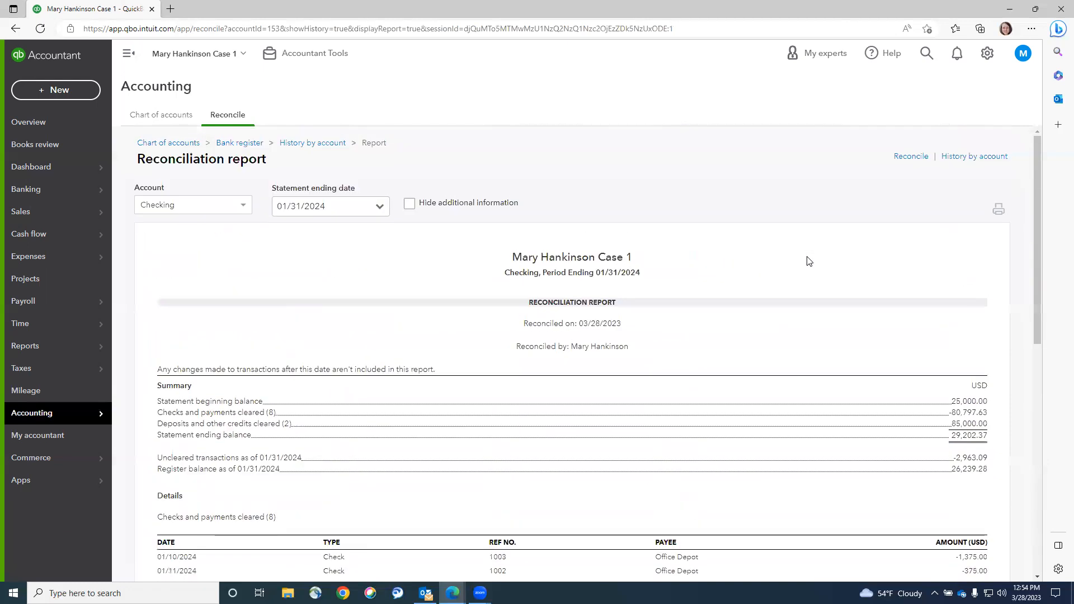
Preview the reconciliation report for printing with Adobe PDF as the printer, and close the print options without printing.
{"action": "left_click", "coordinate": [999, 212]}
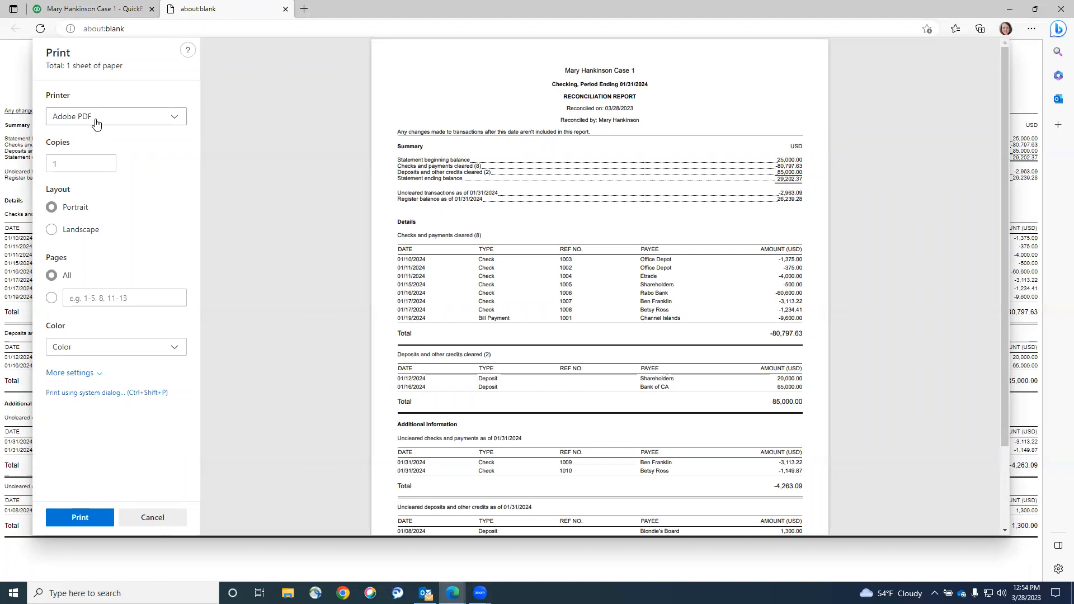
{"action": "left_click", "coordinate": [143, 120]}
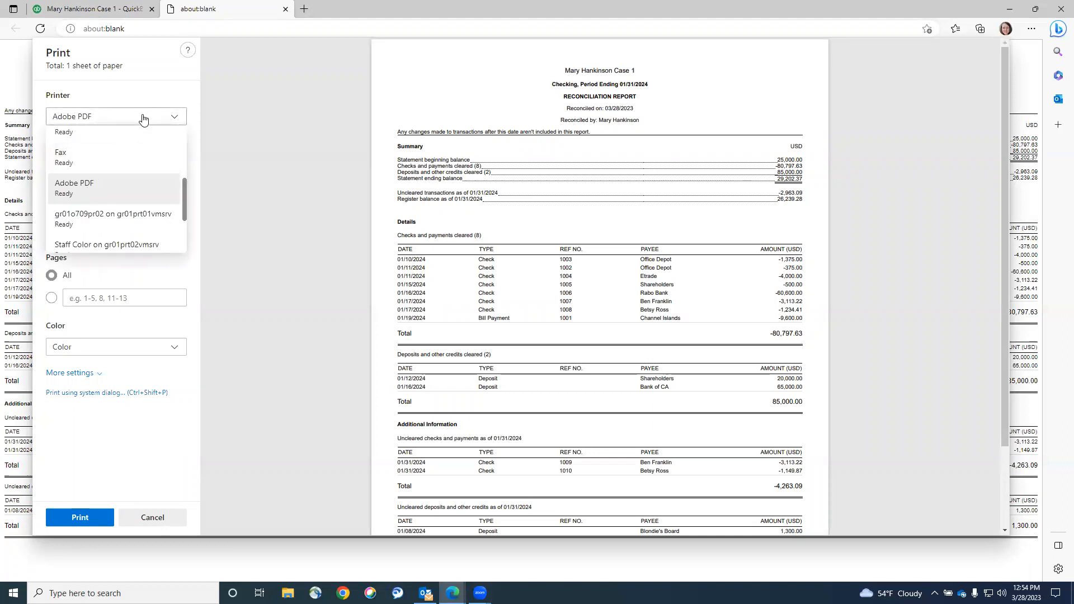
{"action": "left_click", "coordinate": [84, 187]}
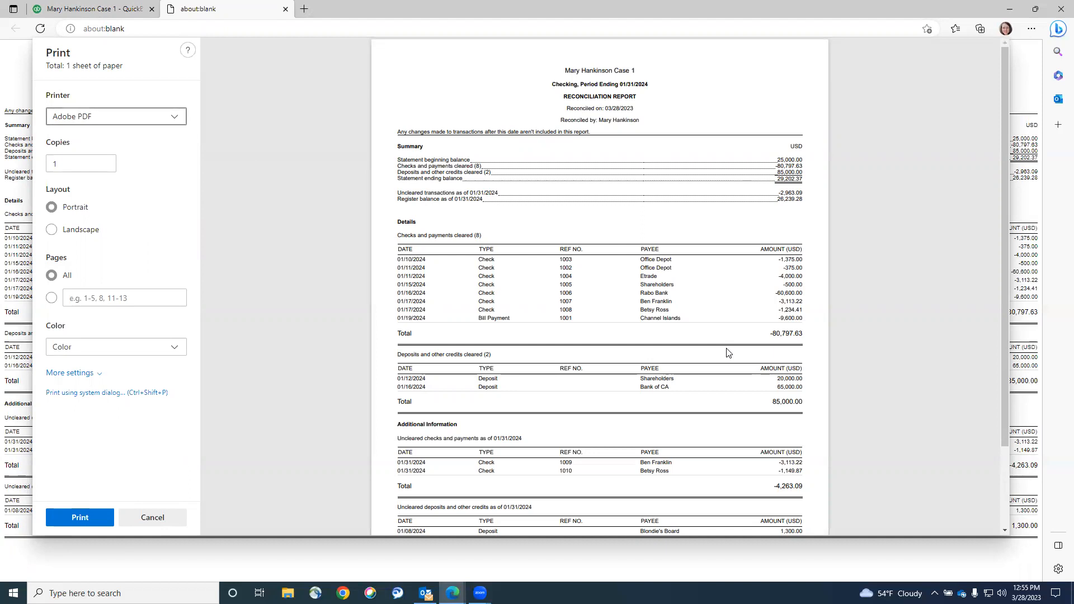
{"action": "left_click", "coordinate": [152, 517]}
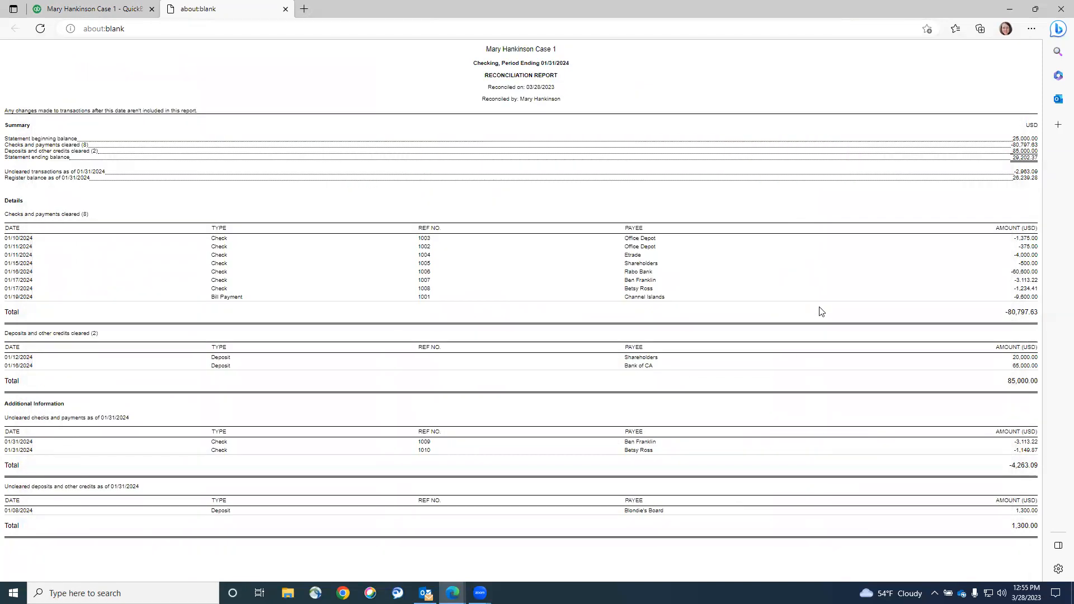
Return to the reconciliation report in QuickBooks and view the Checking account's reconciliation history.
{"action": "left_click", "coordinate": [140, 8]}
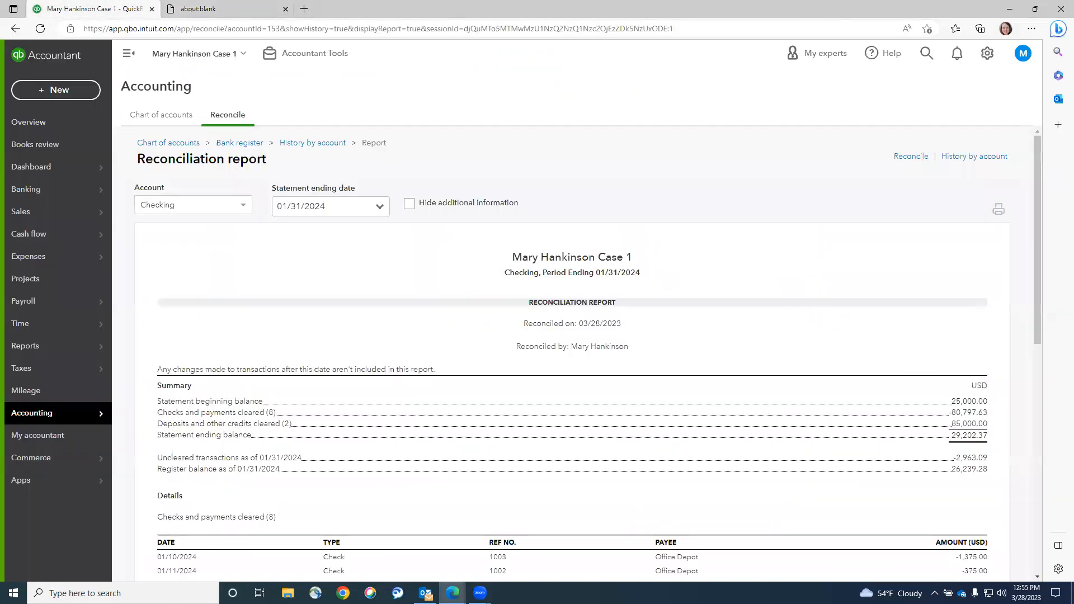
{"action": "left_click", "coordinate": [960, 161]}
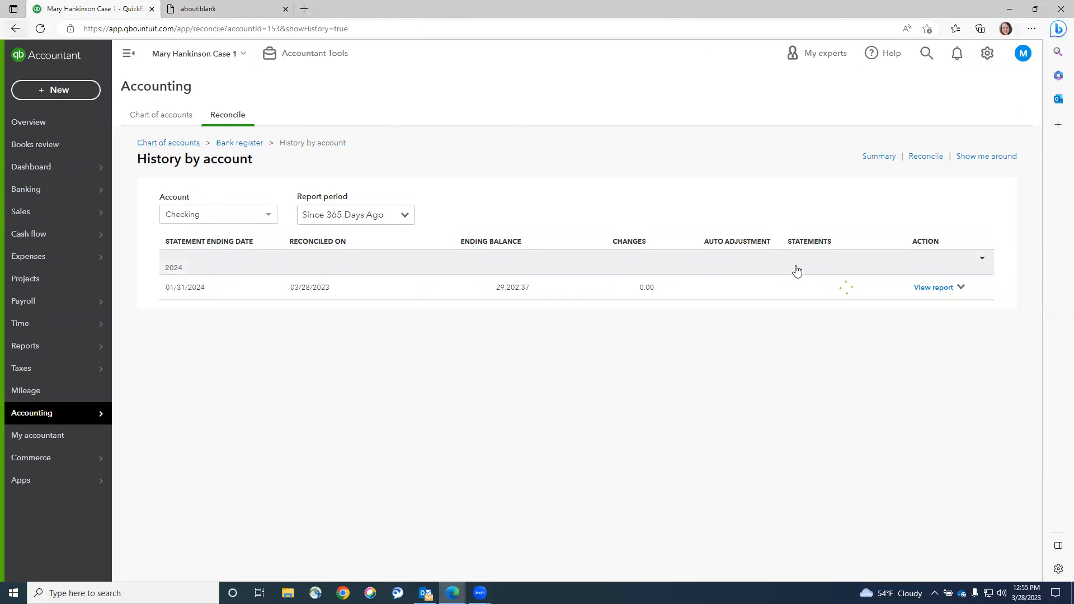
Return to the reconciliation page and open the Checking reconciliation report ending 01/31/2024 through the reconciliation summary.
{"action": "left_click", "coordinate": [987, 54]}
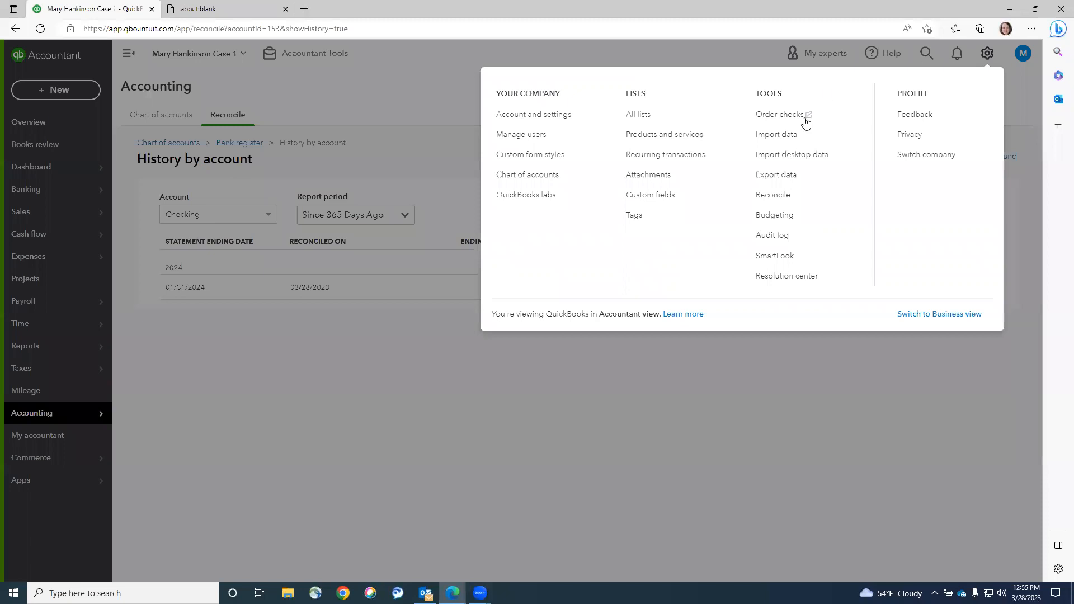
{"action": "left_click", "coordinate": [774, 197]}
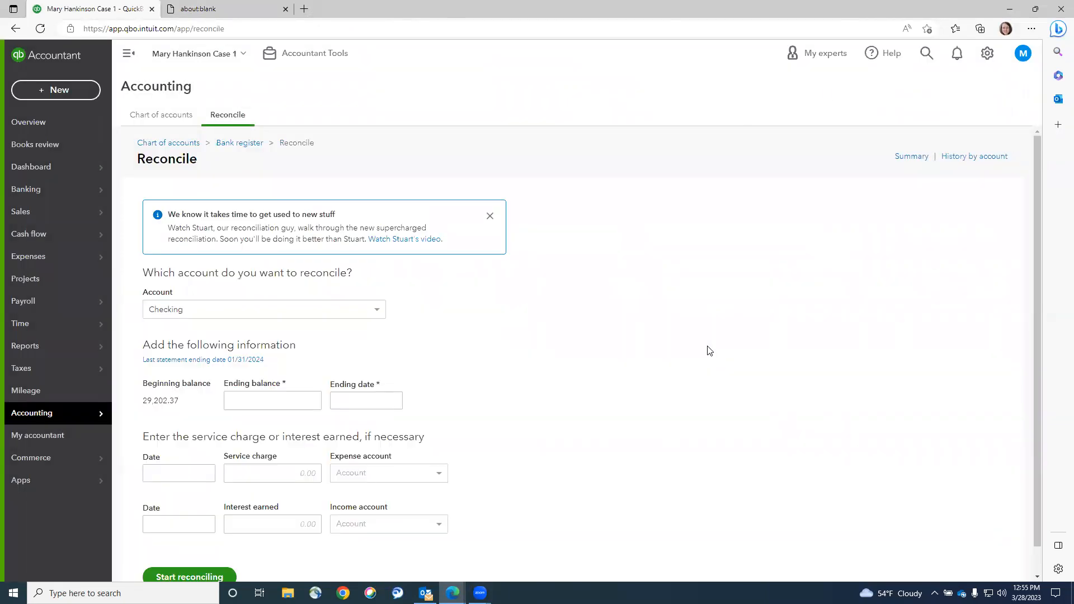
{"action": "left_click", "coordinate": [903, 161]}
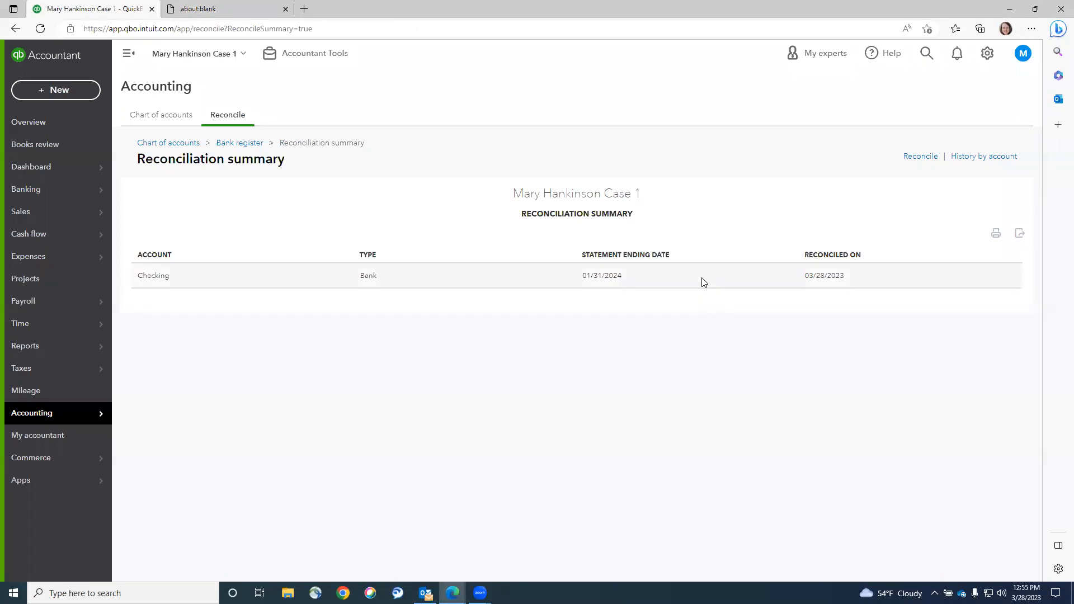
{"action": "left_click", "coordinate": [704, 281]}
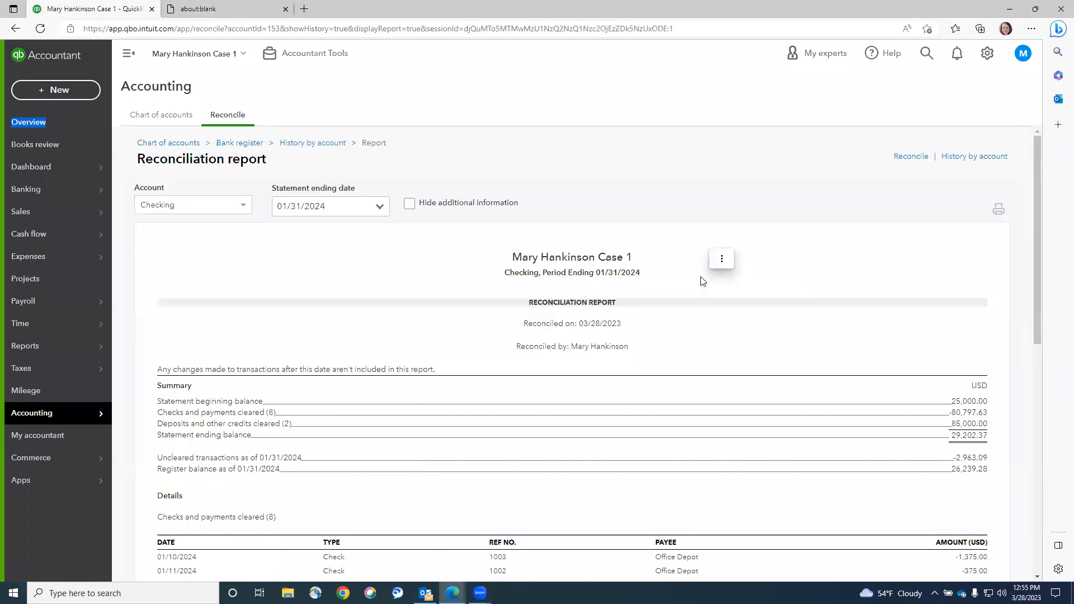
Go back to the reconciliation page and open the same 01/31/2024 report through the Checking account's reconciliation history.
{"action": "left_click", "coordinate": [986, 53]}
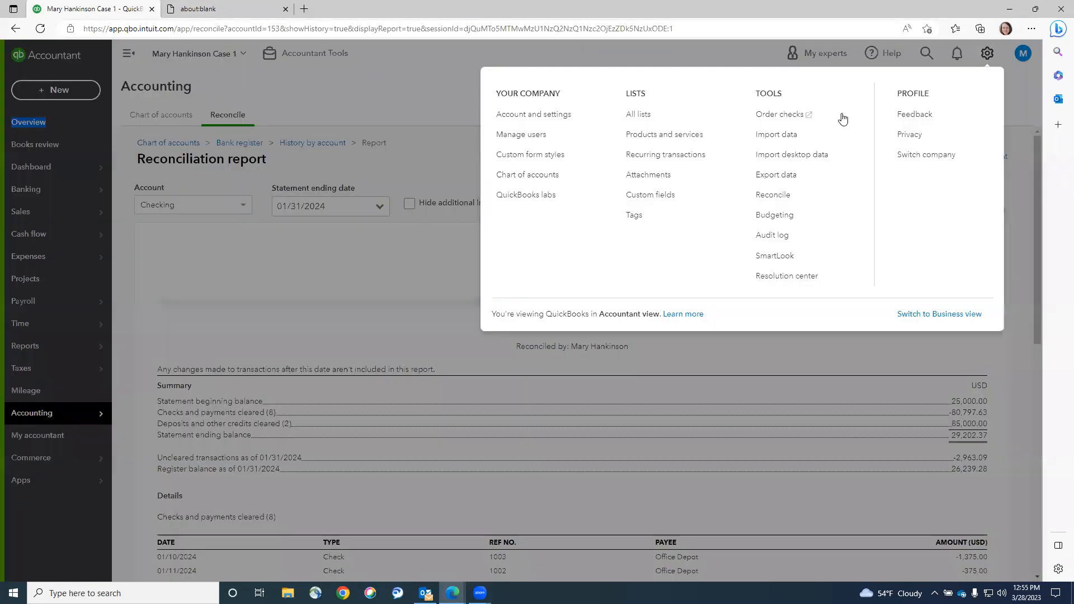
{"action": "left_click", "coordinate": [777, 196]}
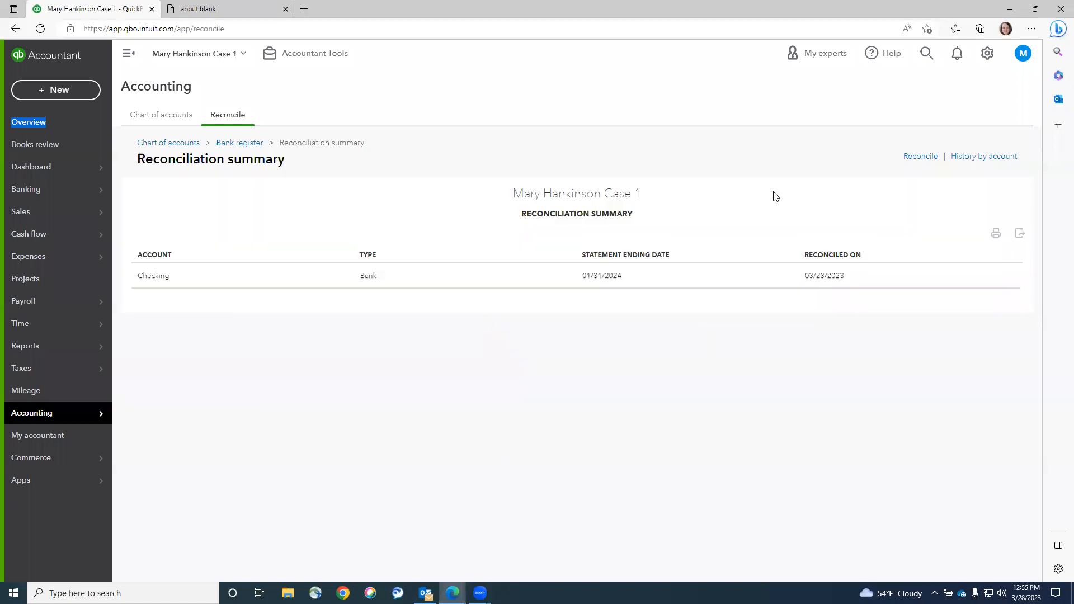
{"action": "left_click", "coordinate": [994, 158]}
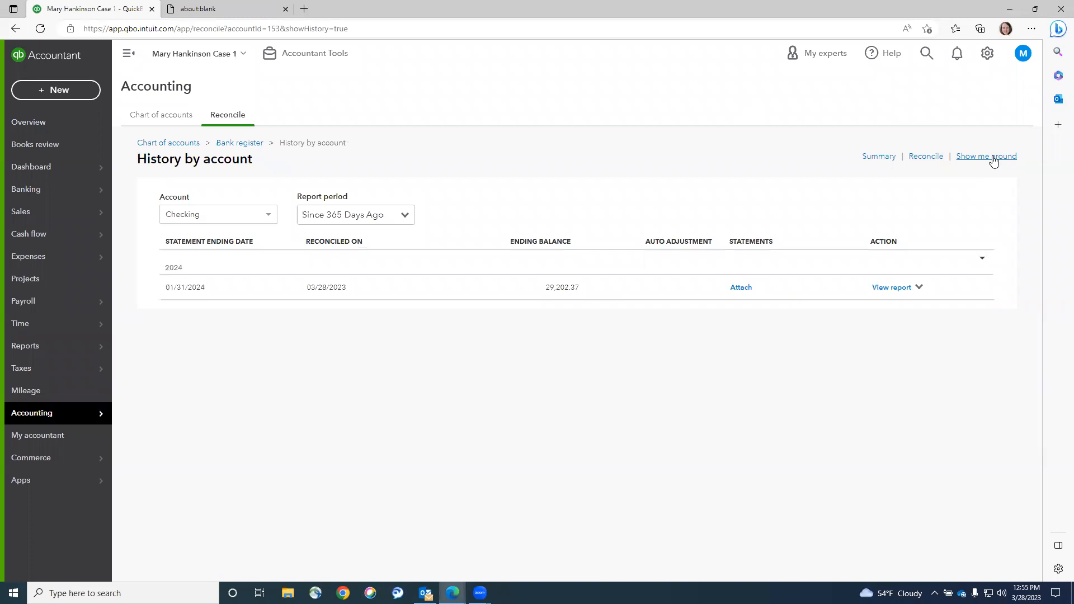
{"action": "left_click", "coordinate": [890, 290]}
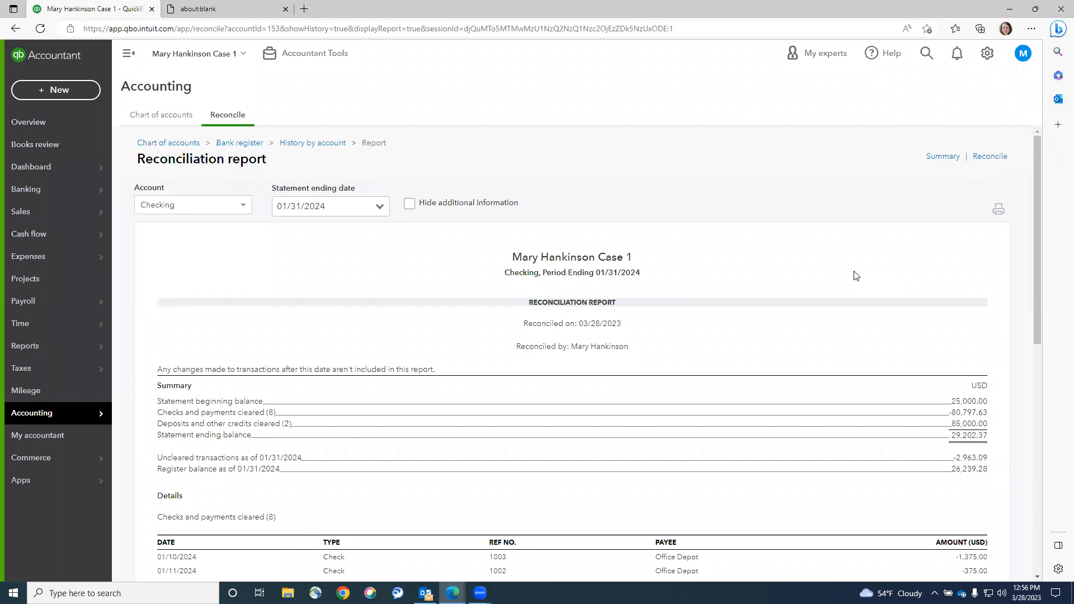
Check the extra actions for the 01/31/2024 reconciliation in the account history, and open its report for printing.
{"action": "left_click", "coordinate": [987, 53]}
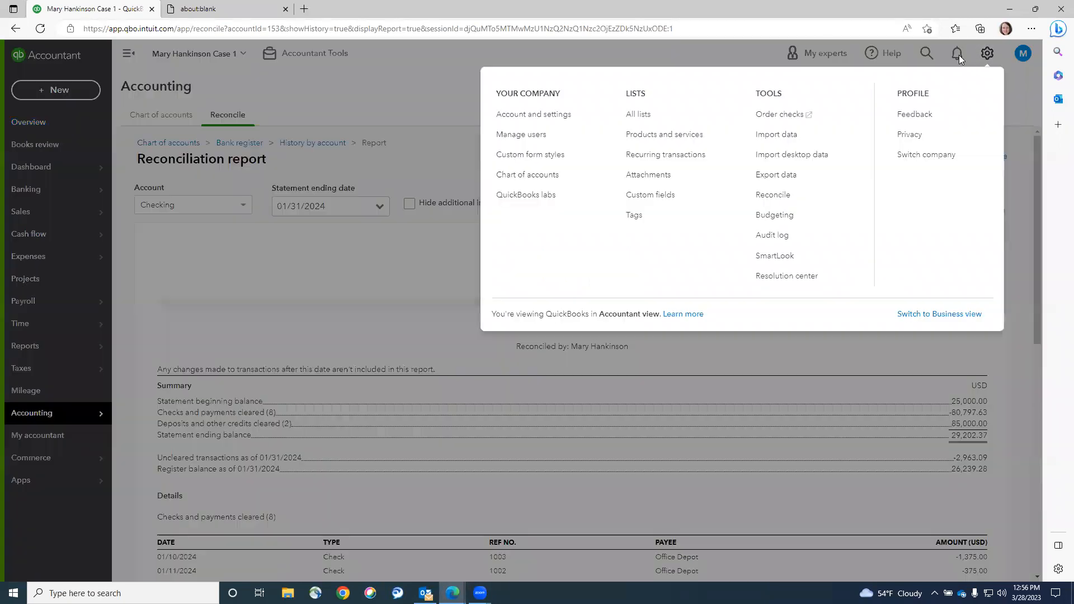
{"action": "left_click", "coordinate": [766, 196]}
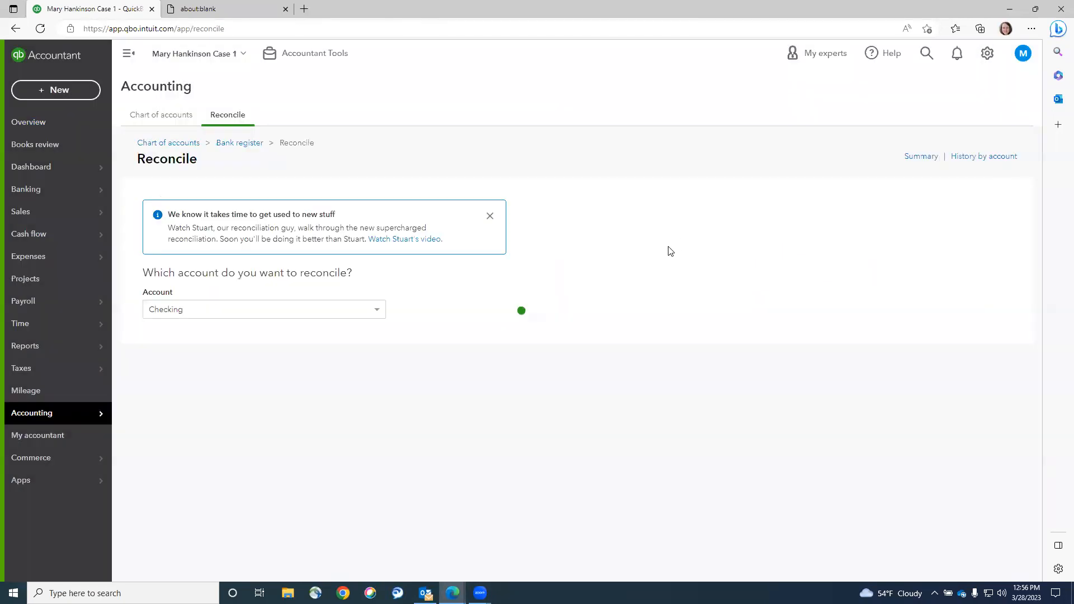
{"action": "left_click", "coordinate": [990, 159]}
{"action": "left_click", "coordinate": [961, 288]}
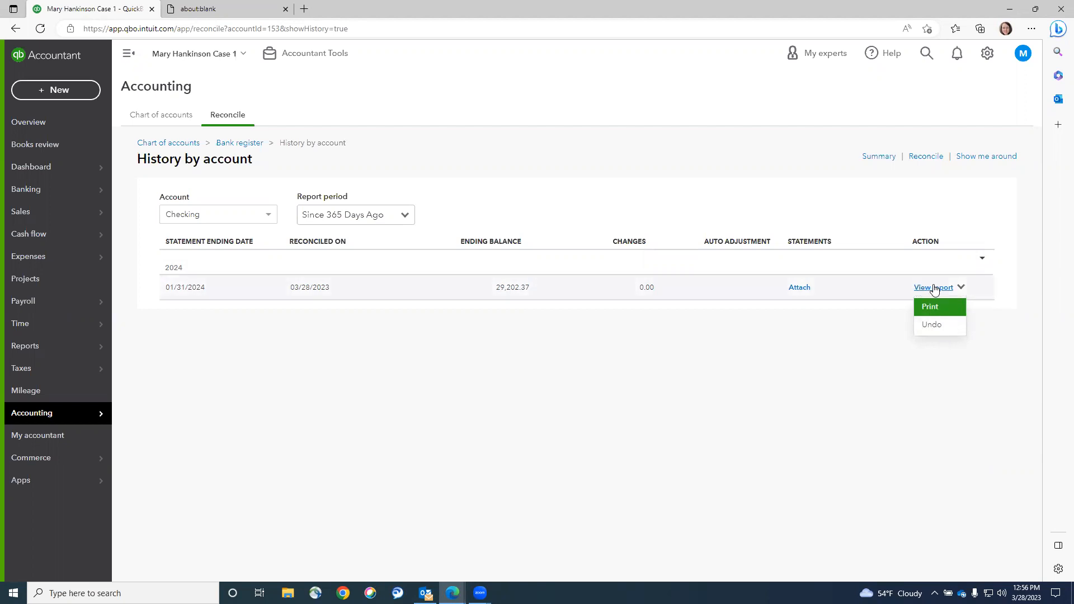
{"action": "left_click", "coordinate": [934, 288]}
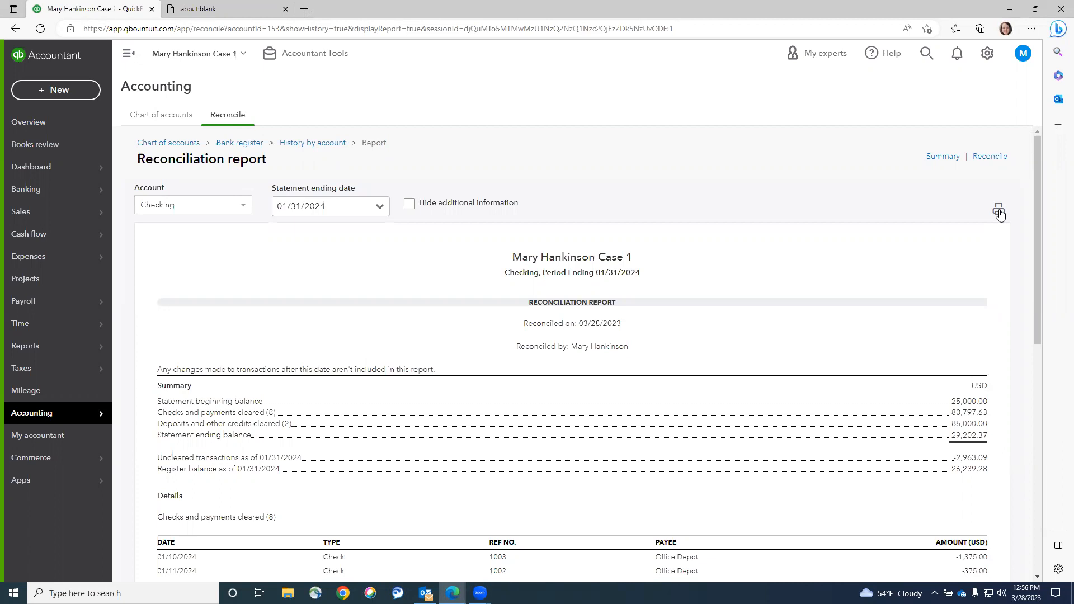
{"action": "left_click", "coordinate": [998, 211]}
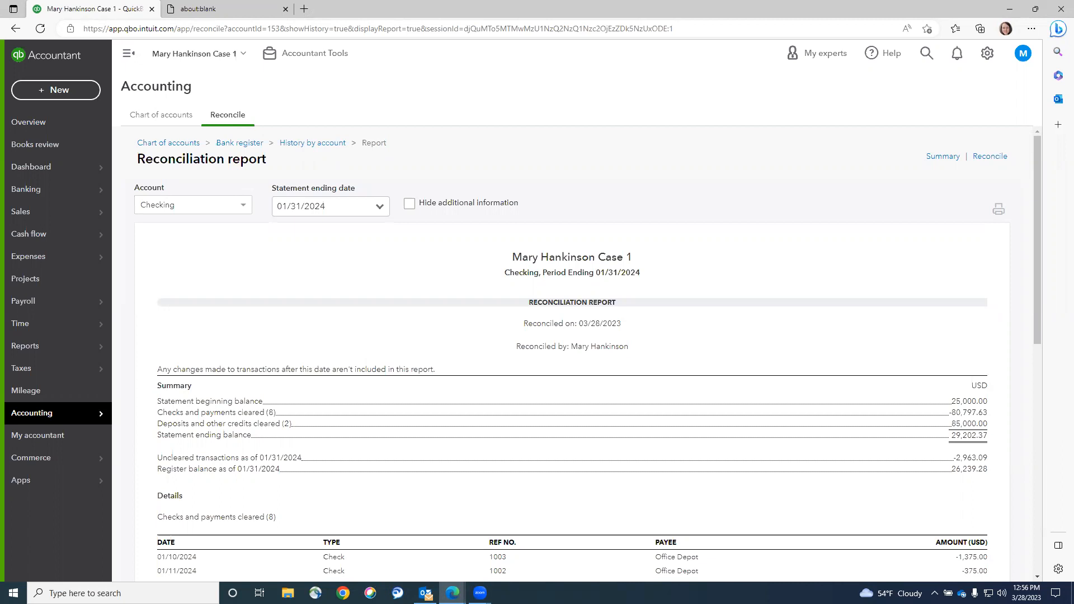